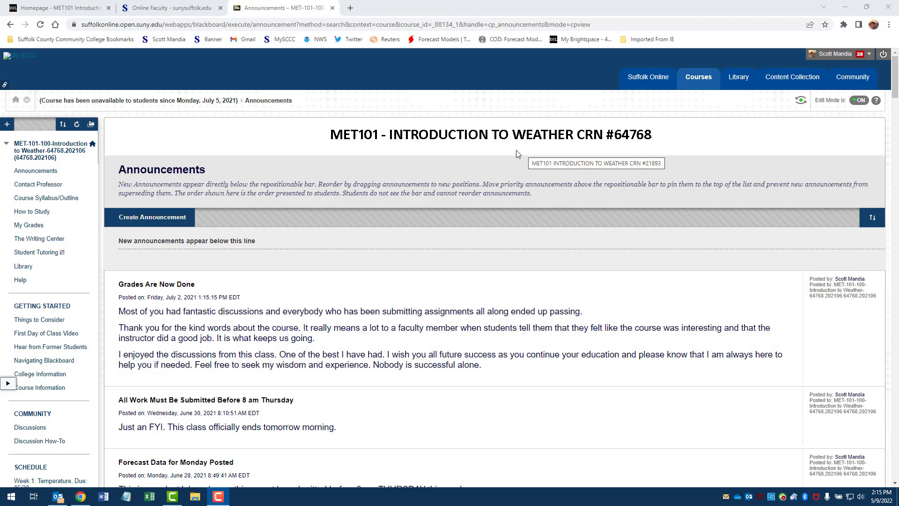
Open the Export/Archive Course page of the MET-101 Blackboard course
{"action": "scroll", "coordinate": [74, 388], "scroll_direction": "down", "scroll_amount": 10}
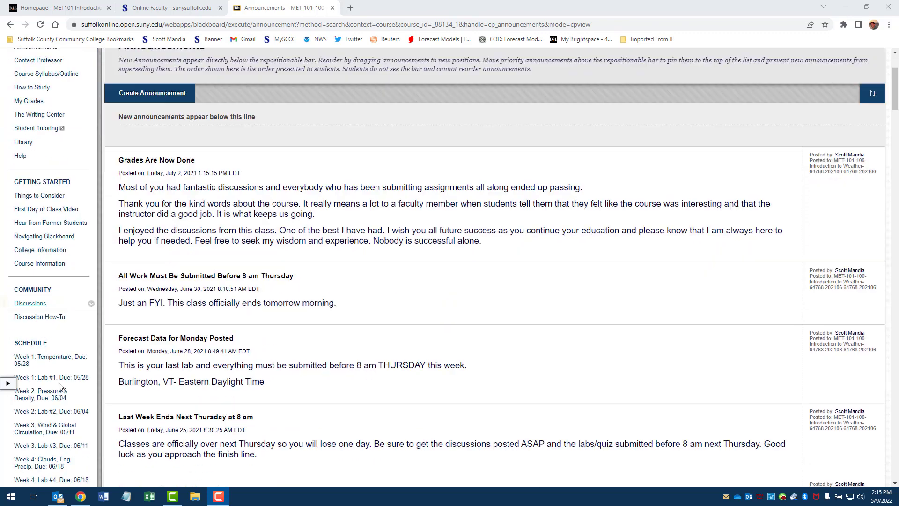
{"action": "scroll", "coordinate": [74, 388], "scroll_direction": "down", "scroll_amount": 6}
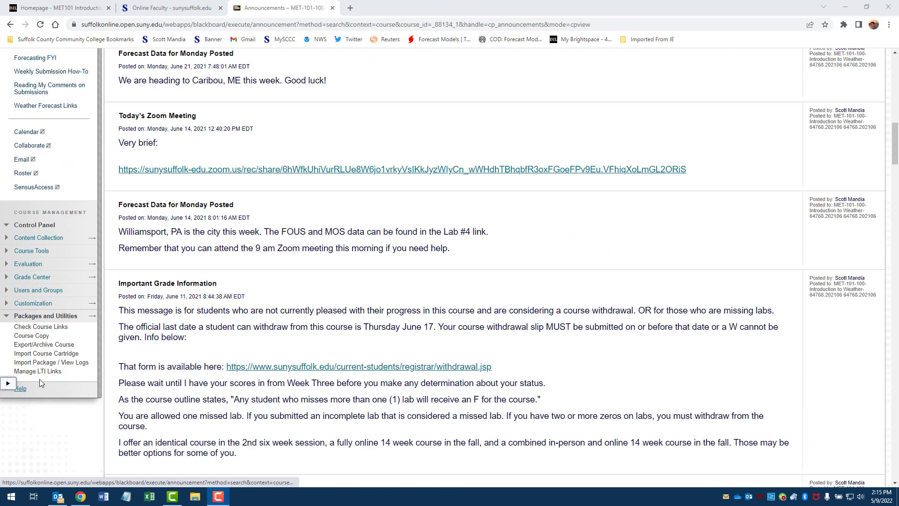
{"action": "left_click", "coordinate": [30, 346]}
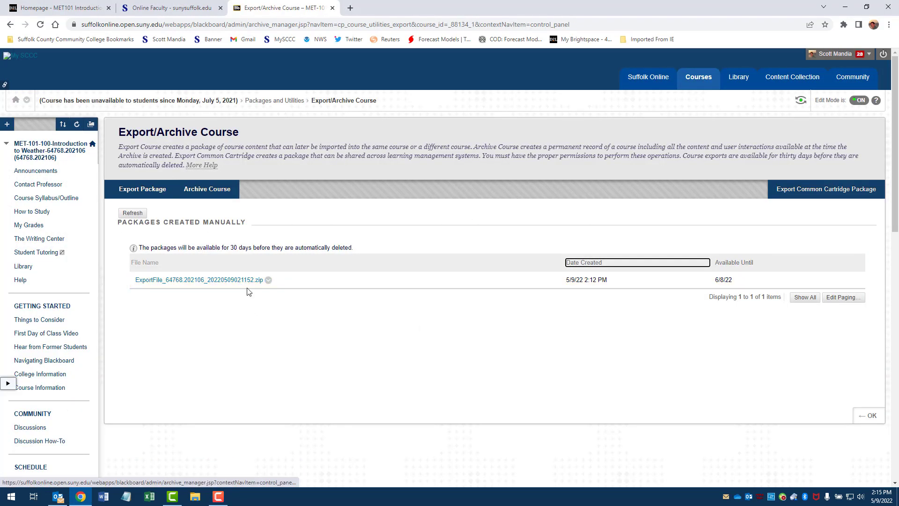
Review the file attachment options and selectable course materials for an Export Package, and return to the Export/Archive Course page without submitting
{"action": "left_click", "coordinate": [139, 193]}
{"action": "scroll", "coordinate": [449, 200], "scroll_direction": "down", "scroll_amount": 2}
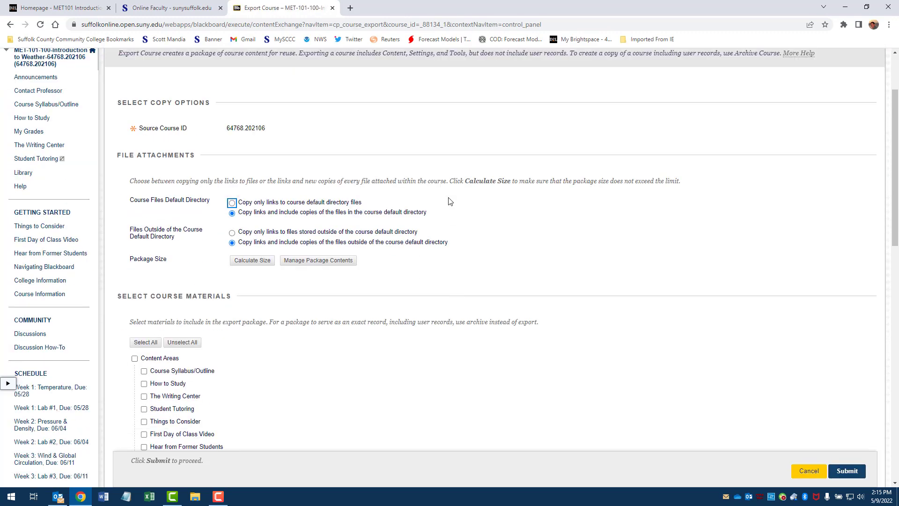
{"action": "scroll", "coordinate": [449, 202], "scroll_direction": "down", "scroll_amount": 4}
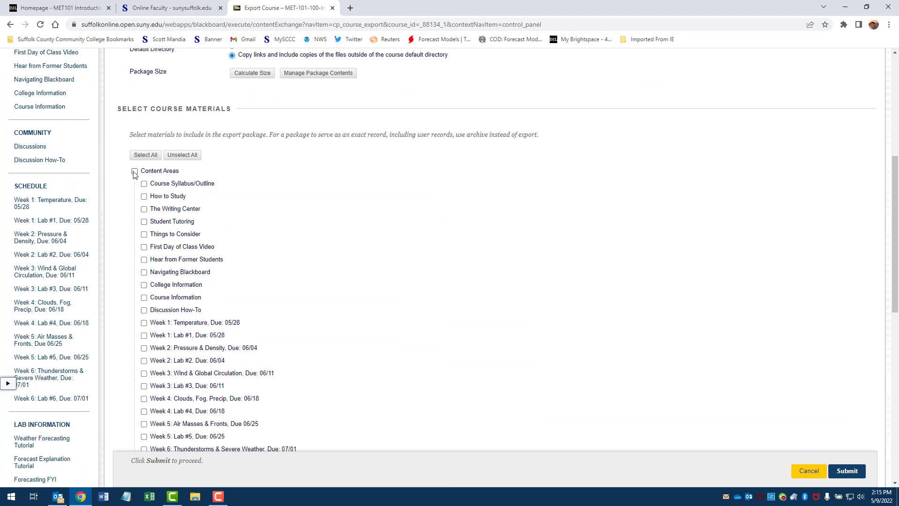
{"action": "scroll", "coordinate": [231, 302], "scroll_direction": "down", "scroll_amount": 8}
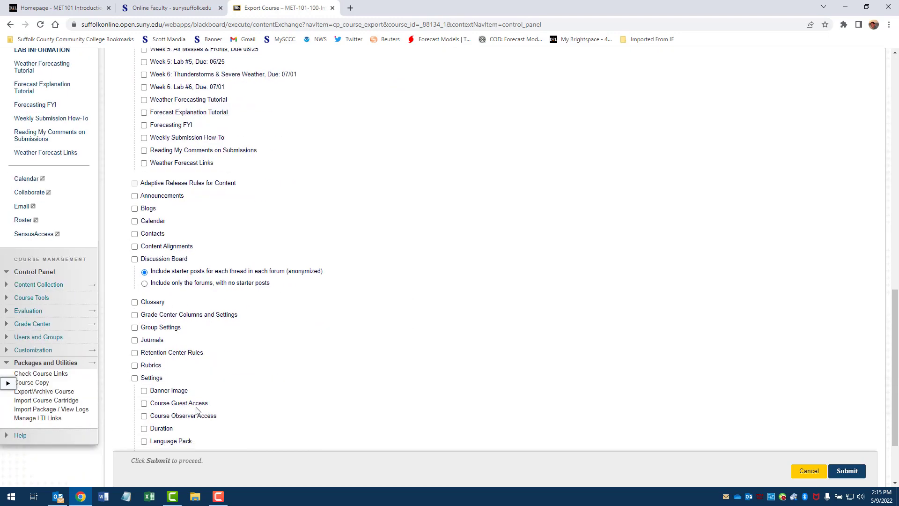
{"action": "scroll", "coordinate": [196, 412], "scroll_direction": "down", "scroll_amount": 2}
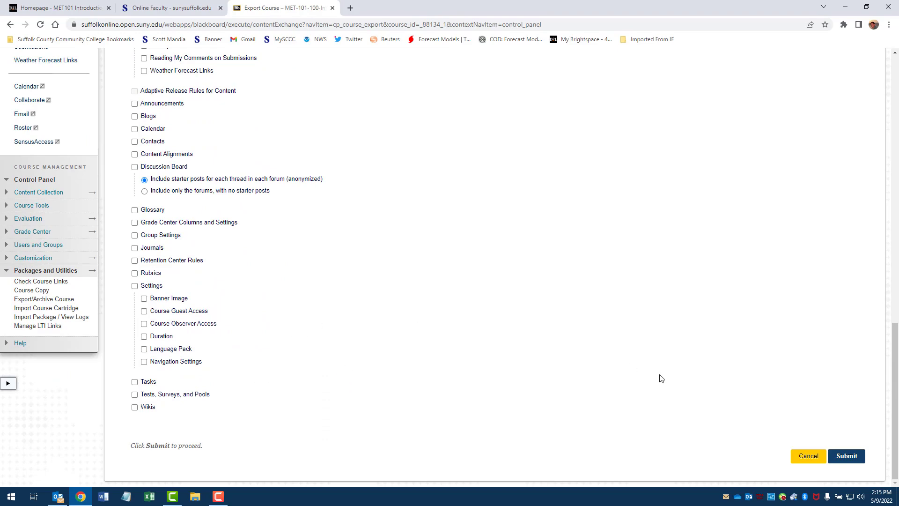
{"action": "scroll", "coordinate": [555, 323], "scroll_direction": "up", "scroll_amount": 1}
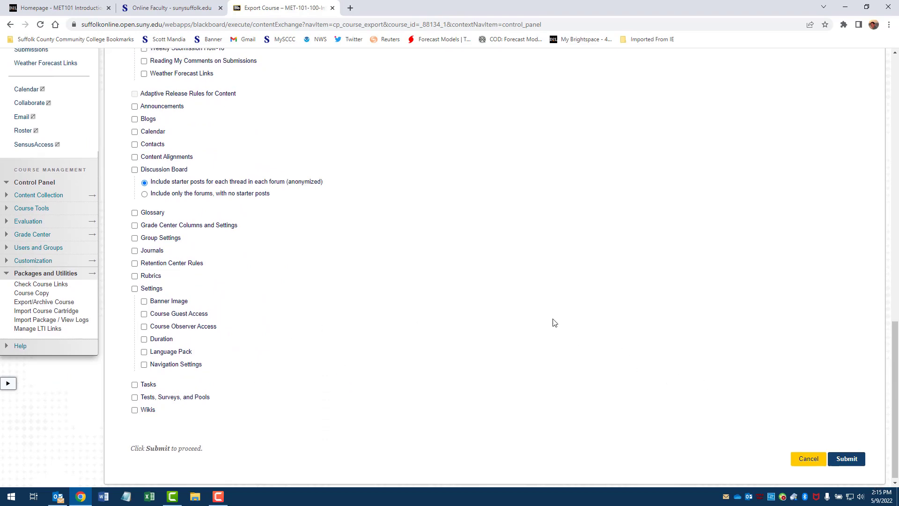
{"action": "scroll", "coordinate": [546, 307], "scroll_direction": "up", "scroll_amount": 20}
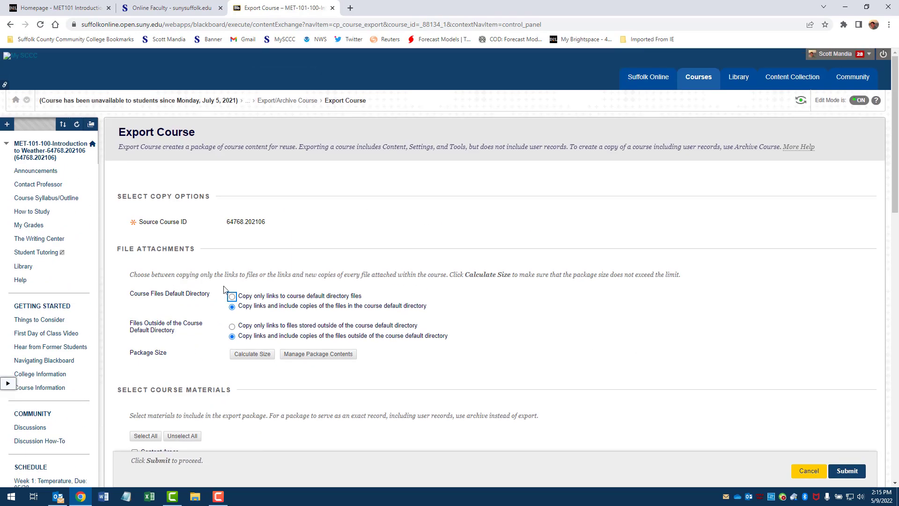
{"action": "left_click", "coordinate": [10, 24]}
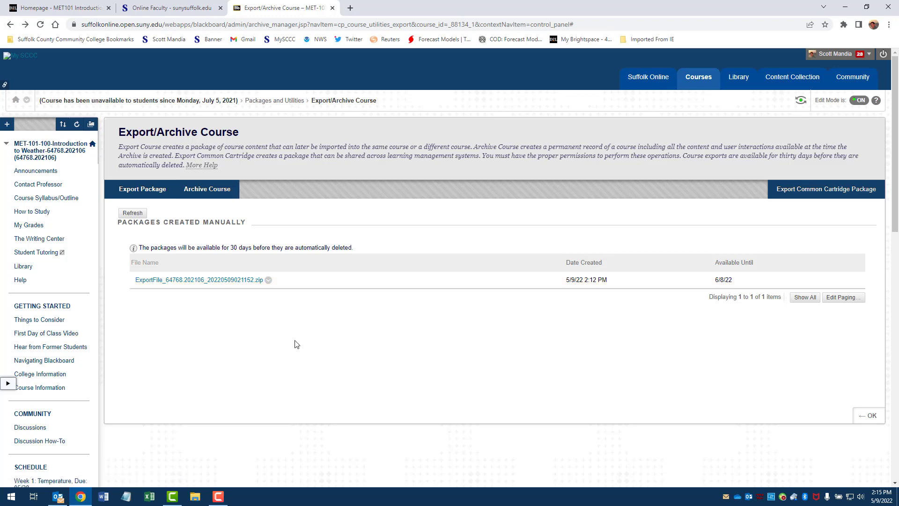
Save ExportFile_64768.202106_20220509021152.zip to the computer and set the download to open when complete
{"action": "right_click", "coordinate": [215, 283]}
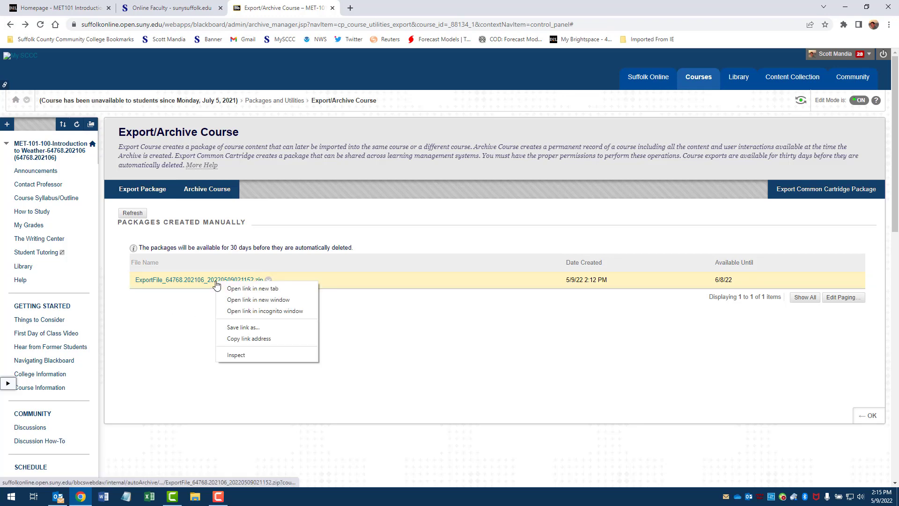
{"action": "left_click", "coordinate": [230, 328]}
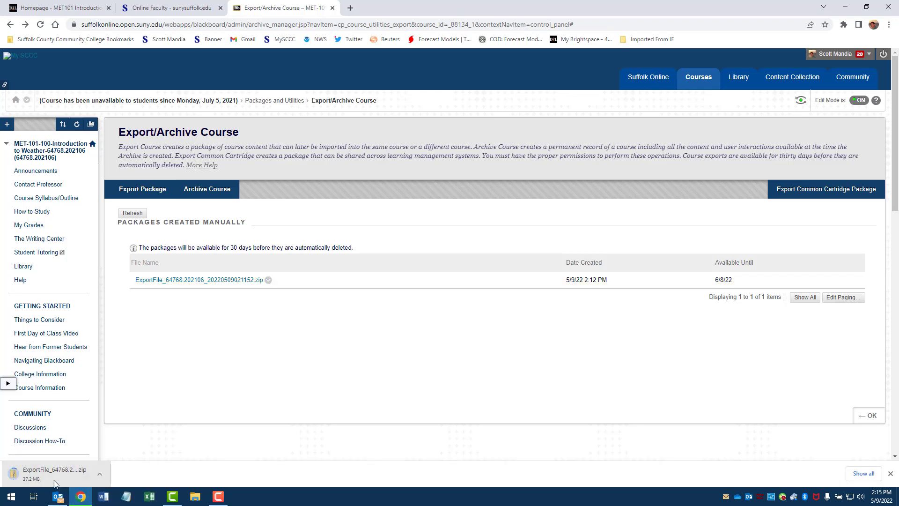
{"action": "left_click", "coordinate": [54, 479]}
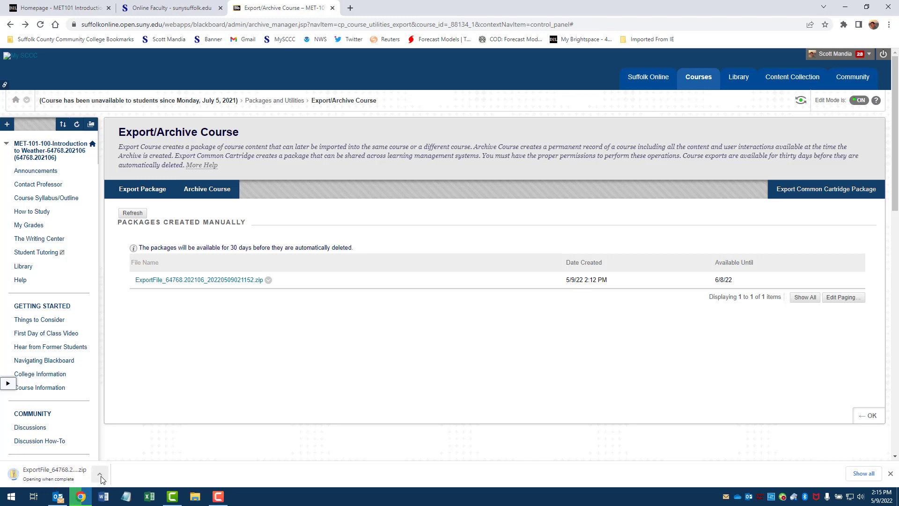
Locate the downloaded export zip in the Downloads folder and close the opened archive and folder windows
{"action": "left_click", "coordinate": [101, 477]}
{"action": "left_click", "coordinate": [133, 446]}
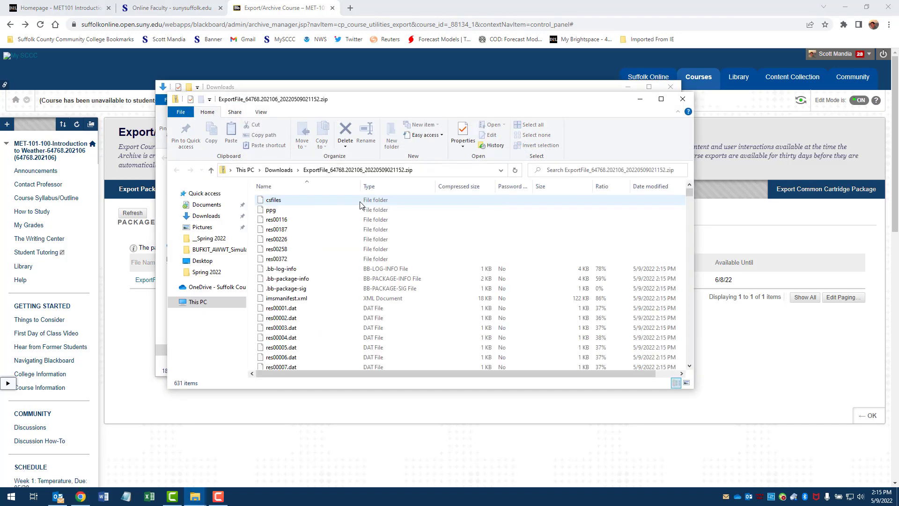
{"action": "left_click", "coordinate": [682, 99]}
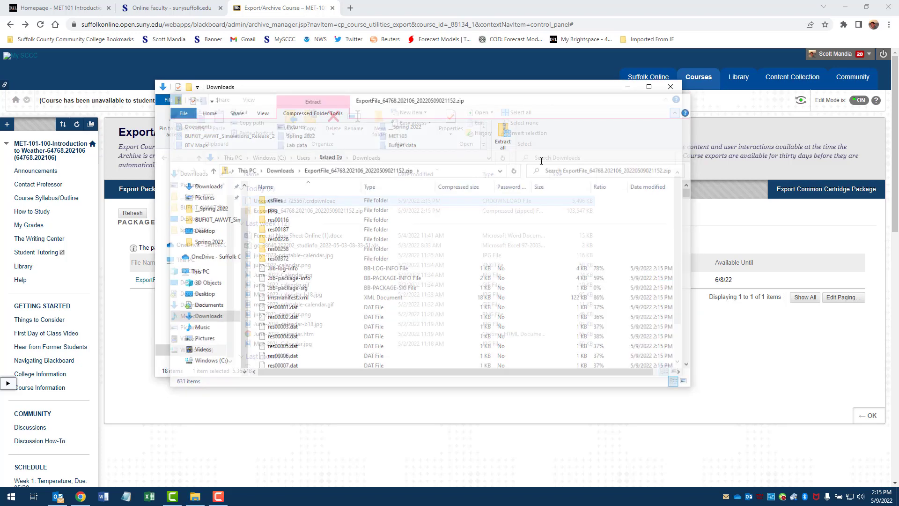
{"action": "left_click", "coordinate": [293, 212]}
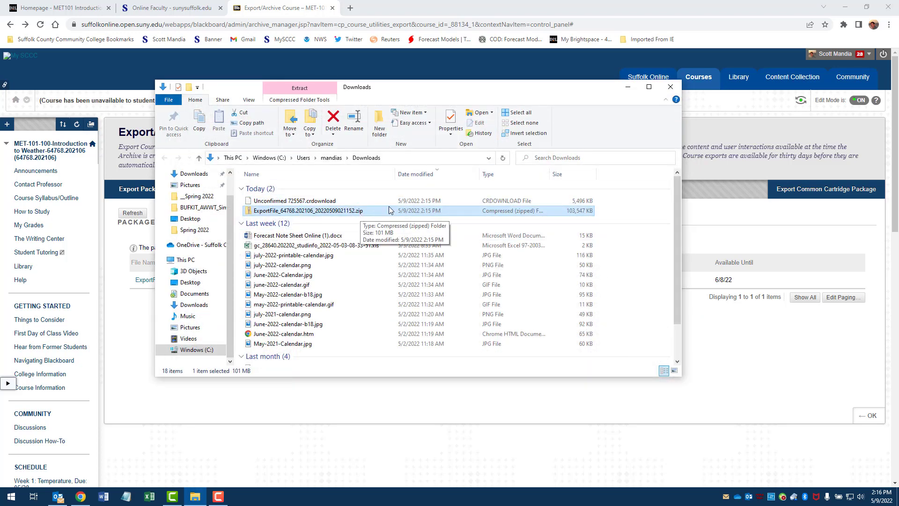
{"action": "left_click", "coordinate": [671, 88]}
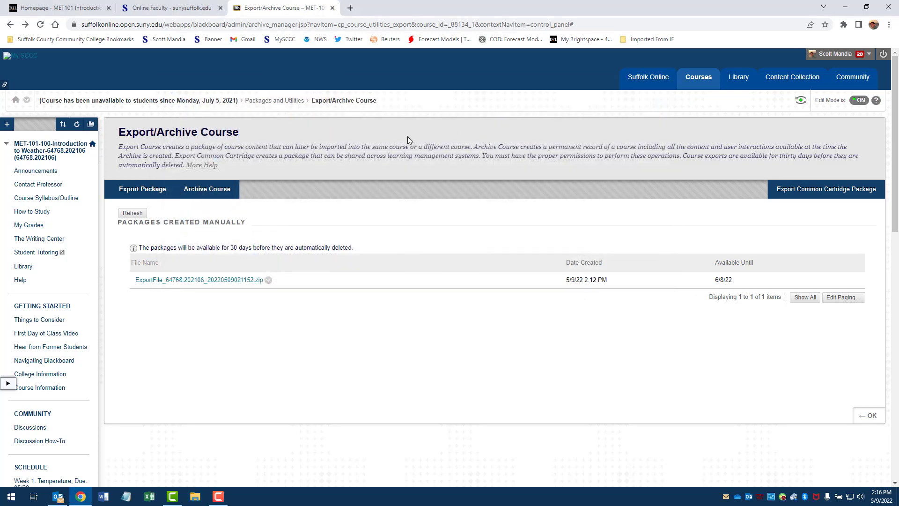
Close the Blackboard Export/Archive Course and Online Faculty pages to switch to the MET101 course in Brightspace
{"action": "left_click", "coordinate": [332, 8]}
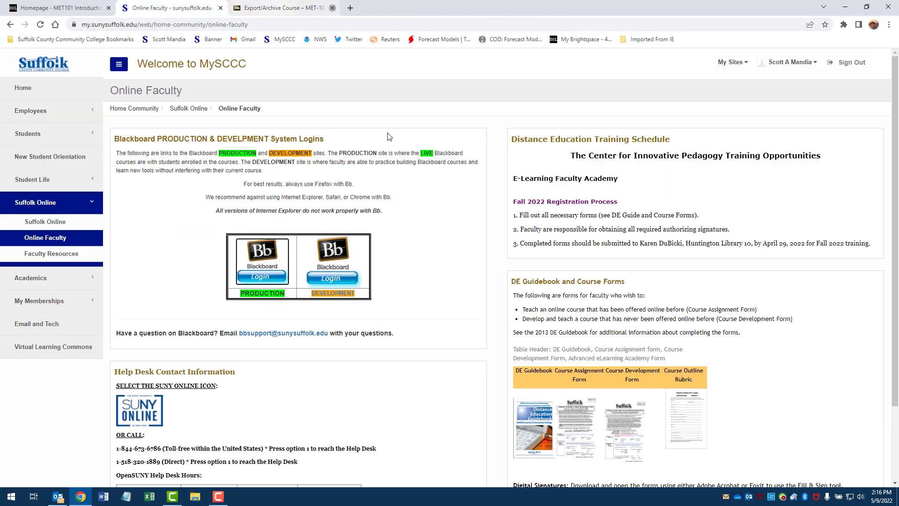
{"action": "left_click", "coordinate": [221, 8]}
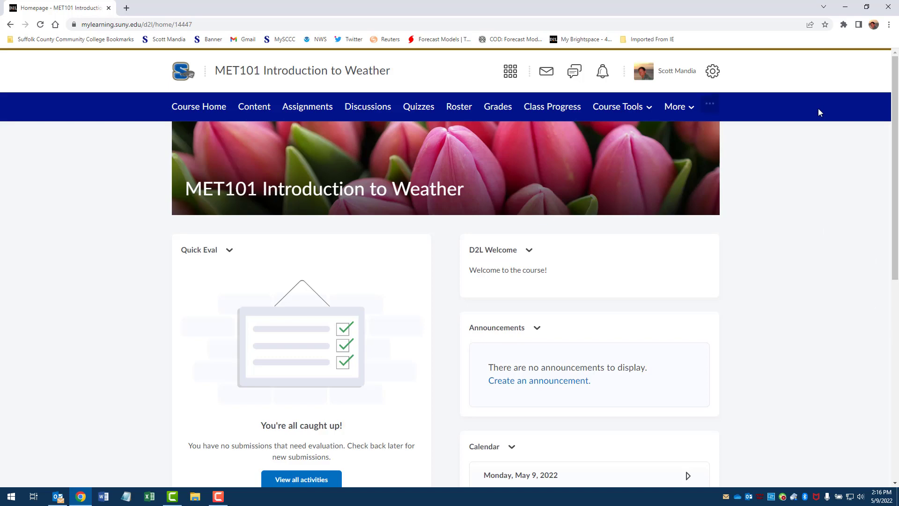
Look over the widgets on the MET101 Introduction to Weather homepage
{"action": "scroll", "coordinate": [807, 152], "scroll_direction": "down", "scroll_amount": 1}
{"action": "scroll", "coordinate": [807, 153], "scroll_direction": "down", "scroll_amount": 4}
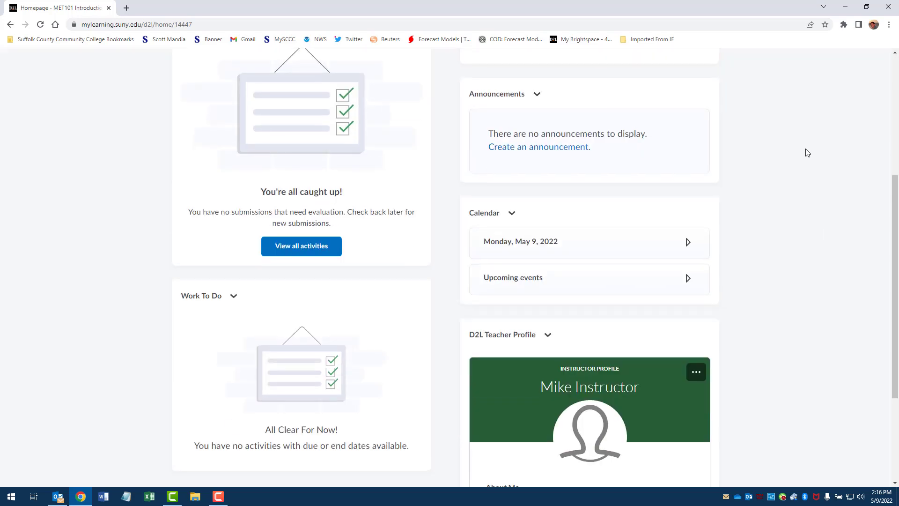
{"action": "scroll", "coordinate": [806, 151], "scroll_direction": "up", "scroll_amount": 5}
{"action": "scroll", "coordinate": [626, 191], "scroll_direction": "down", "scroll_amount": 6}
{"action": "scroll", "coordinate": [555, 324], "scroll_direction": "up", "scroll_amount": 6}
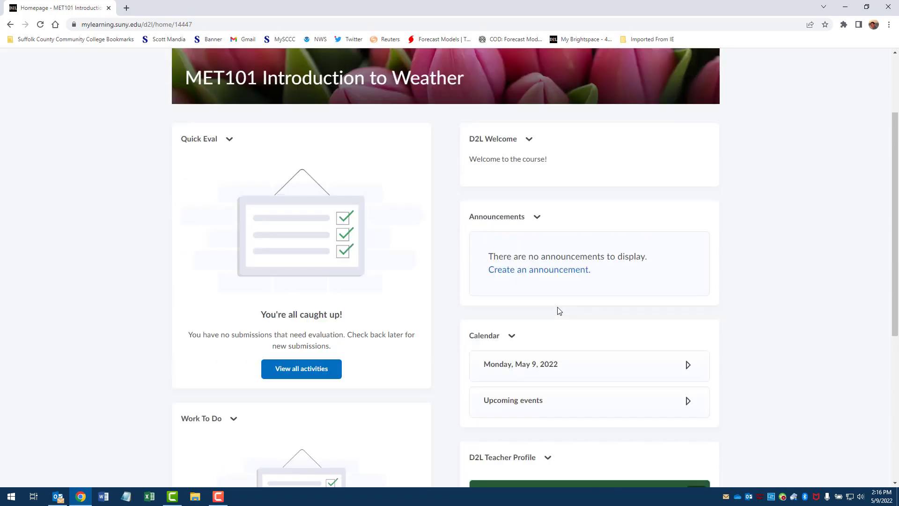
{"action": "scroll", "coordinate": [408, 385], "scroll_direction": "down", "scroll_amount": 6}
{"action": "scroll", "coordinate": [465, 329], "scroll_direction": "up", "scroll_amount": 6}
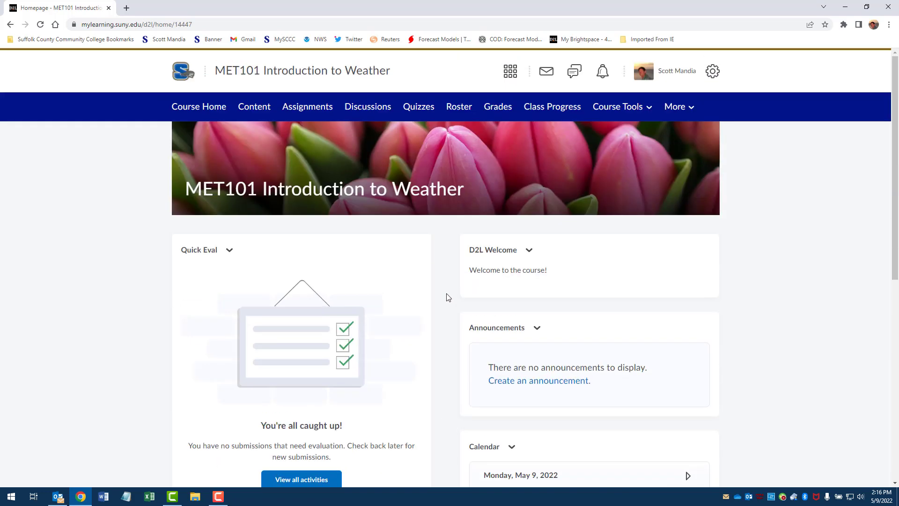
Open Import/Export/Copy Components from the course administration of MET101 Introduction to Weather
{"action": "left_click", "coordinate": [650, 110]}
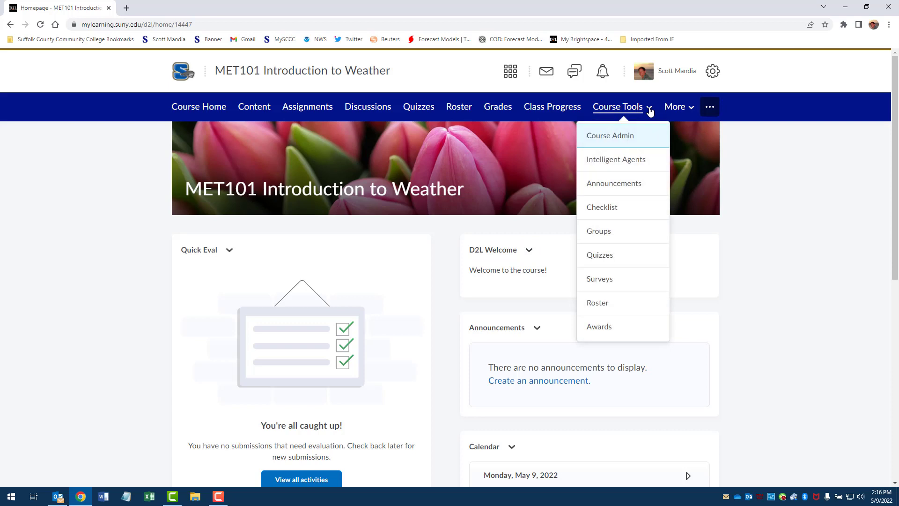
{"action": "left_click", "coordinate": [611, 135]}
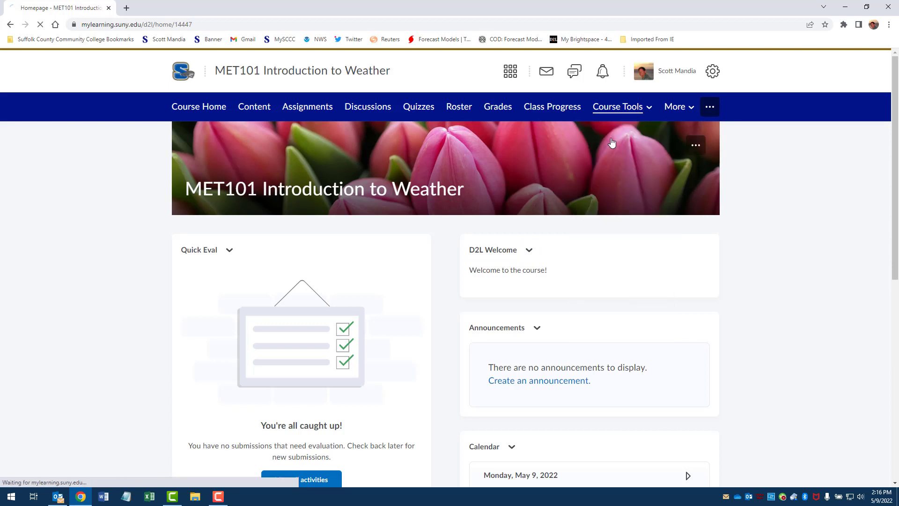
{"action": "scroll", "coordinate": [749, 252], "scroll_direction": "down", "scroll_amount": 2}
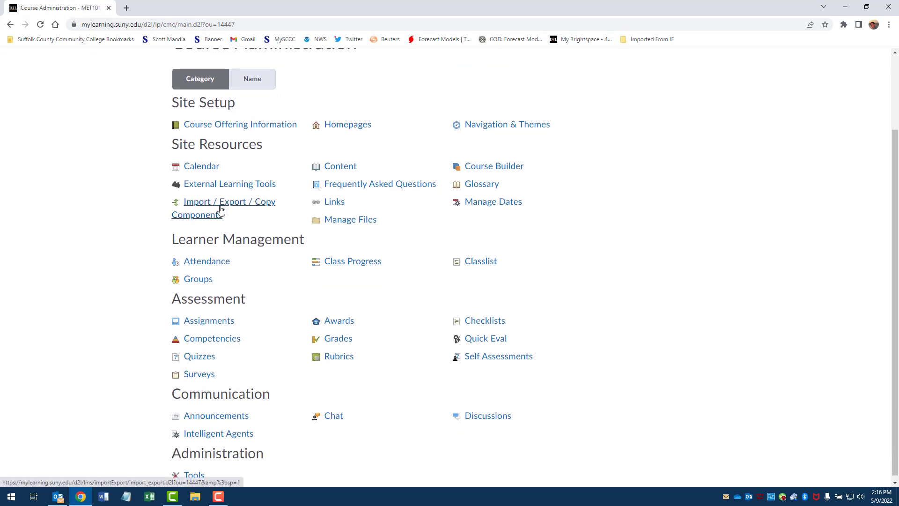
{"action": "left_click", "coordinate": [206, 209]}
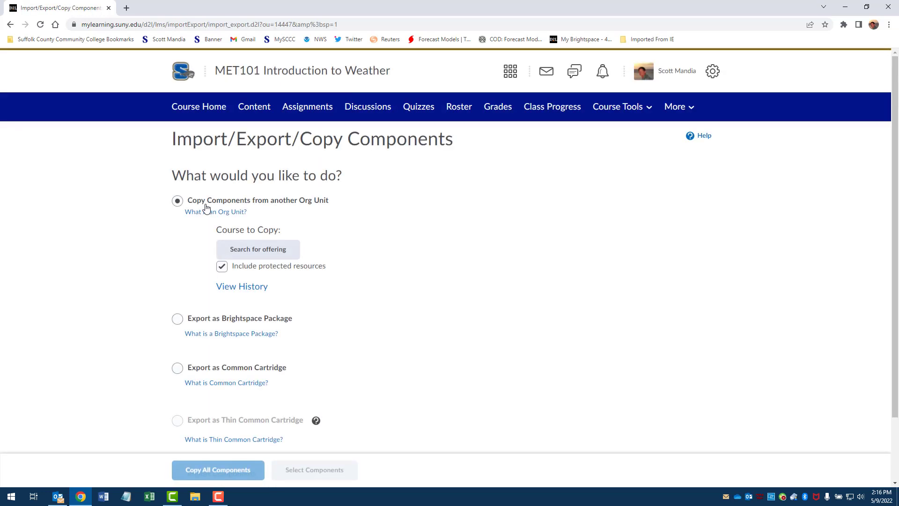
Choose Import Components as the operation and start the course package import
{"action": "scroll", "coordinate": [511, 188], "scroll_direction": "down", "scroll_amount": 1}
{"action": "scroll", "coordinate": [511, 188], "scroll_direction": "down", "scroll_amount": 1}
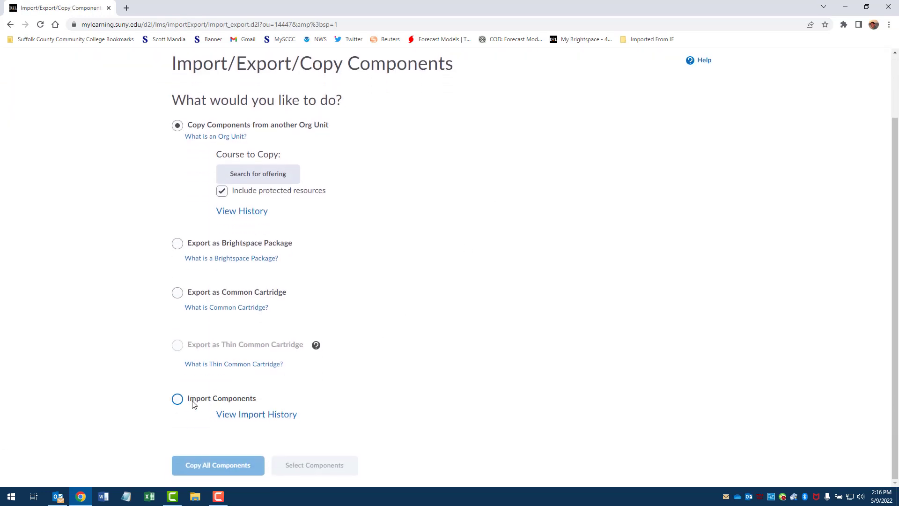
{"action": "left_click", "coordinate": [178, 401]}
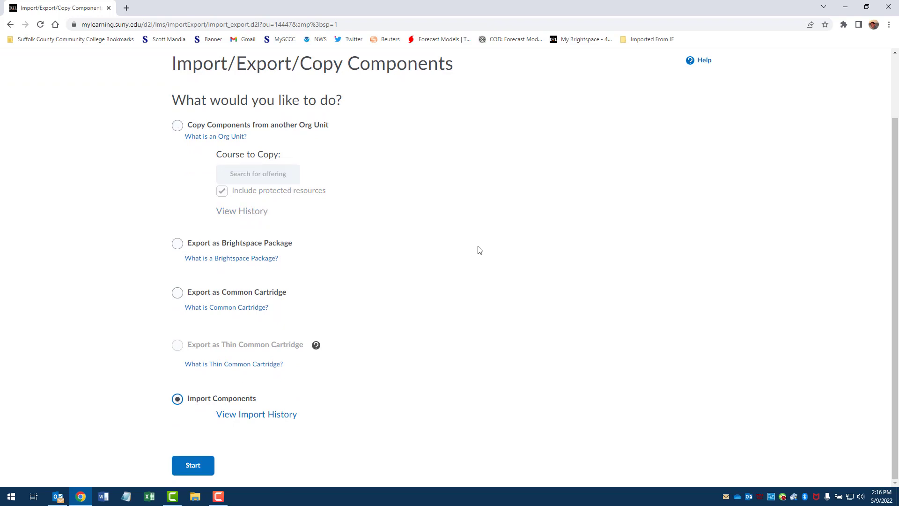
{"action": "left_click", "coordinate": [190, 472]}
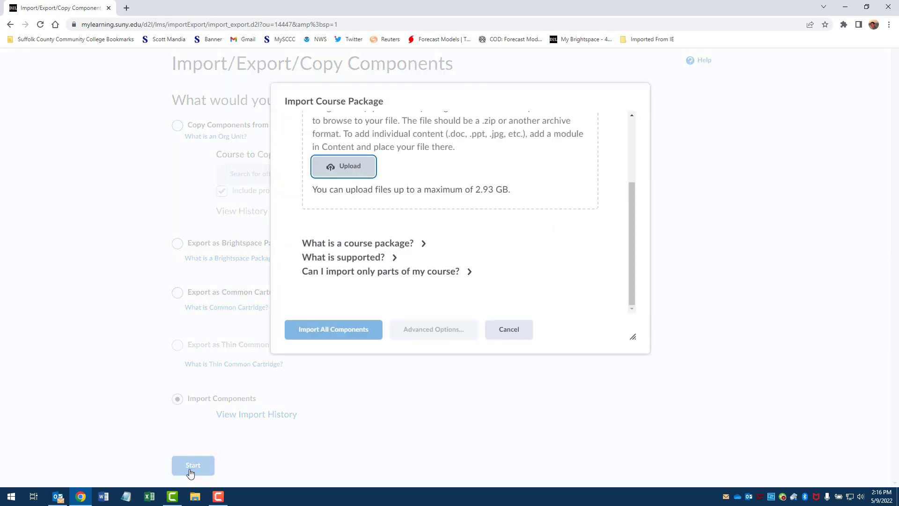
Dismiss the e-mail notification and upload ExportFile_64768.202106_20220509021152.zip from the Downloads folder as the course package
{"action": "scroll", "coordinate": [510, 158], "scroll_direction": "up", "scroll_amount": 3}
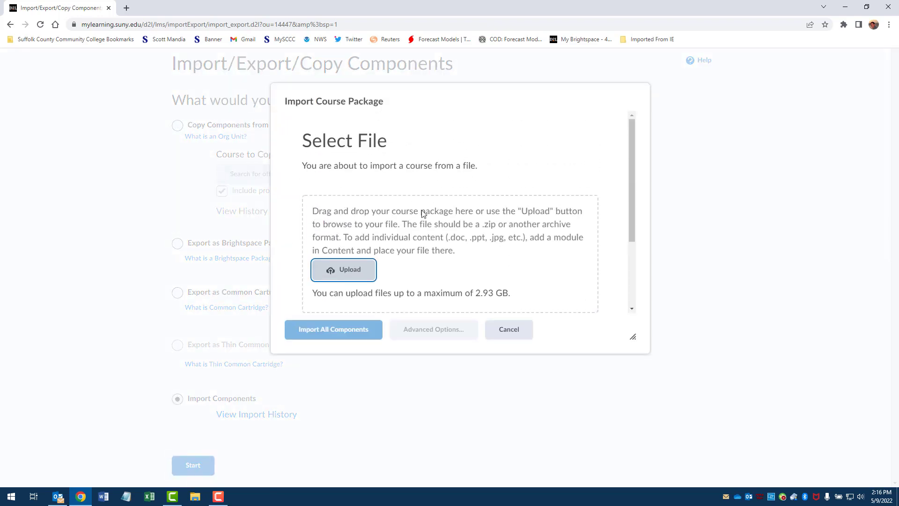
{"action": "scroll", "coordinate": [421, 210], "scroll_direction": "down", "scroll_amount": 1}
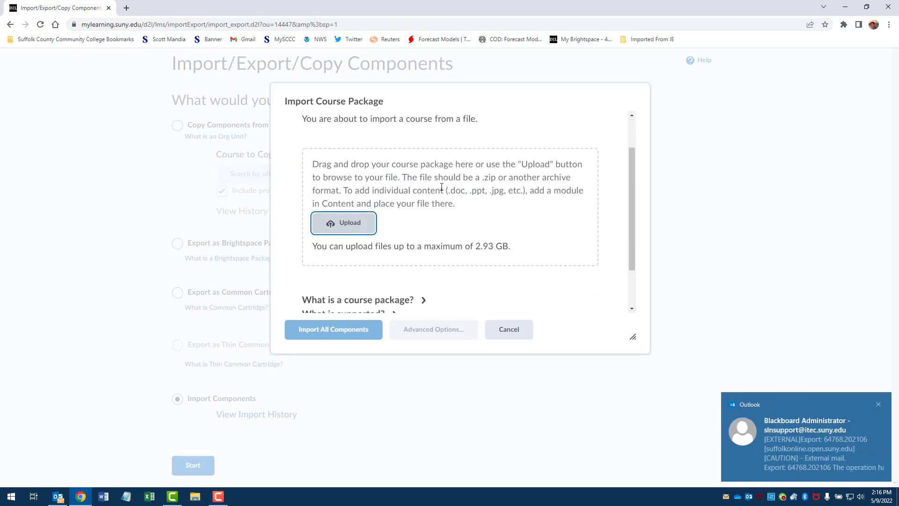
{"action": "left_click", "coordinate": [879, 404]}
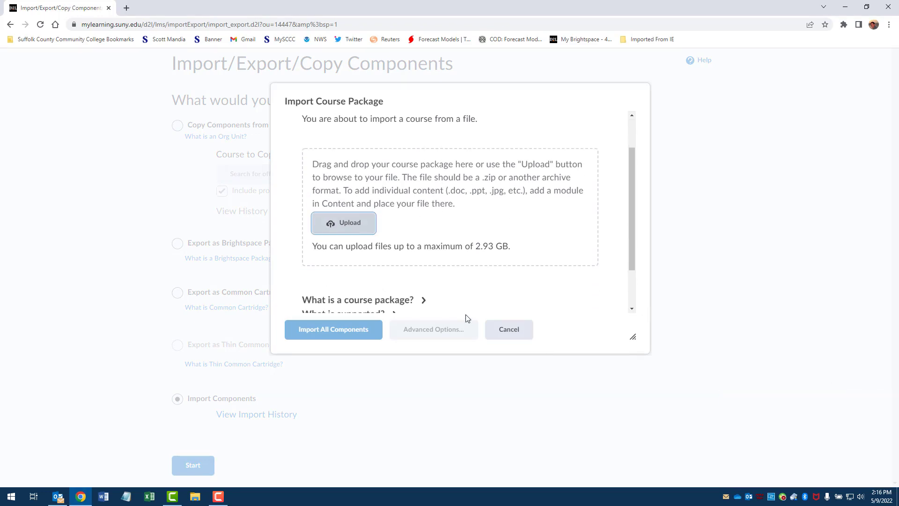
{"action": "left_click", "coordinate": [347, 230]}
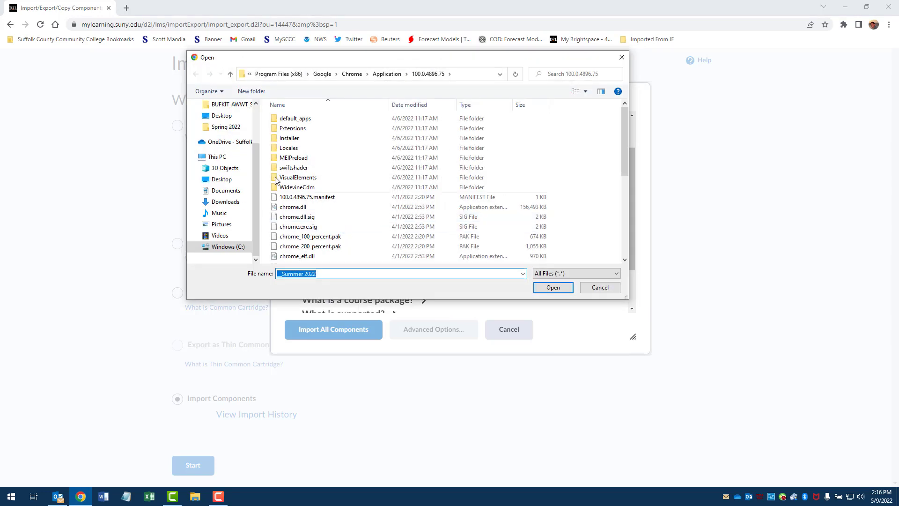
{"action": "left_click", "coordinate": [222, 204]}
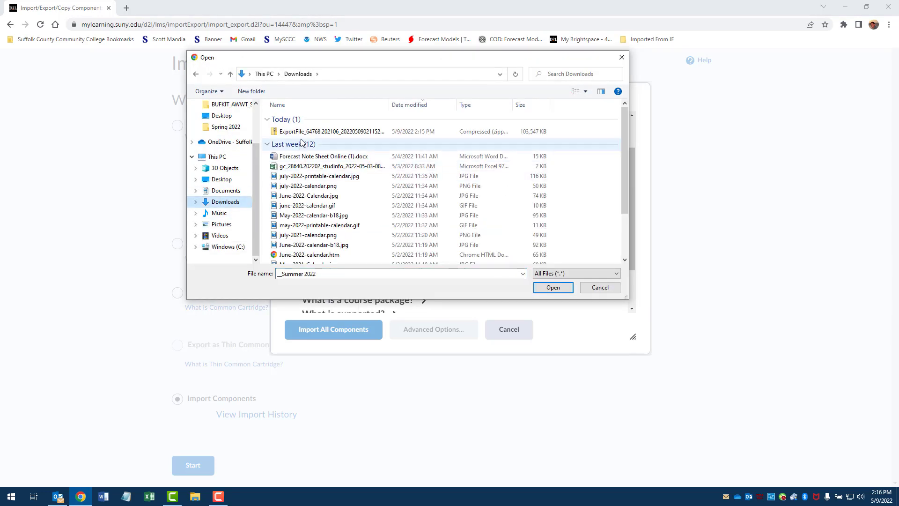
{"action": "left_click", "coordinate": [323, 131]}
{"action": "left_click", "coordinate": [567, 288]}
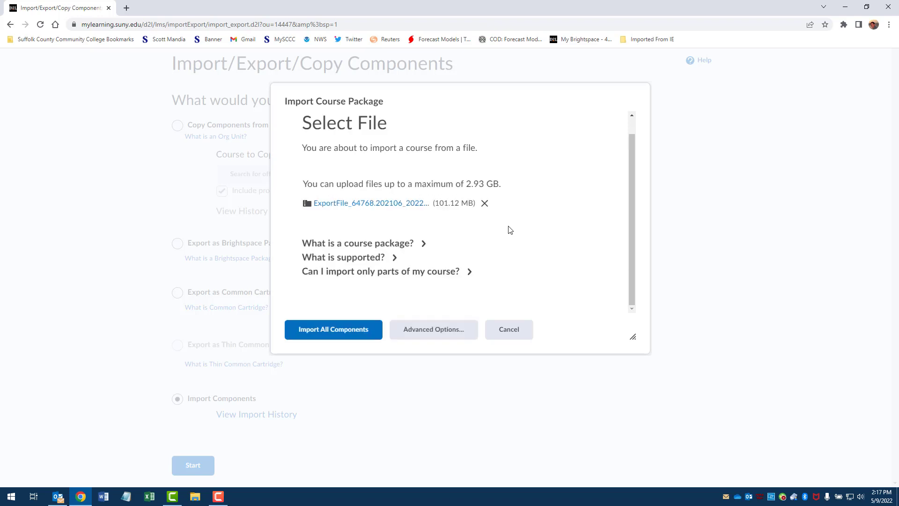
Import all components of the uploaded course package and open the imported content
{"action": "left_click", "coordinate": [344, 333]}
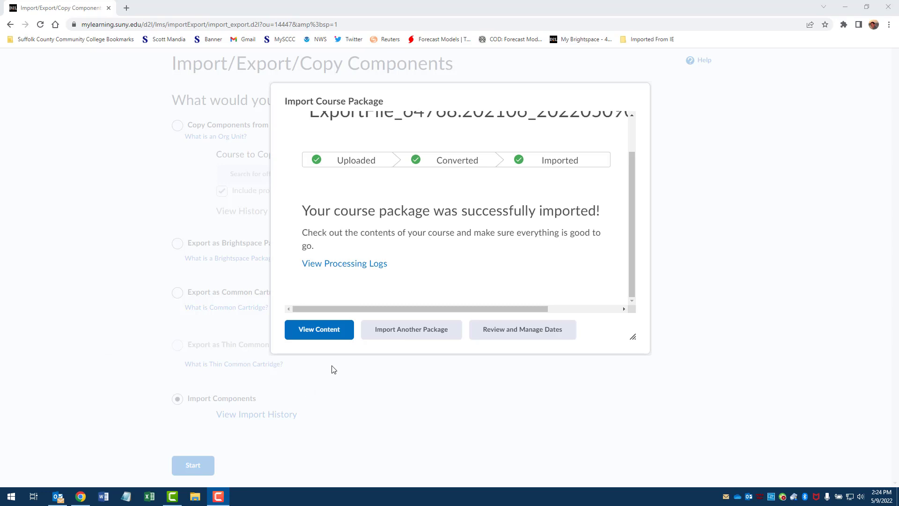
{"action": "left_click", "coordinate": [324, 336]}
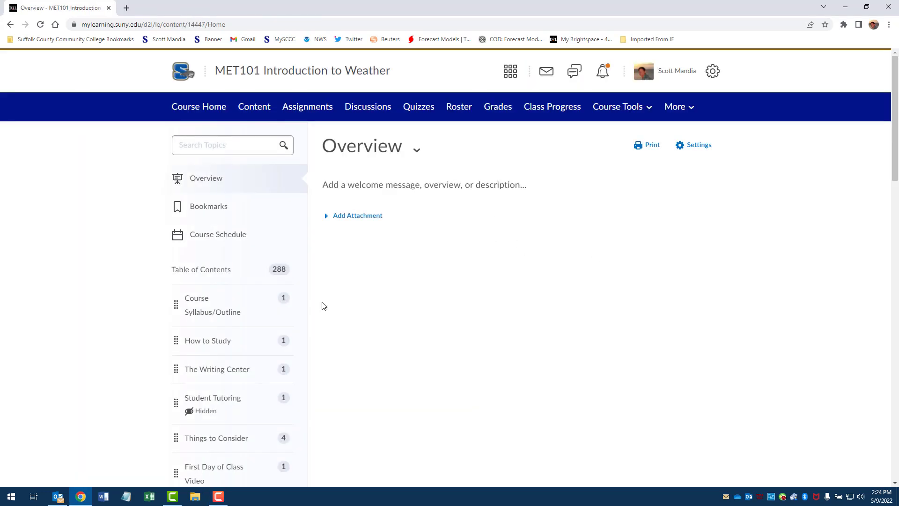
Look through the imported modules in the course's table of contents, from the syllabus to the weather forecast links
{"action": "scroll", "coordinate": [237, 295], "scroll_direction": "down", "scroll_amount": 8}
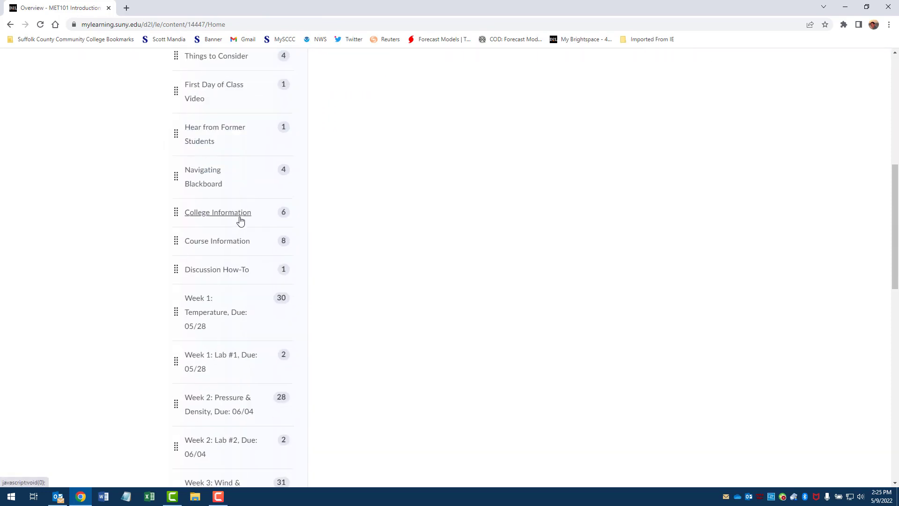
{"action": "scroll", "coordinate": [241, 221], "scroll_direction": "down", "scroll_amount": 14}
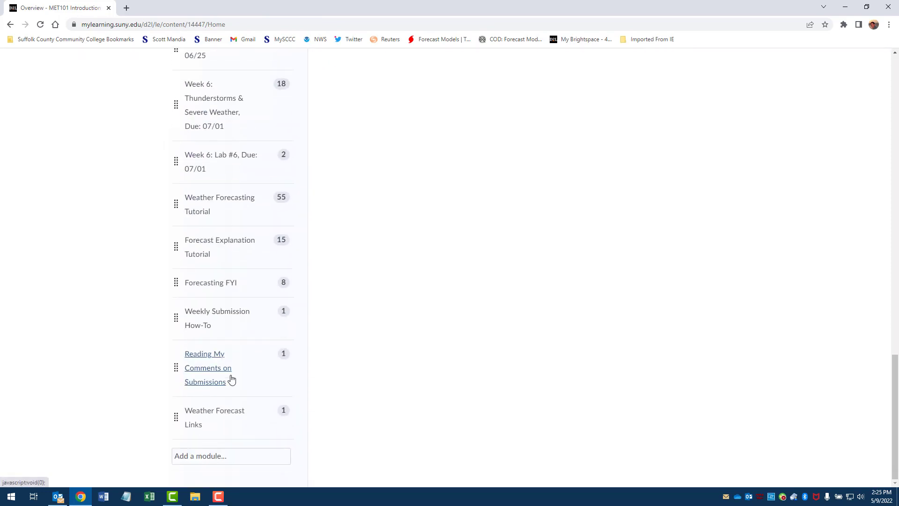
{"action": "scroll", "coordinate": [229, 370], "scroll_direction": "up", "scroll_amount": 20}
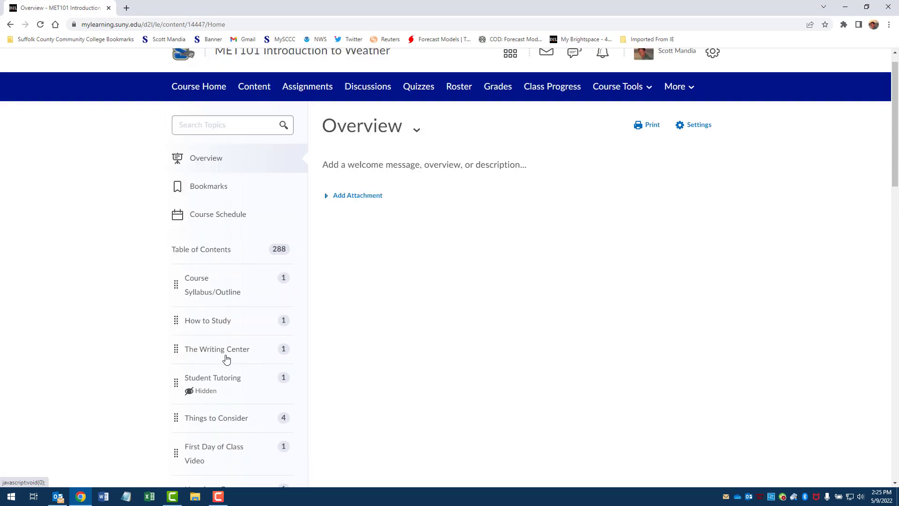
{"action": "scroll", "coordinate": [230, 254], "scroll_direction": "down", "scroll_amount": 13}
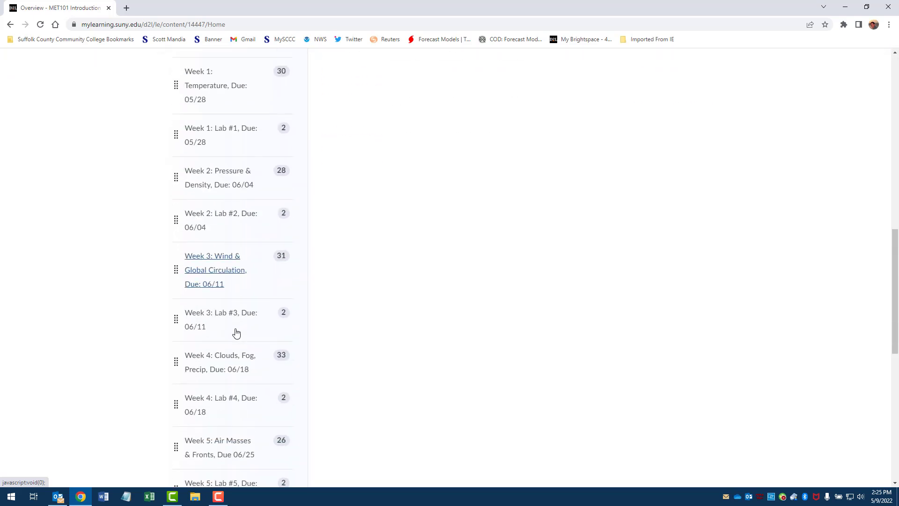
{"action": "scroll", "coordinate": [236, 332], "scroll_direction": "down", "scroll_amount": 9}
{"action": "scroll", "coordinate": [234, 335], "scroll_direction": "up", "scroll_amount": 20}
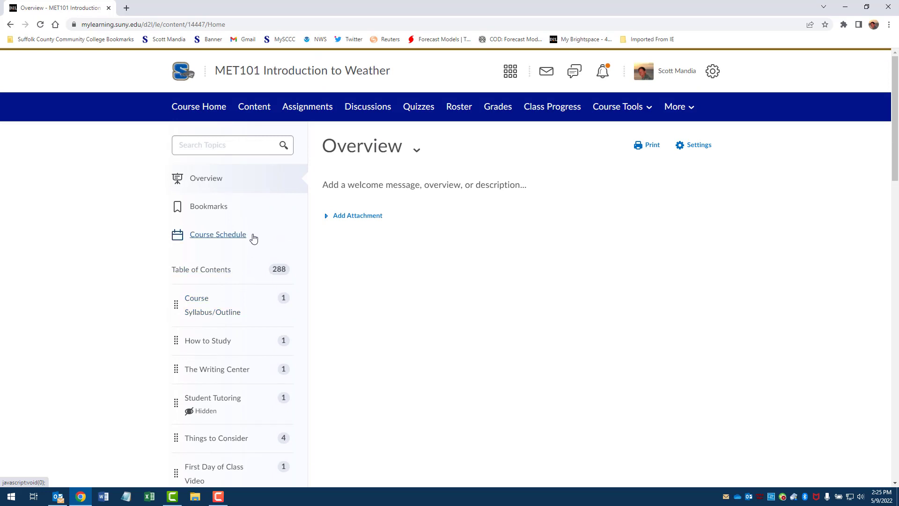
Return to the MET101 course homepage and review its current widgets
{"action": "left_click", "coordinate": [194, 114]}
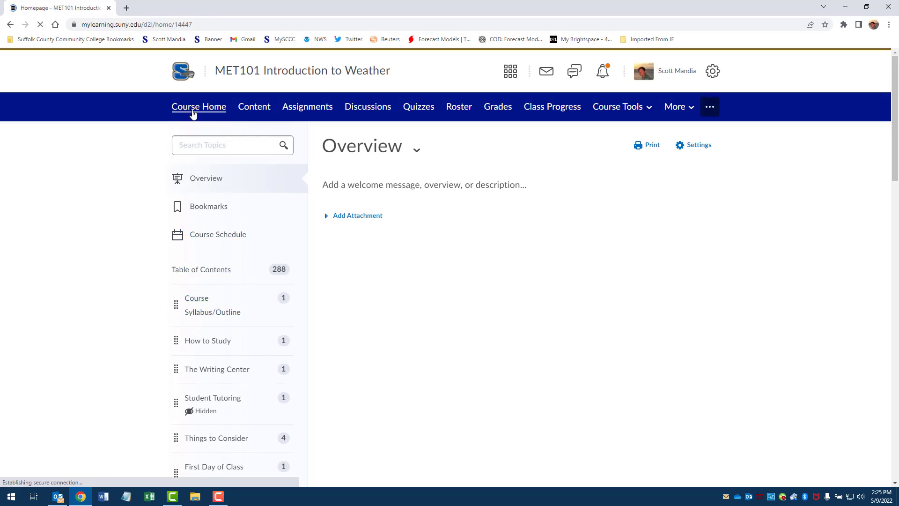
{"action": "scroll", "coordinate": [634, 117], "scroll_direction": "down", "scroll_amount": 4}
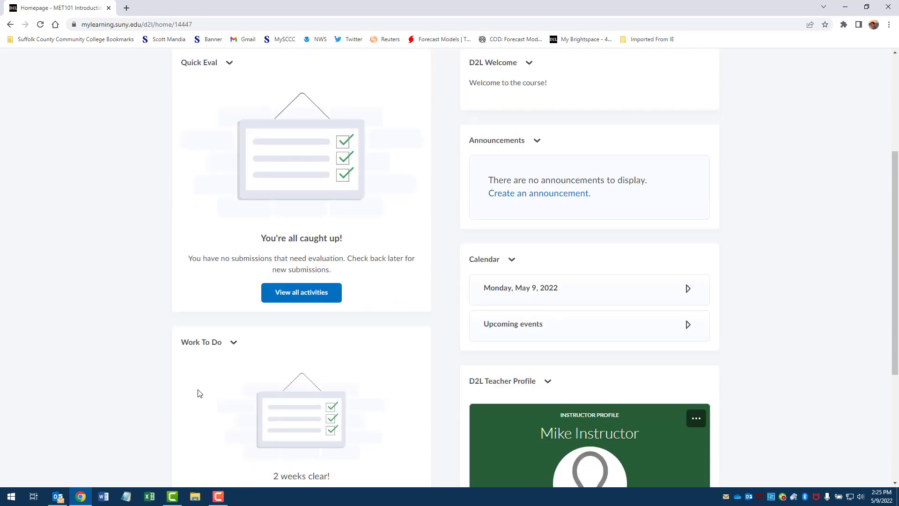
{"action": "scroll", "coordinate": [568, 286], "scroll_direction": "up", "scroll_amount": 2}
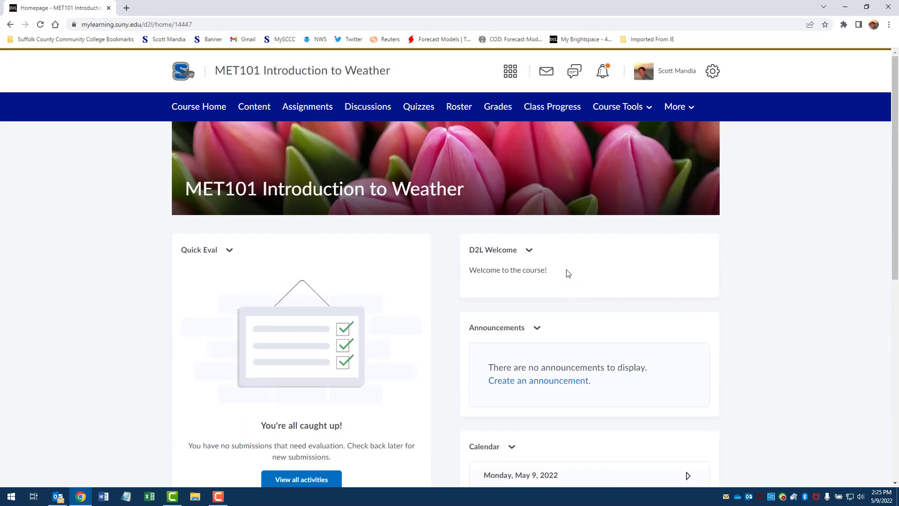
{"action": "scroll", "coordinate": [568, 272], "scroll_direction": "down", "scroll_amount": 6}
{"action": "scroll", "coordinate": [568, 271], "scroll_direction": "up", "scroll_amount": 8}
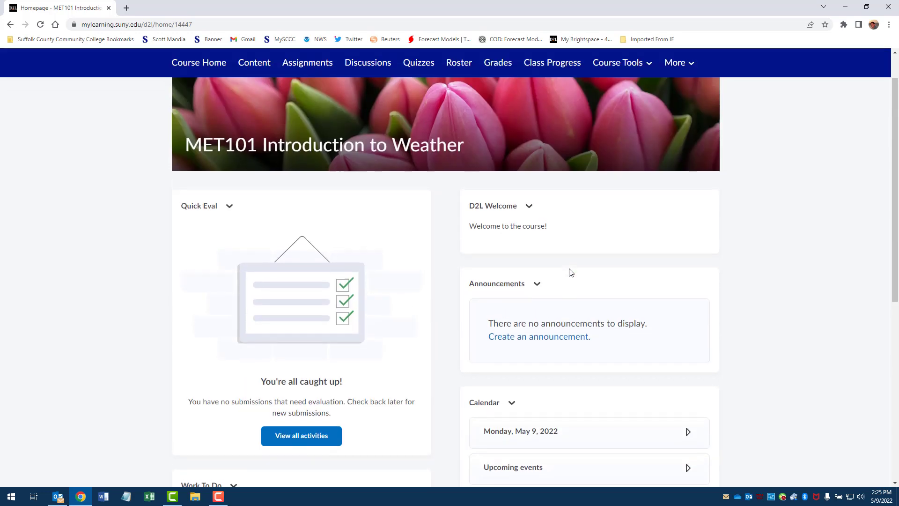
{"action": "scroll", "coordinate": [519, 274], "scroll_direction": "down", "scroll_amount": 6}
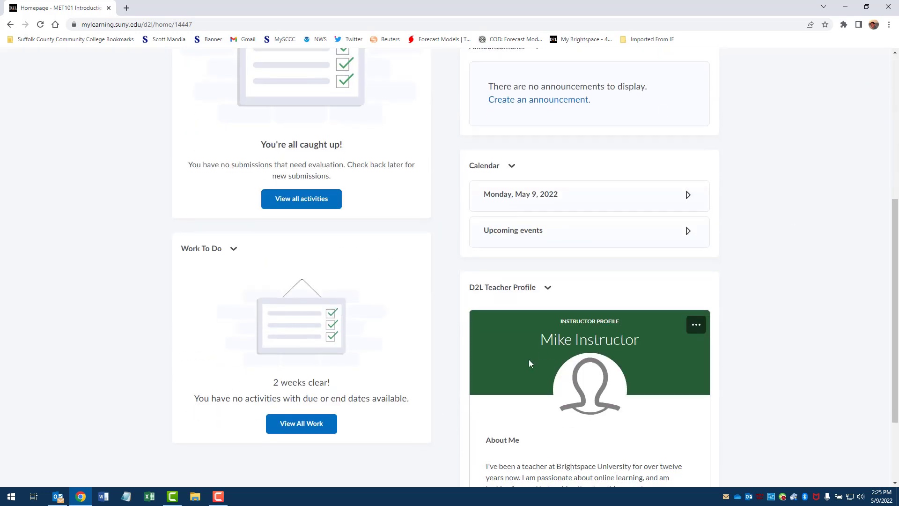
{"action": "scroll", "coordinate": [394, 259], "scroll_direction": "up", "scroll_amount": 6}
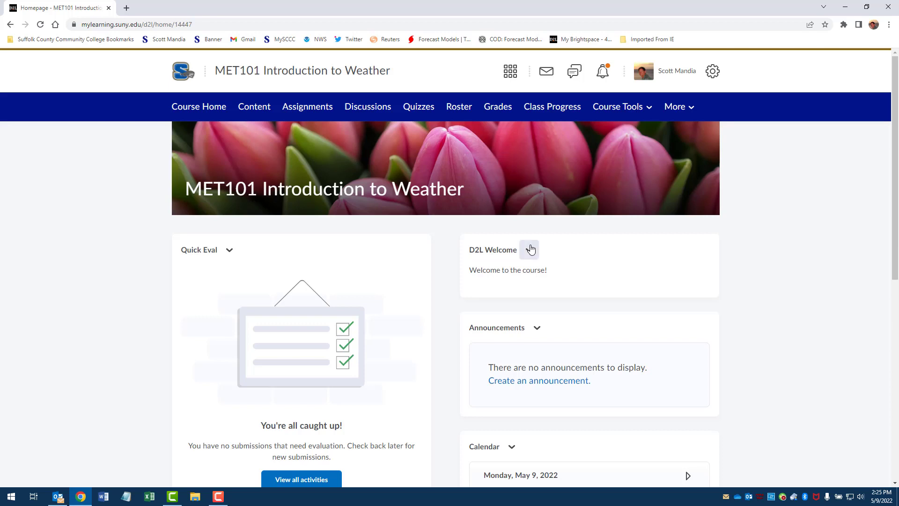
Open the Homepages settings in the course administration of MET101 Introduction to Weather
{"action": "left_click", "coordinate": [645, 113]}
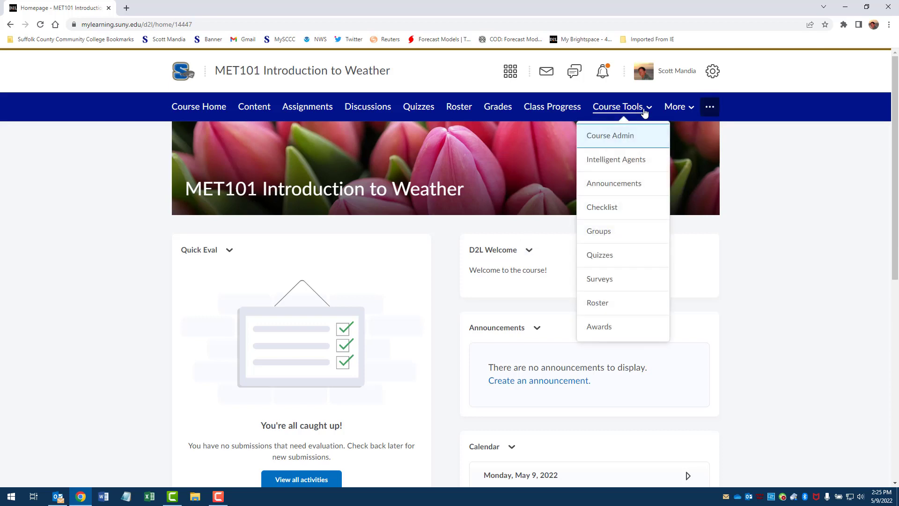
{"action": "left_click", "coordinate": [621, 145]}
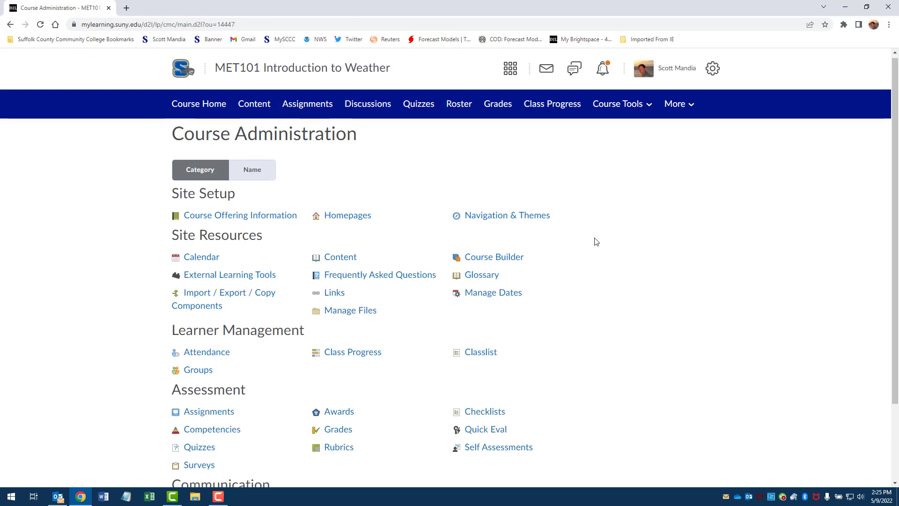
{"action": "scroll", "coordinate": [596, 242], "scroll_direction": "down", "scroll_amount": 2}
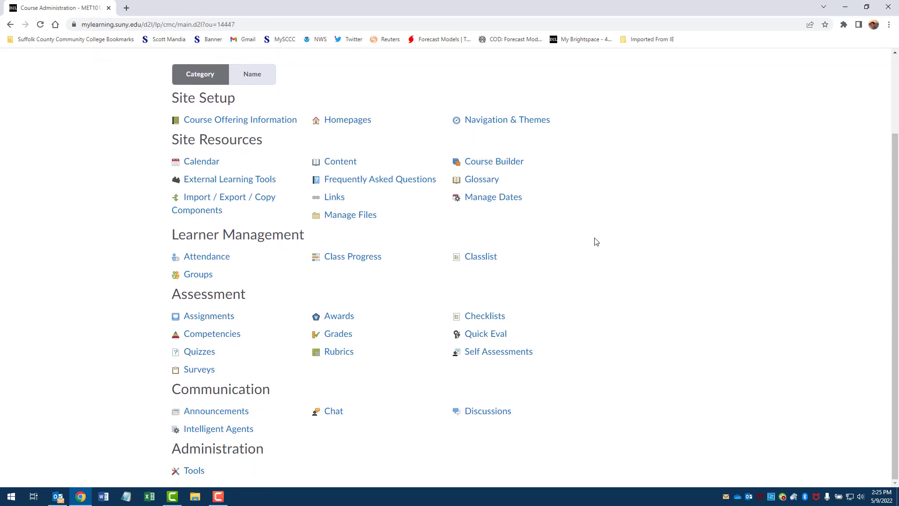
{"action": "left_click", "coordinate": [347, 122]}
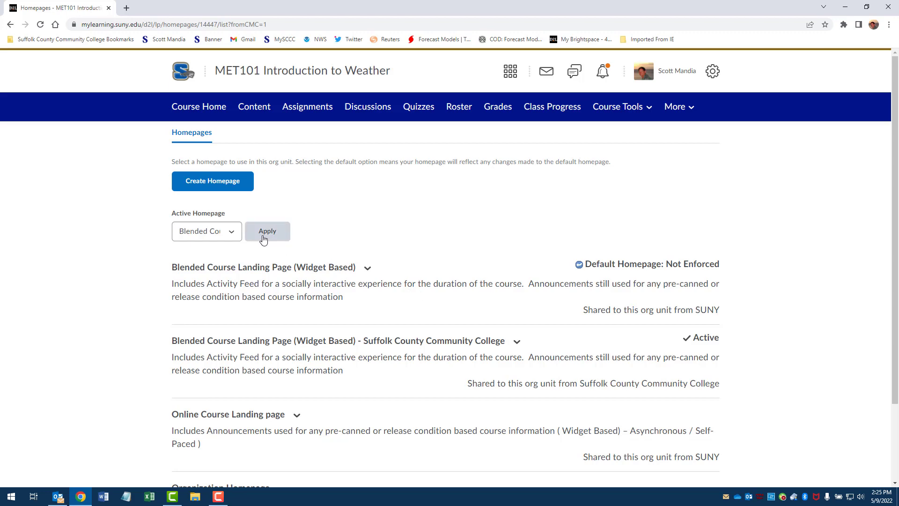
Start a new homepage named MET101 Home Page with the description "This is the default layout for MET101."
{"action": "left_click", "coordinate": [223, 185]}
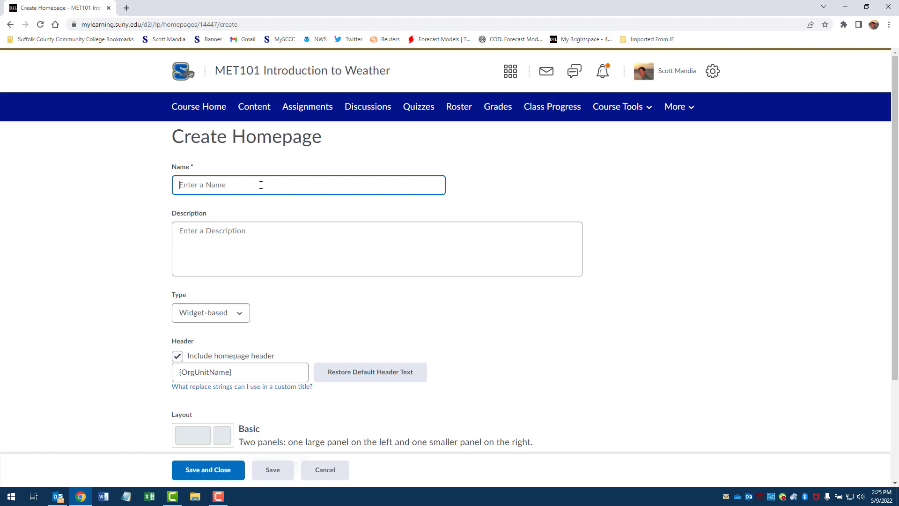
{"action": "type", "text": "MET101 Home Page"}
{"action": "left_click", "coordinate": [251, 243]}
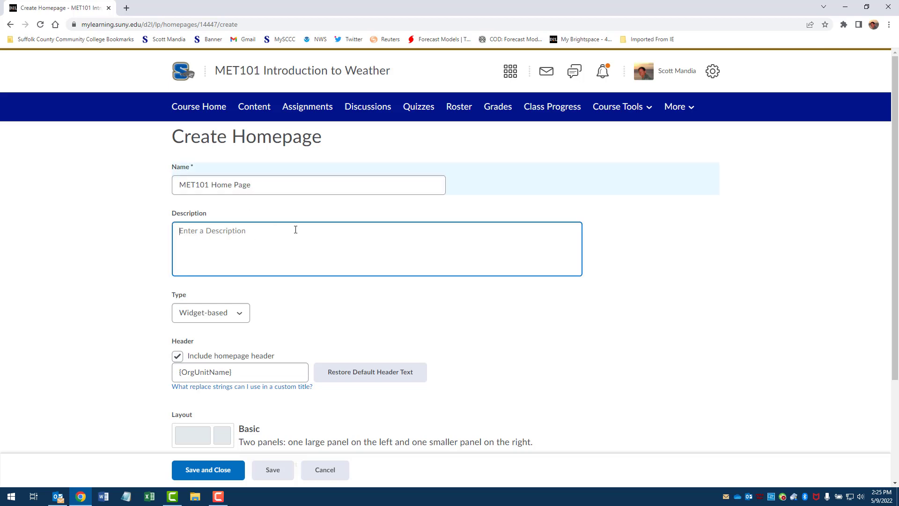
{"action": "type", "text": "Th"}
Change the new homepage's layout to the three-panel Basic Plus
{"action": "scroll", "coordinate": [330, 232], "scroll_direction": "down", "scroll_amount": 3}
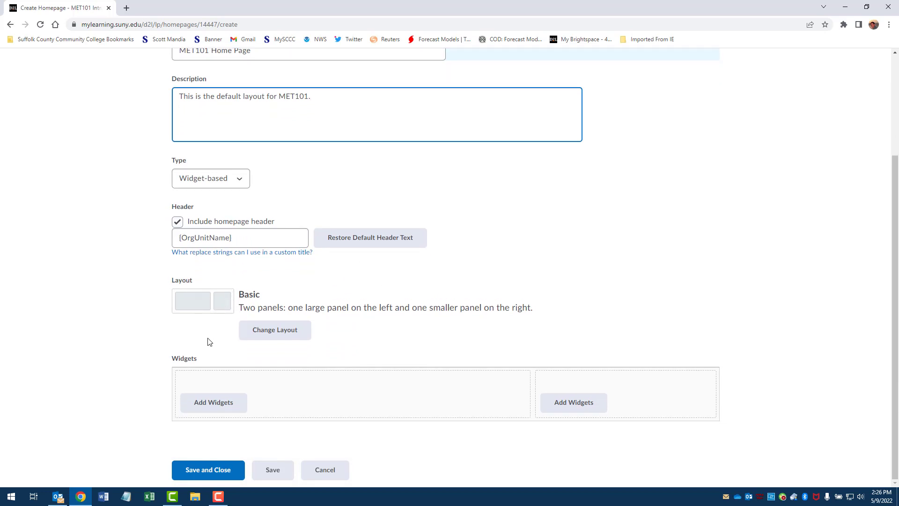
{"action": "left_click", "coordinate": [286, 338]}
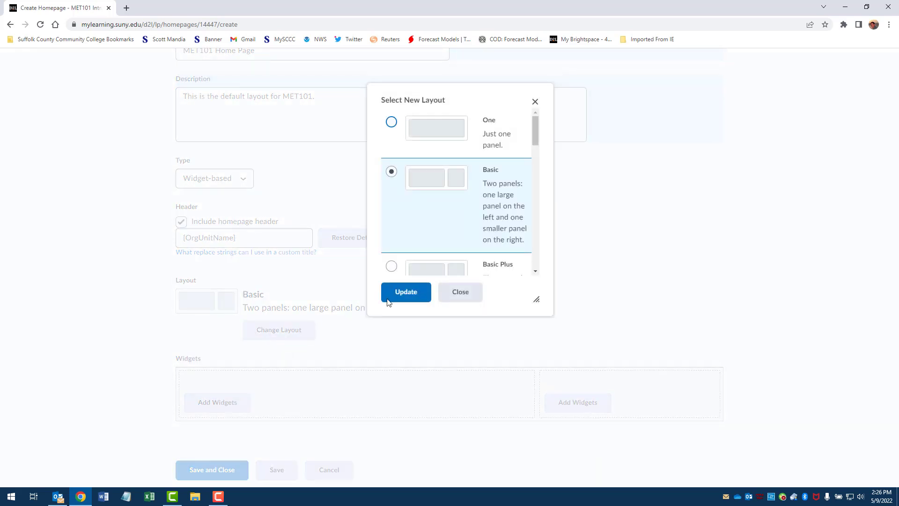
{"action": "left_click_drag", "start_coordinate": [534, 132], "coordinate": [540, 147]}
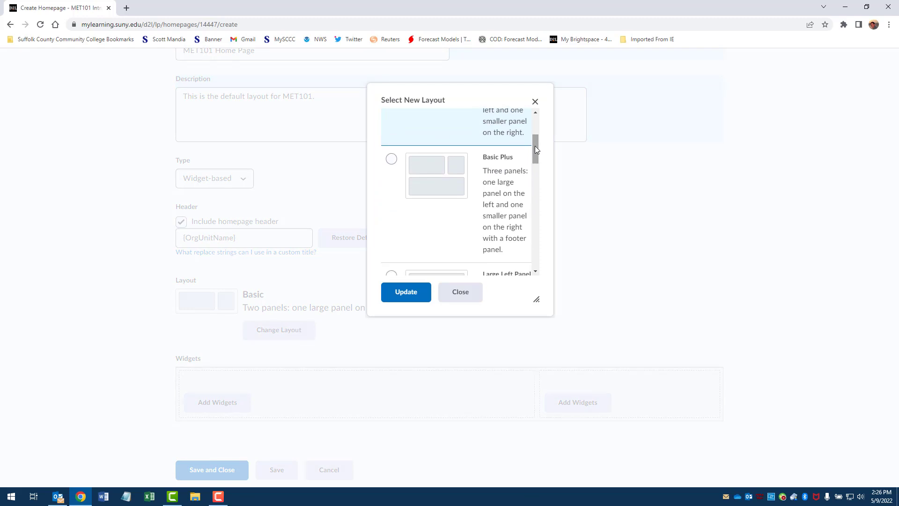
{"action": "mouse_move", "coordinate": [535, 148]}
{"action": "left_mouse_down"}
{"action": "mouse_move", "coordinate": [561, 260]}
{"action": "mouse_move", "coordinate": [543, 146]}
{"action": "left_mouse_up"}
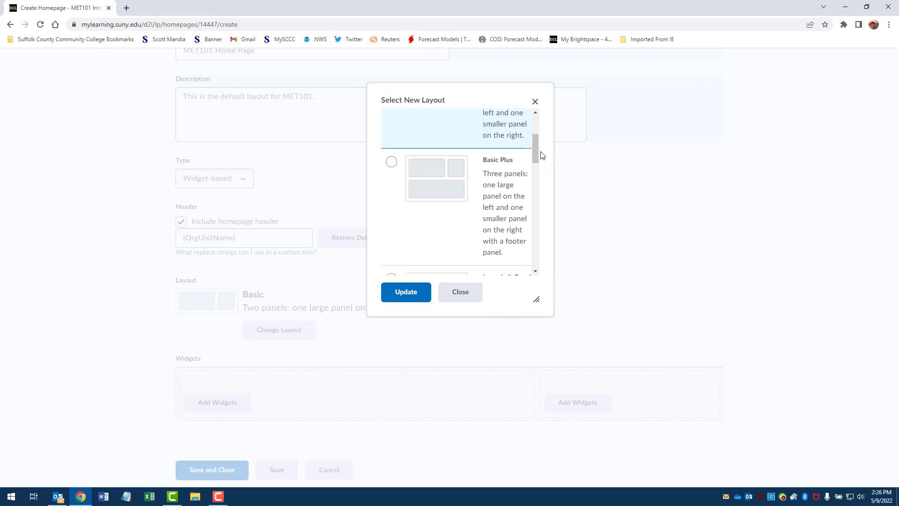
{"action": "left_click", "coordinate": [392, 162]}
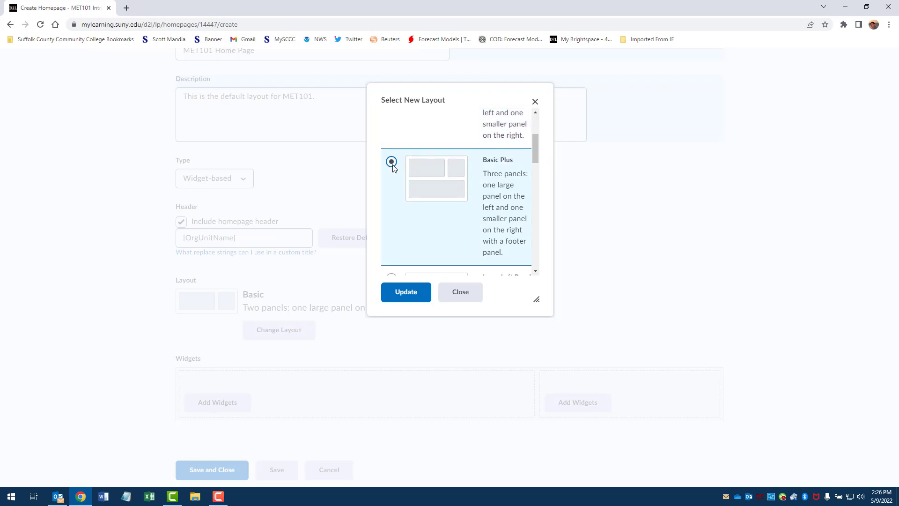
{"action": "left_click", "coordinate": [414, 295]}
Add the Calendar and Tasks widgets to the smaller upper panel of the homepage layout
{"action": "scroll", "coordinate": [448, 295], "scroll_direction": "down", "scroll_amount": 2}
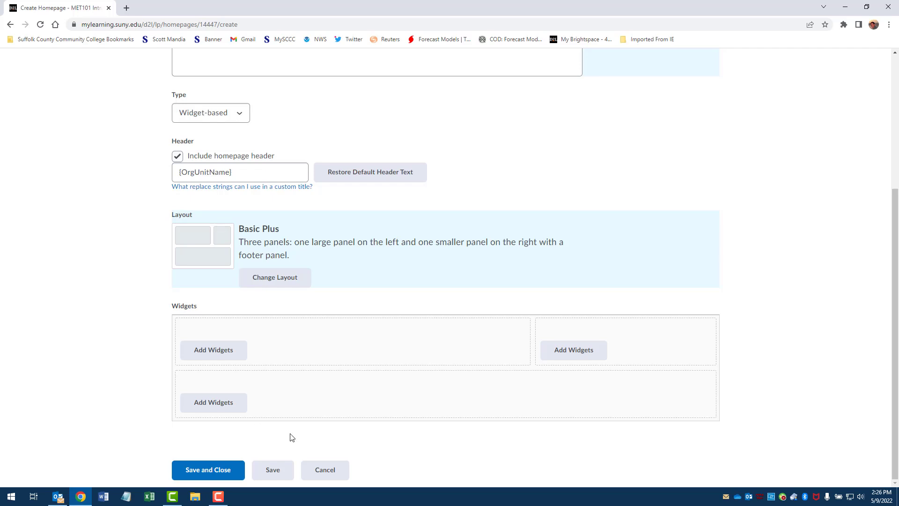
{"action": "left_click", "coordinate": [574, 355]}
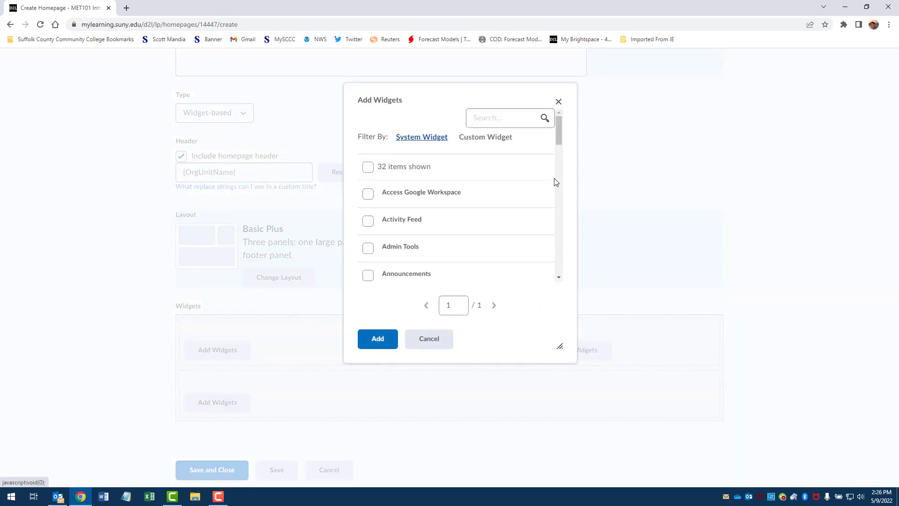
{"action": "left_click_drag", "start_coordinate": [560, 141], "coordinate": [562, 161]}
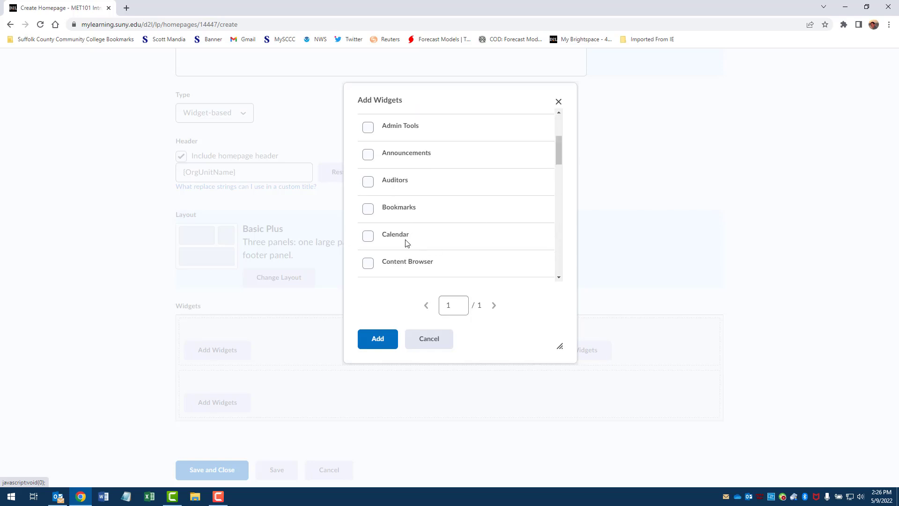
{"action": "left_click", "coordinate": [368, 236]}
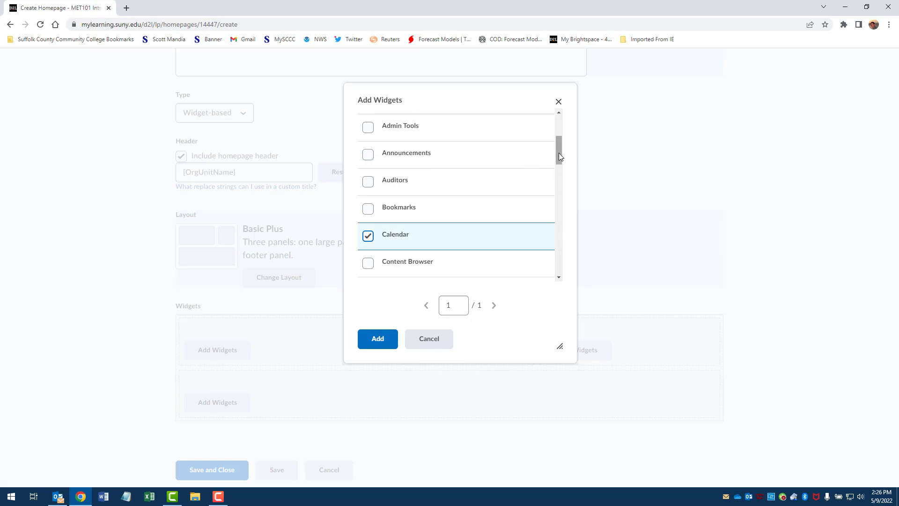
{"action": "left_click_drag", "start_coordinate": [559, 153], "coordinate": [567, 245]}
{"action": "left_click", "coordinate": [368, 246]}
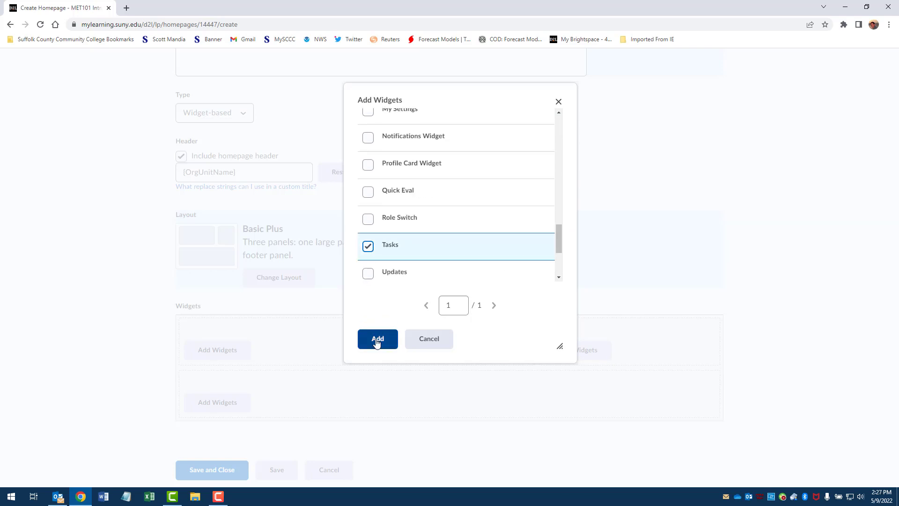
{"action": "left_click", "coordinate": [378, 338]}
Add the Announcements widget to the large upper panel of the homepage layout
{"action": "scroll", "coordinate": [749, 225], "scroll_direction": "down", "scroll_amount": 3}
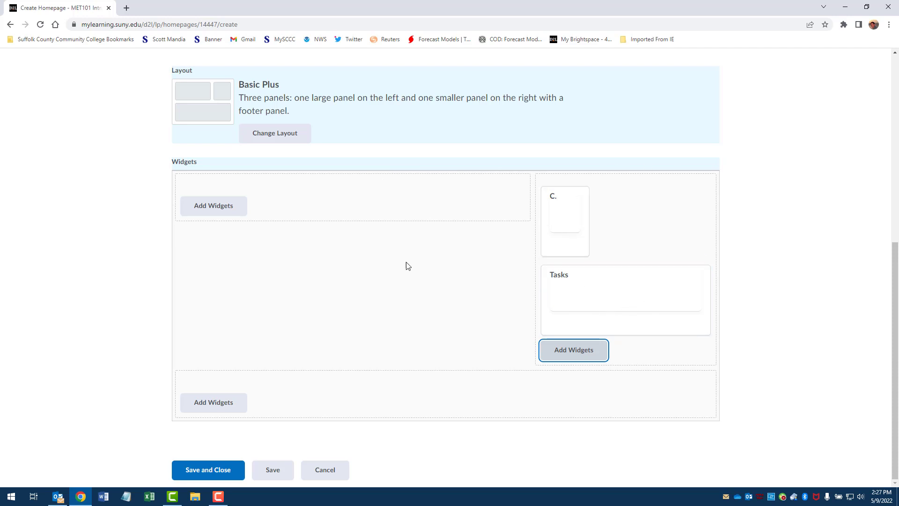
{"action": "left_click", "coordinate": [225, 210]}
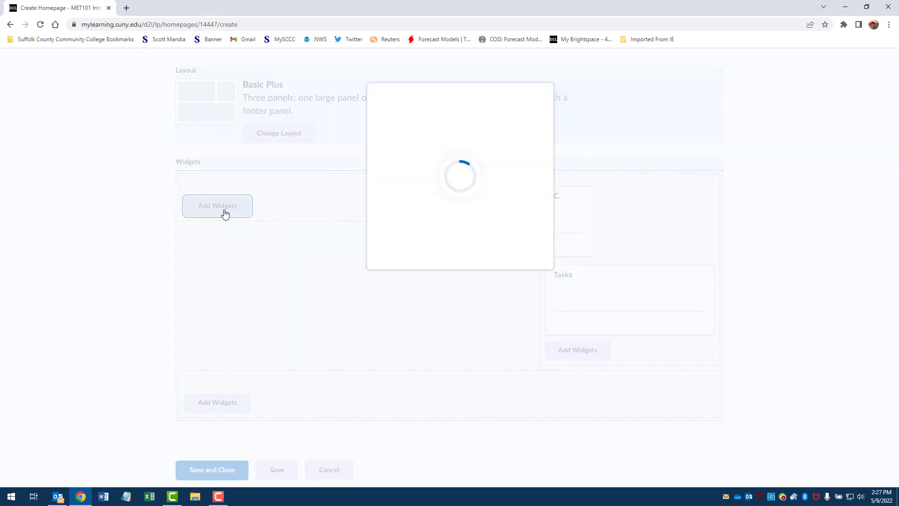
{"action": "left_click", "coordinate": [368, 275]}
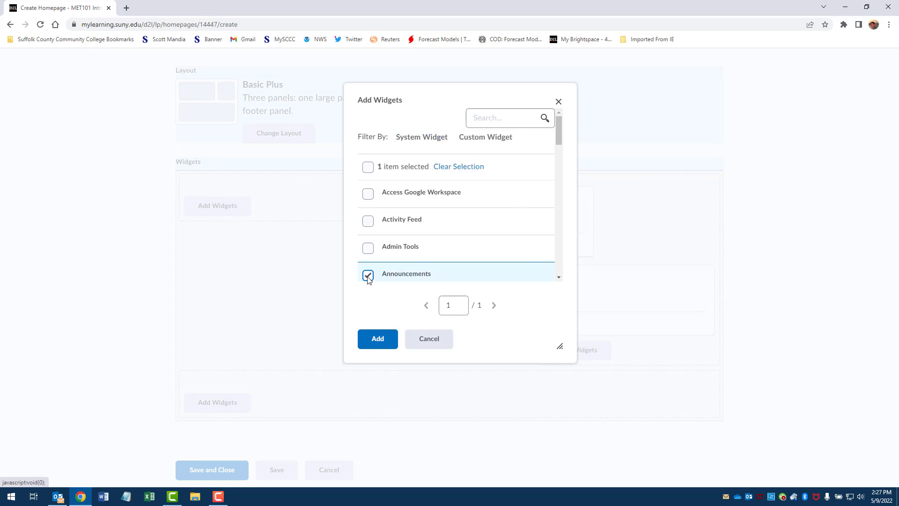
{"action": "left_click", "coordinate": [378, 341]}
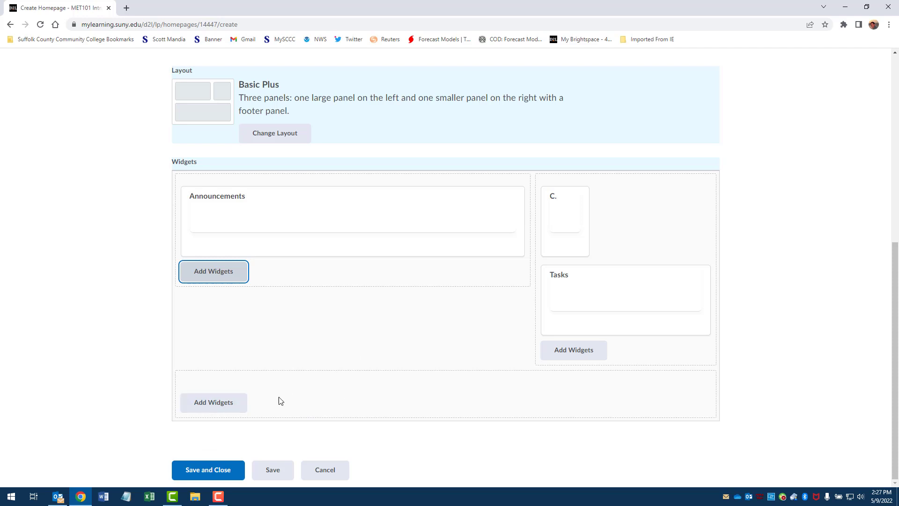
Add the Visual Table of Contents Widget to the footer panel, then save and close the new homepage
{"action": "left_click", "coordinate": [218, 406]}
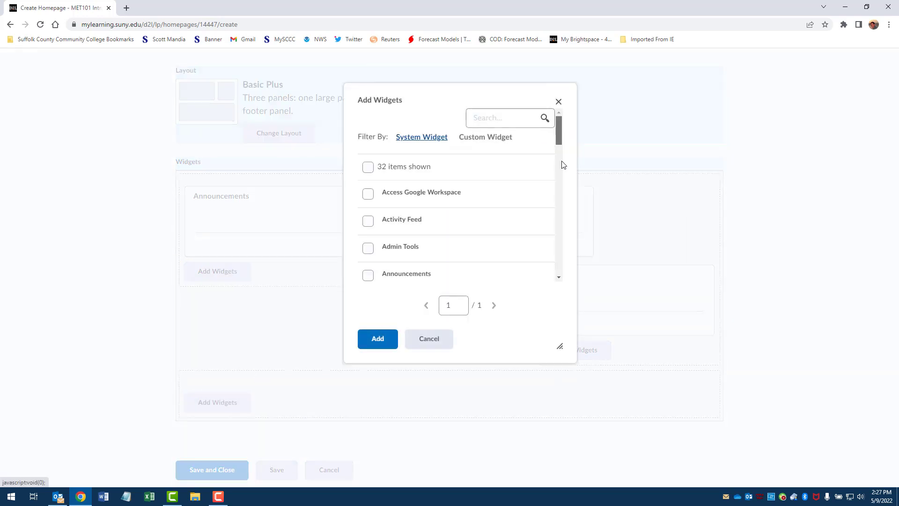
{"action": "scroll", "coordinate": [562, 161], "scroll_direction": "down", "scroll_amount": 15}
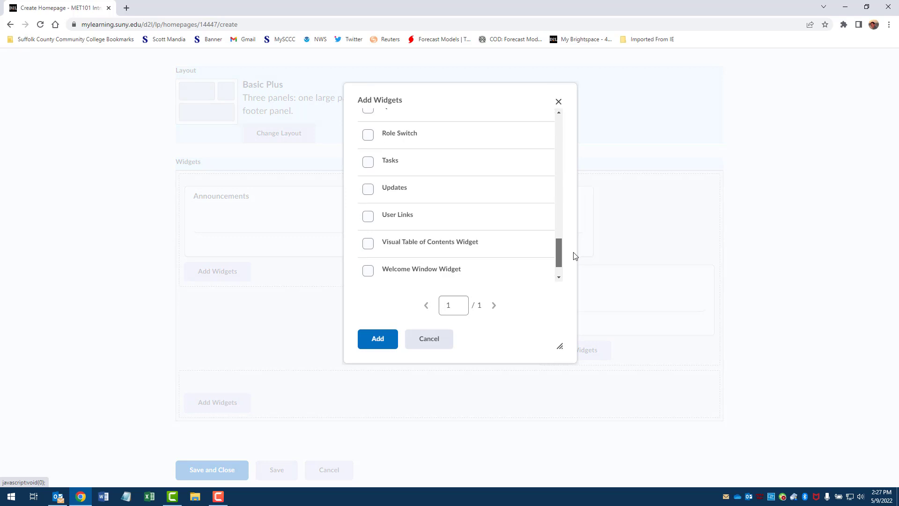
{"action": "left_click", "coordinate": [368, 244]}
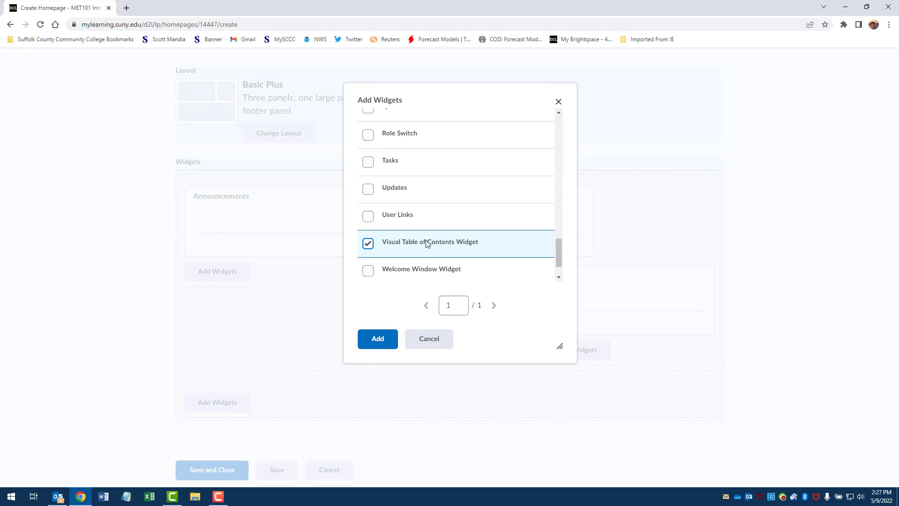
{"action": "left_click", "coordinate": [382, 341]}
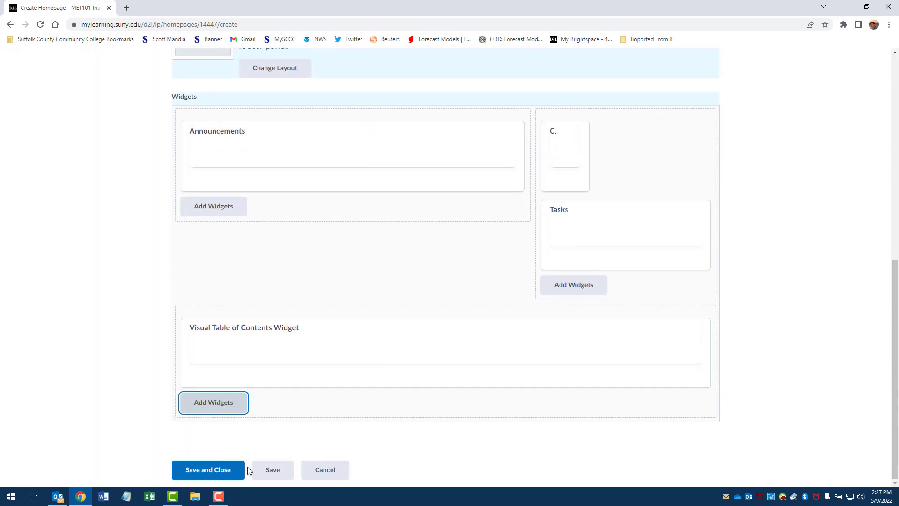
{"action": "left_click", "coordinate": [229, 473]}
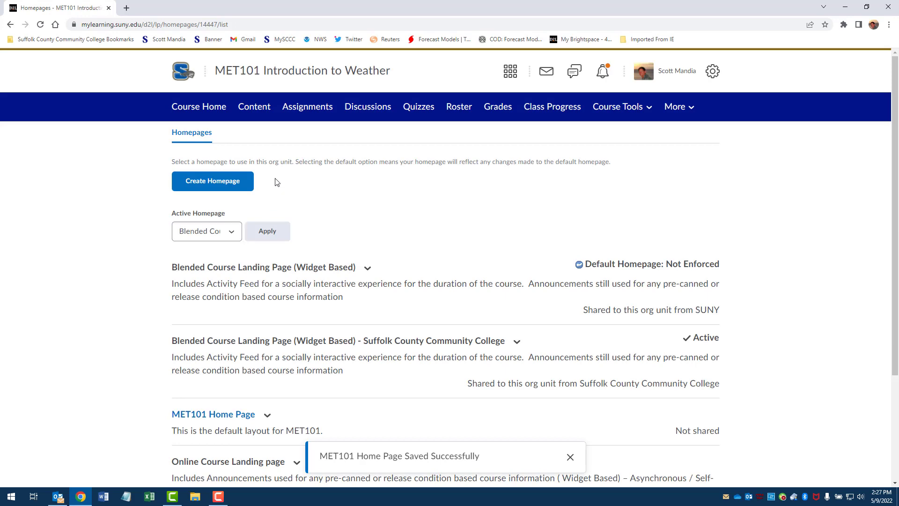
Check the course home page for the new layout and open the course's content overview
{"action": "left_click", "coordinate": [213, 113]}
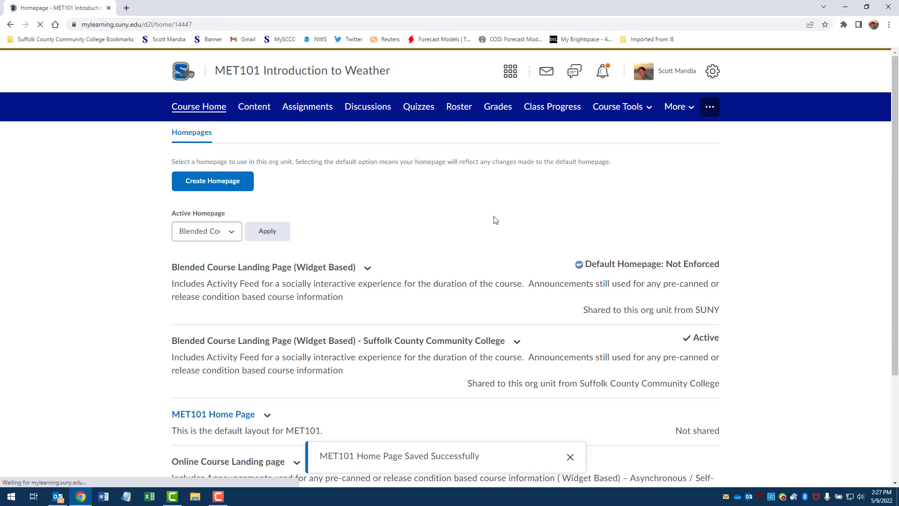
{"action": "scroll", "coordinate": [765, 233], "scroll_direction": "down", "scroll_amount": 3}
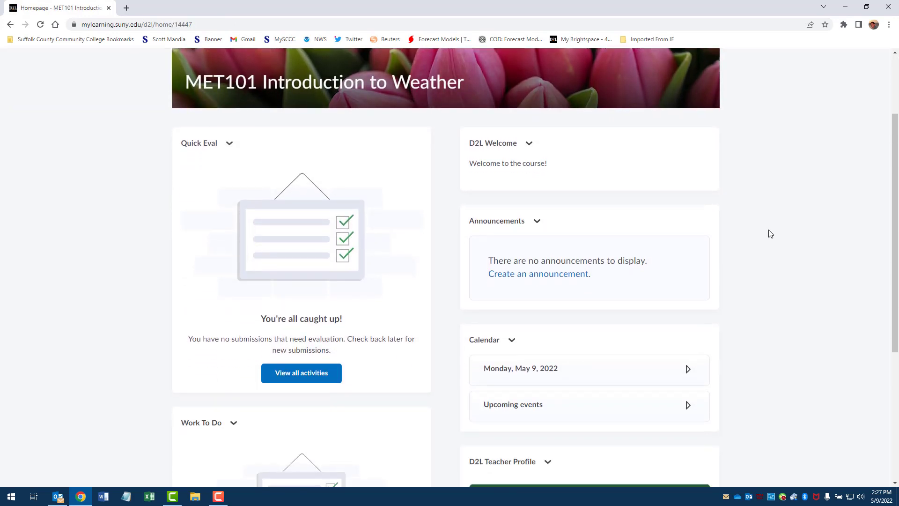
{"action": "scroll", "coordinate": [770, 233], "scroll_direction": "up", "scroll_amount": 3}
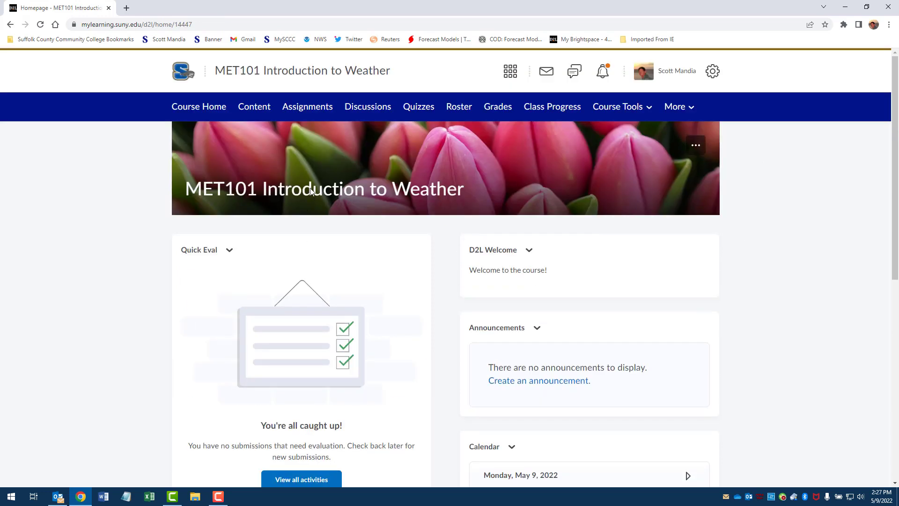
{"action": "left_click", "coordinate": [202, 113]}
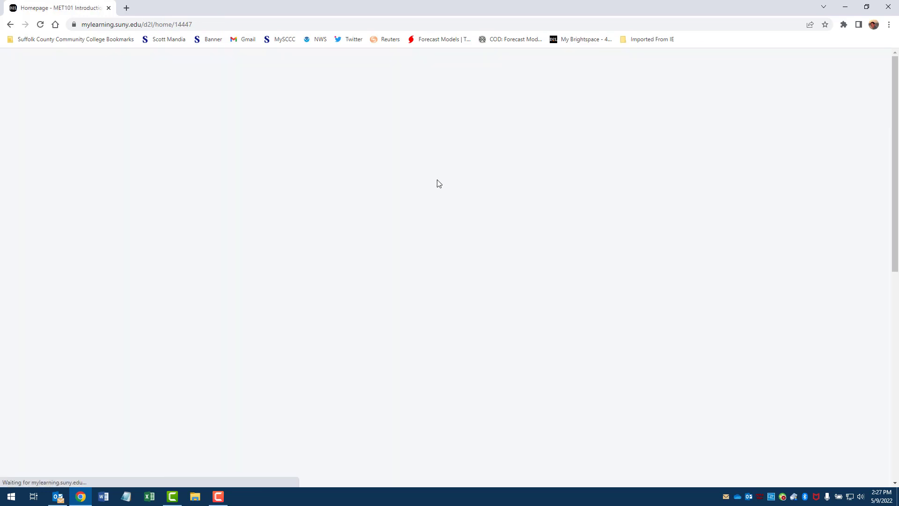
{"action": "scroll", "coordinate": [435, 211], "scroll_direction": "down", "scroll_amount": 5}
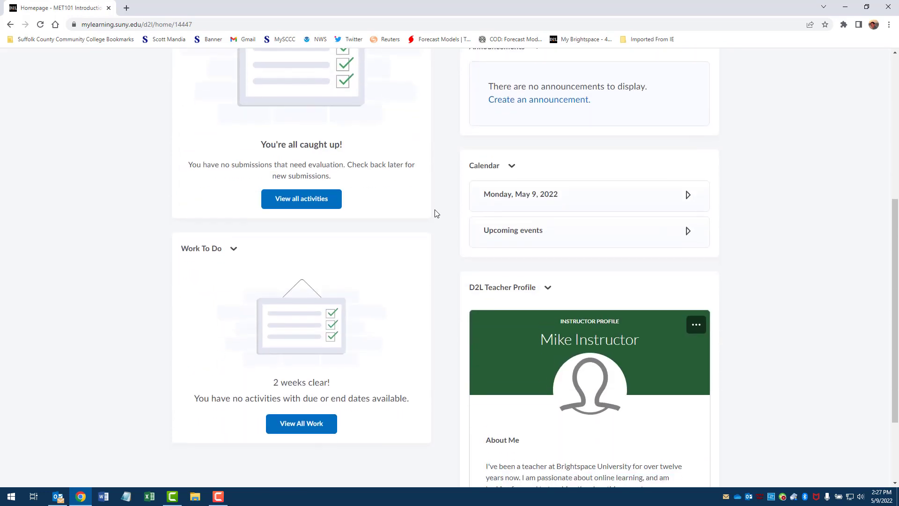
{"action": "scroll", "coordinate": [435, 211], "scroll_direction": "up", "scroll_amount": 4}
{"action": "left_click", "coordinate": [256, 61]}
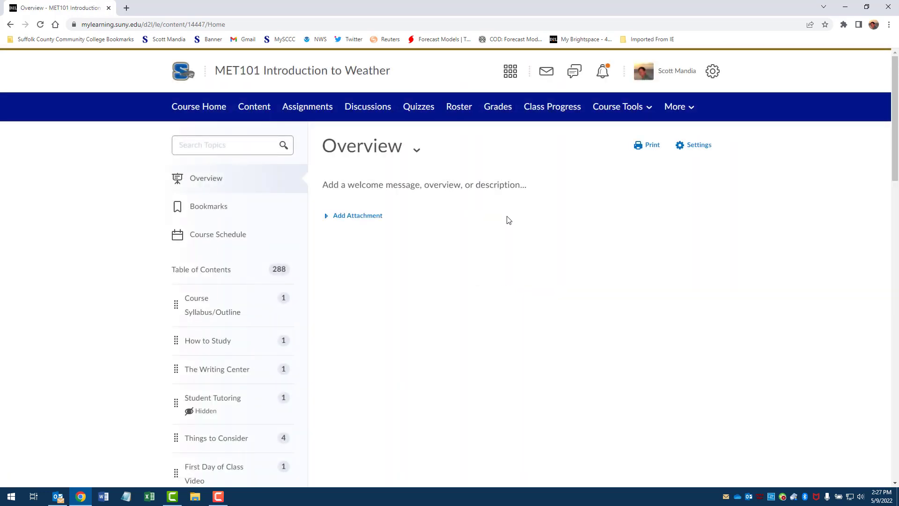
Open the list of homepages from Course Administration
{"action": "left_click", "coordinate": [620, 107]}
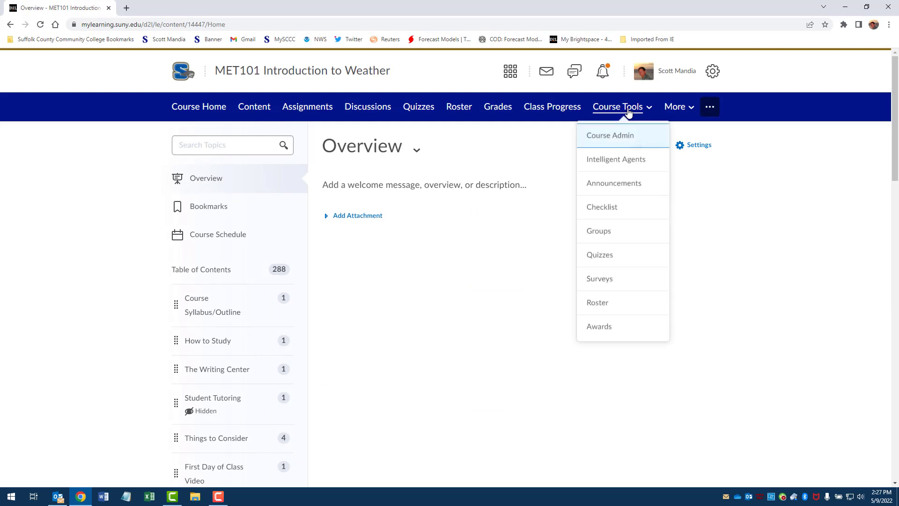
{"action": "left_click", "coordinate": [614, 141]}
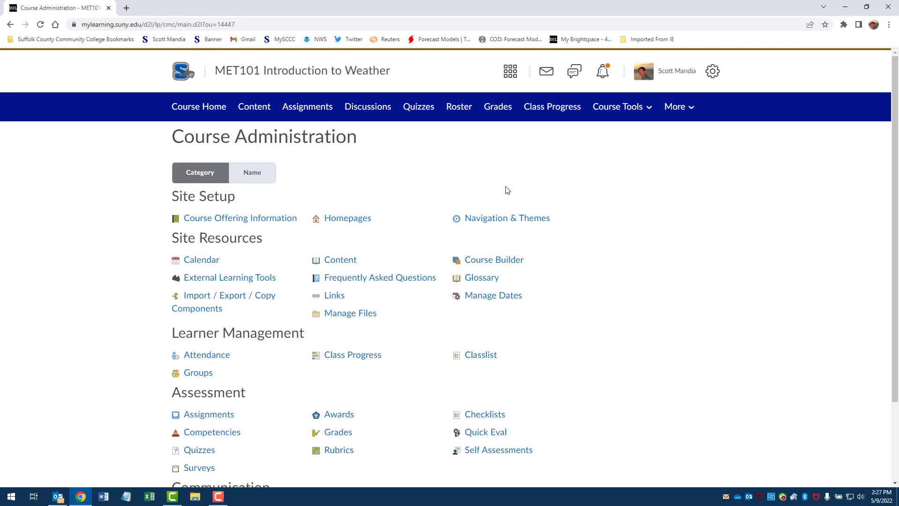
{"action": "left_click", "coordinate": [329, 223]}
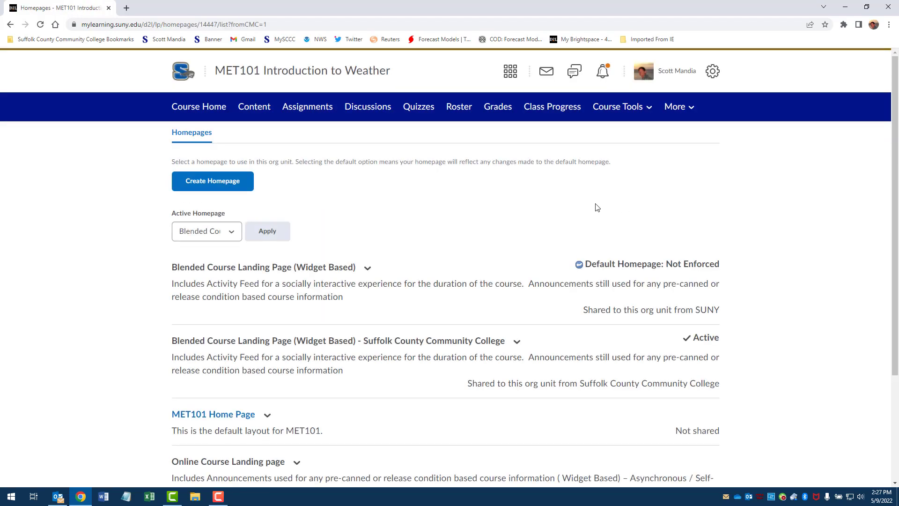
{"action": "scroll", "coordinate": [597, 208], "scroll_direction": "down", "scroll_amount": 2}
{"action": "scroll", "coordinate": [436, 189], "scroll_direction": "up", "scroll_amount": 2}
{"action": "left_click", "coordinate": [233, 187]}
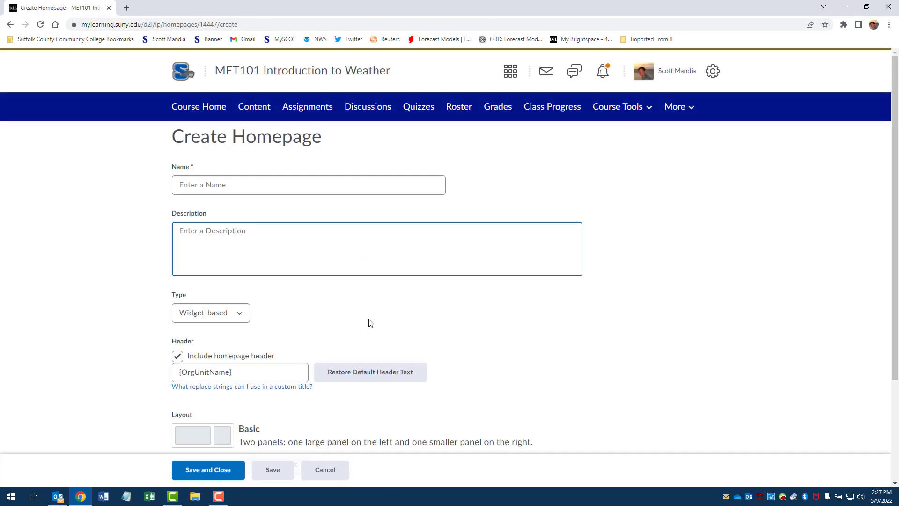
{"action": "scroll", "coordinate": [361, 325], "scroll_direction": "down", "scroll_amount": 2}
{"action": "scroll", "coordinate": [357, 330], "scroll_direction": "down", "scroll_amount": 1}
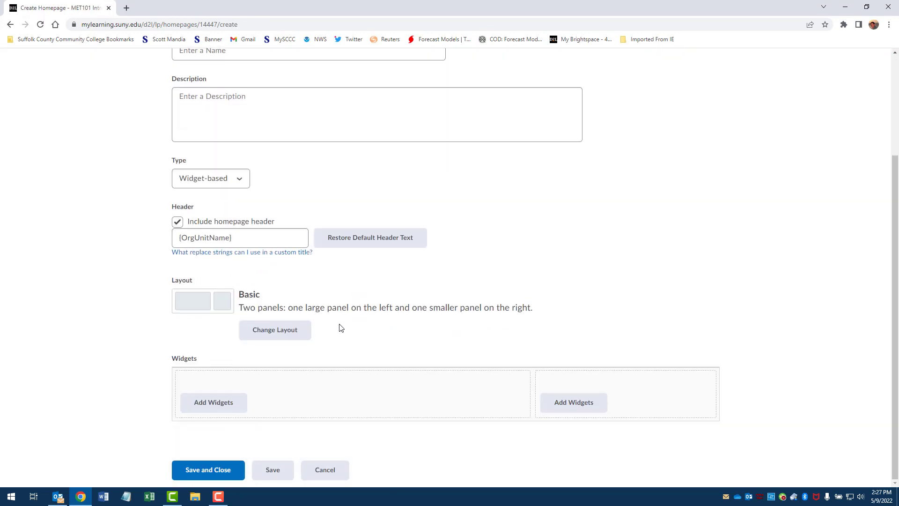
{"action": "left_click", "coordinate": [342, 468]}
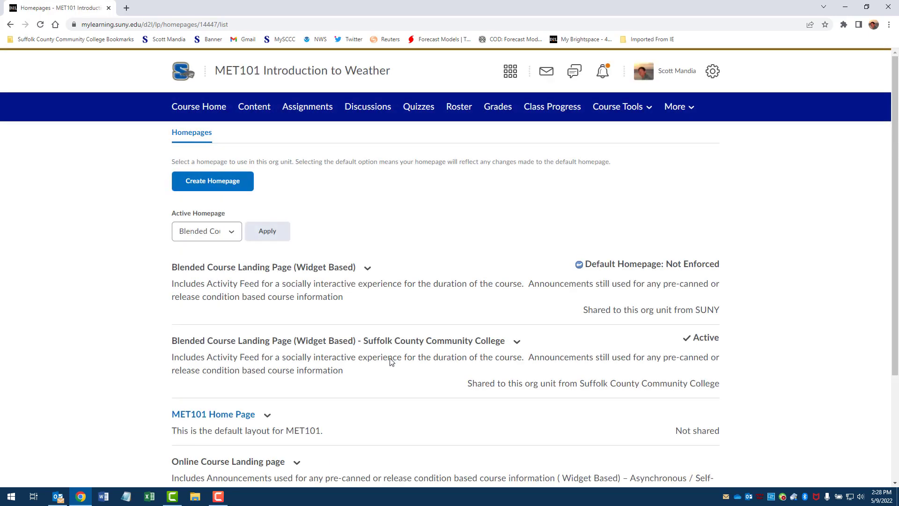
Open MET101 Home Page for editing, review its layout and widgets, and save and close it
{"action": "scroll", "coordinate": [355, 344], "scroll_direction": "down", "scroll_amount": 3}
{"action": "left_click", "coordinate": [240, 276]}
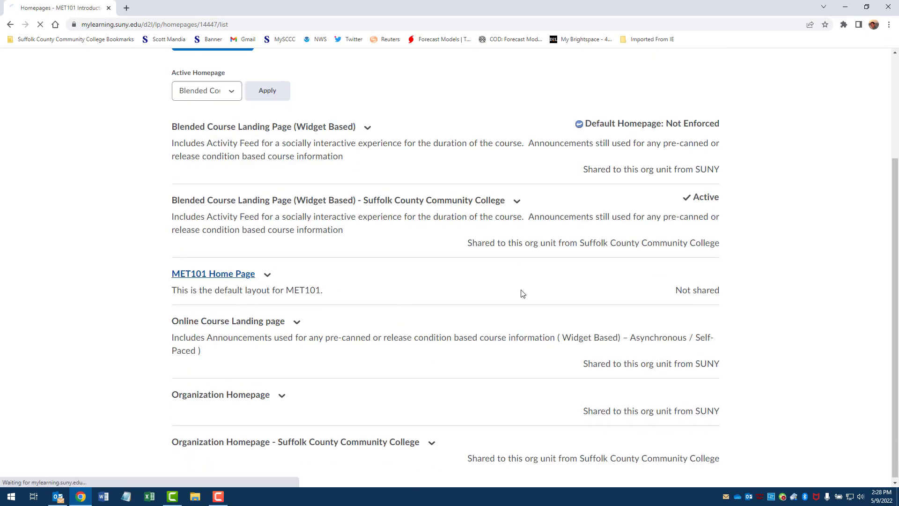
{"action": "scroll", "coordinate": [641, 256], "scroll_direction": "down", "scroll_amount": 8}
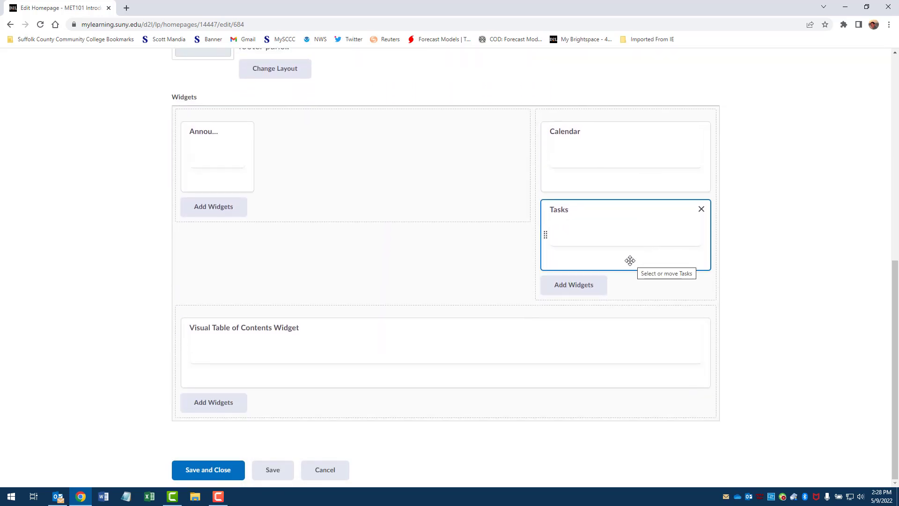
{"action": "scroll", "coordinate": [632, 257], "scroll_direction": "up", "scroll_amount": 3}
{"action": "scroll", "coordinate": [630, 260], "scroll_direction": "up", "scroll_amount": 6}
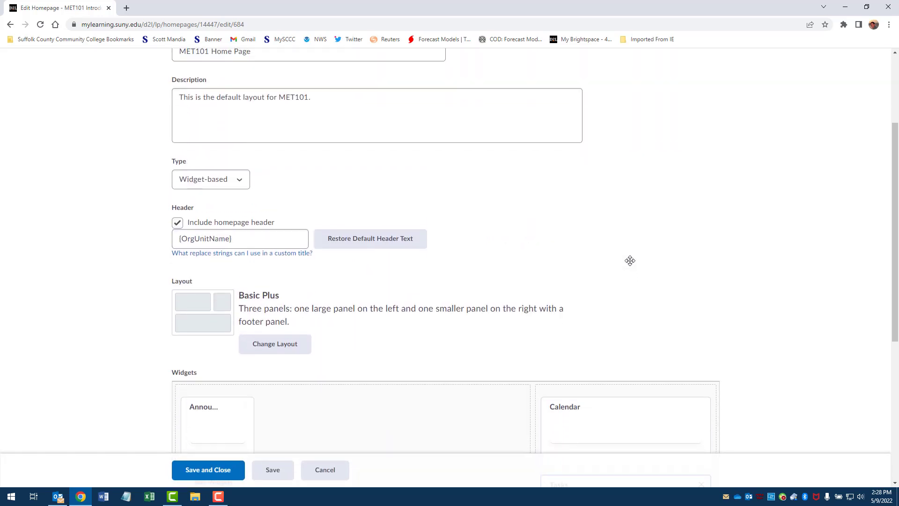
{"action": "scroll", "coordinate": [630, 260], "scroll_direction": "down", "scroll_amount": 8}
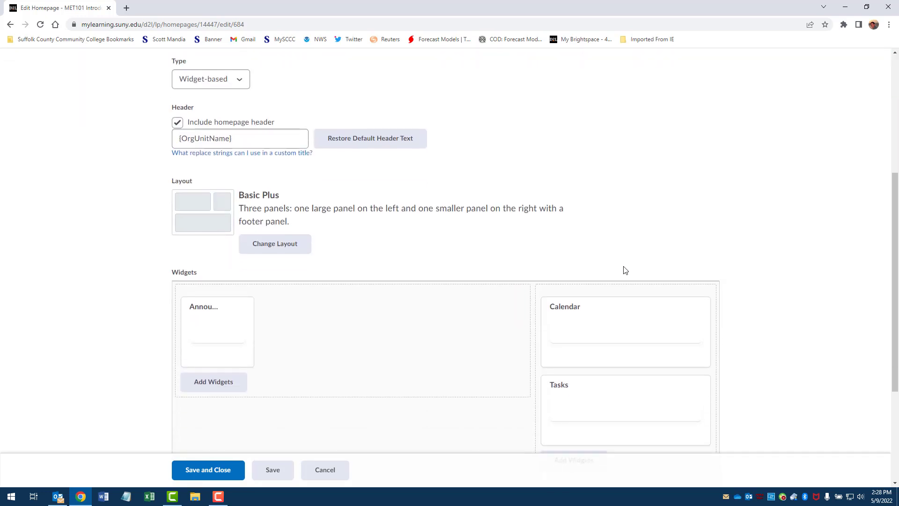
{"action": "scroll", "coordinate": [625, 270], "scroll_direction": "down", "scroll_amount": 1}
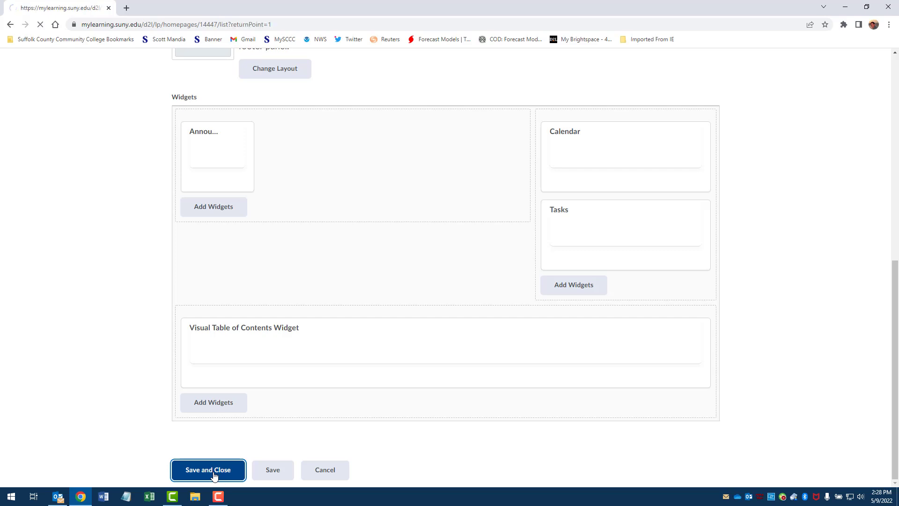
Set MET101 Home Page as the course's active homepage and apply the choice
{"action": "scroll", "coordinate": [494, 263], "scroll_direction": "down", "scroll_amount": 3}
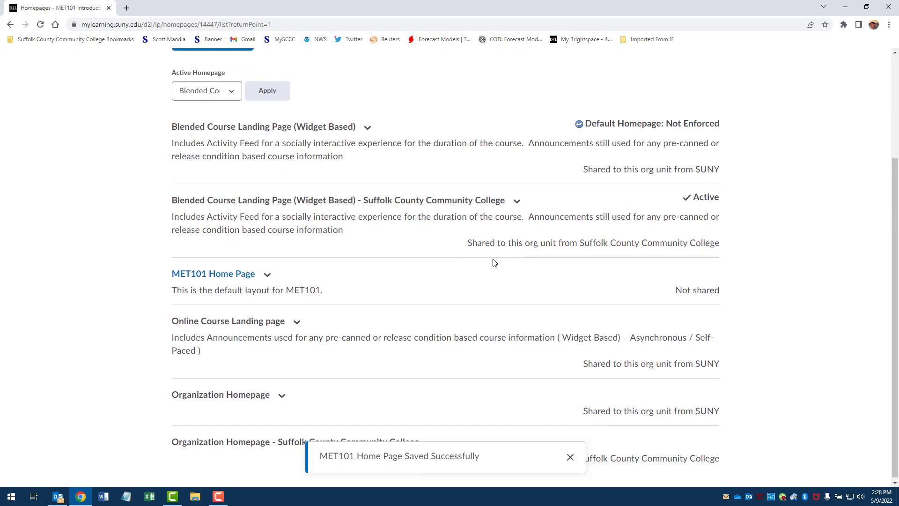
{"action": "left_click", "coordinate": [268, 277]}
{"action": "left_click", "coordinate": [415, 262]}
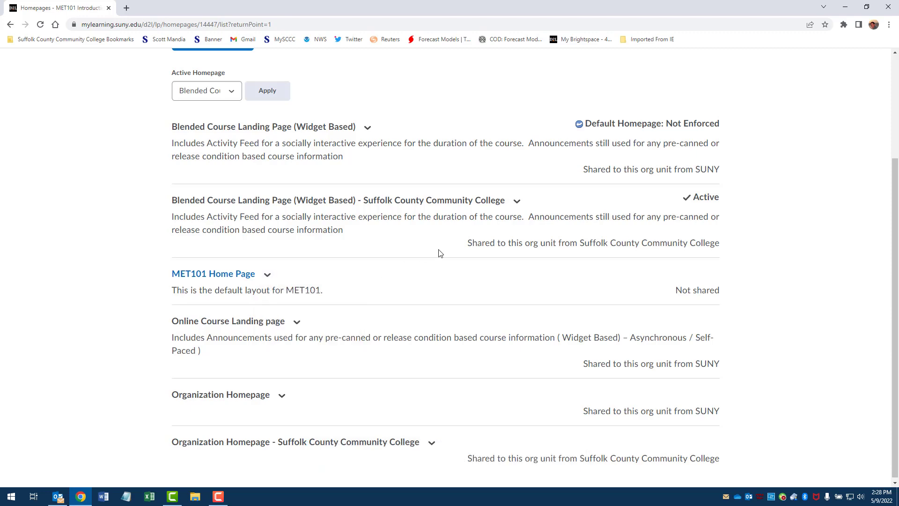
{"action": "scroll", "coordinate": [440, 253], "scroll_direction": "up", "scroll_amount": 1}
{"action": "scroll", "coordinate": [440, 253], "scroll_direction": "up", "scroll_amount": 2}
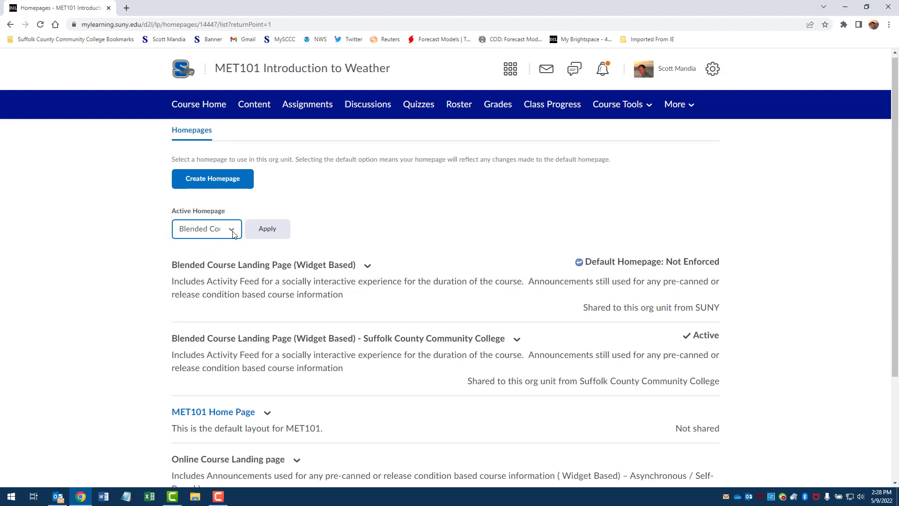
{"action": "left_click", "coordinate": [231, 231]}
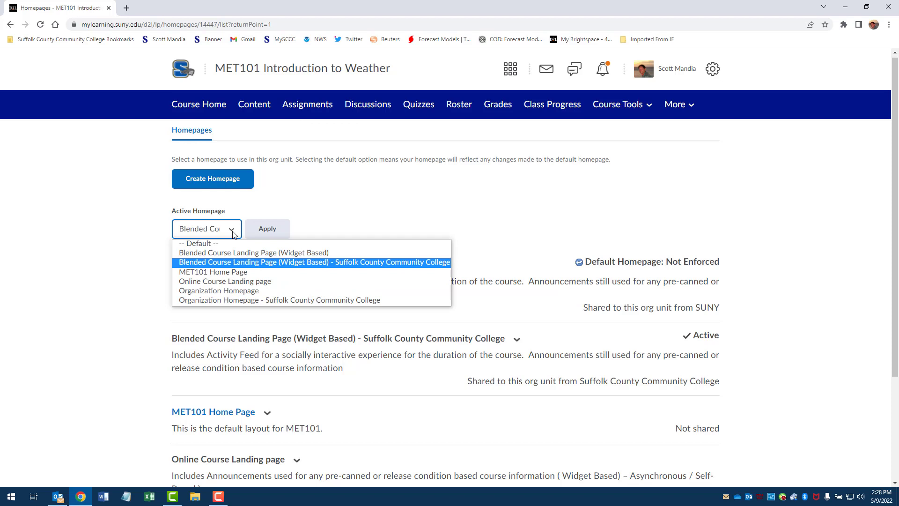
{"action": "left_click", "coordinate": [227, 275]}
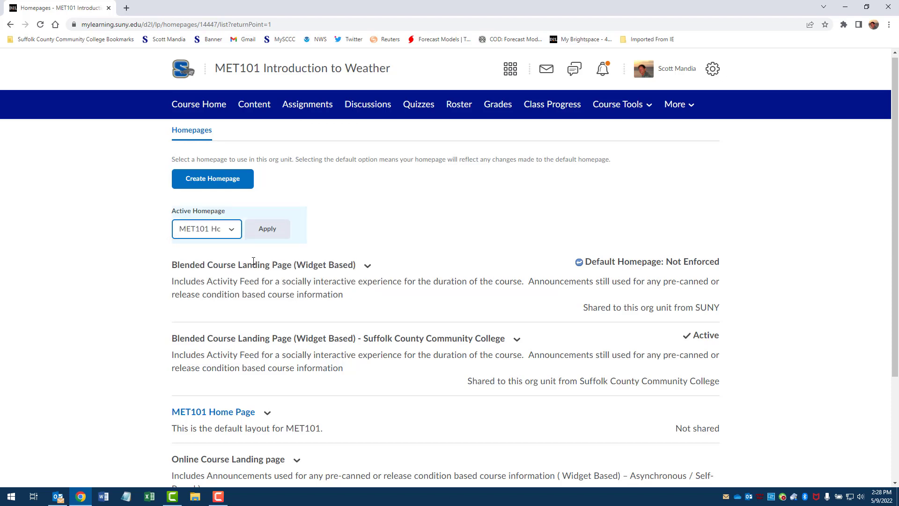
{"action": "left_click", "coordinate": [270, 234]}
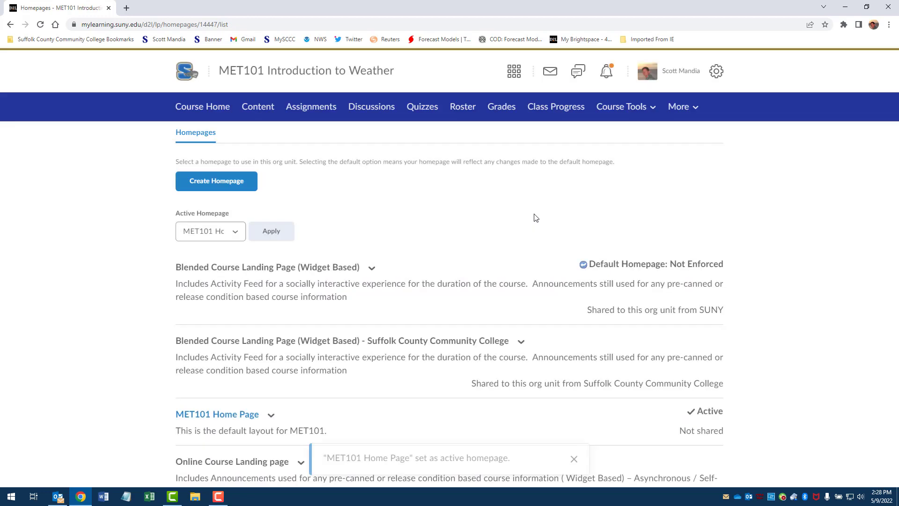
Review the course home page, including its Announcements, Calendar, Tasks and Visual Table of Contents widgets
{"action": "left_click", "coordinate": [199, 107]}
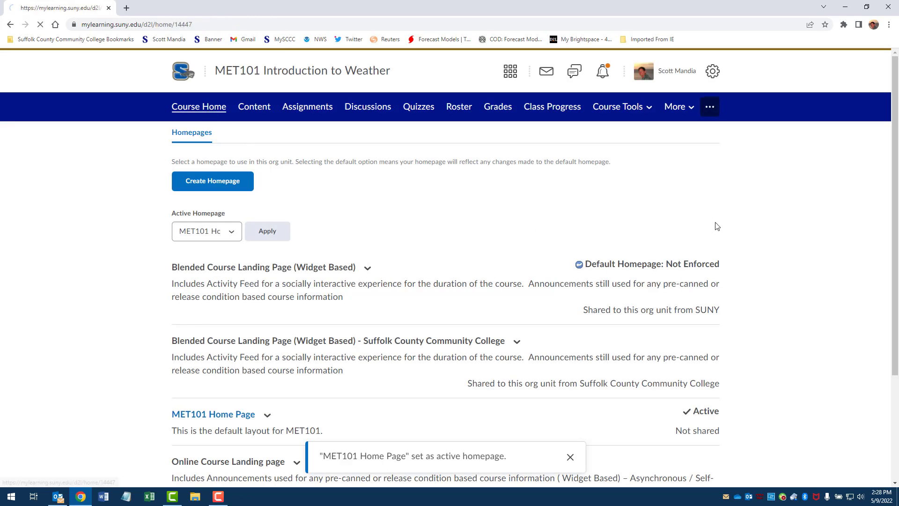
{"action": "scroll", "coordinate": [777, 227], "scroll_direction": "down", "scroll_amount": 3}
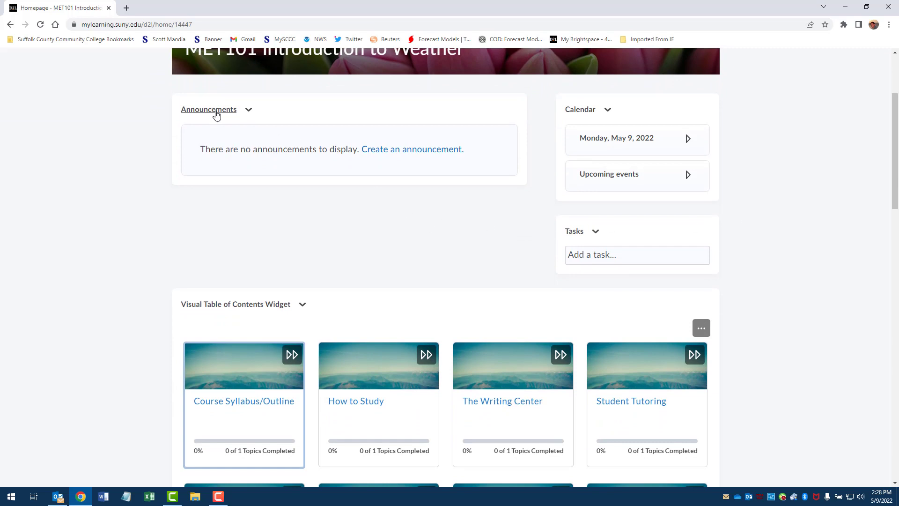
{"action": "scroll", "coordinate": [793, 181], "scroll_direction": "down", "scroll_amount": 5}
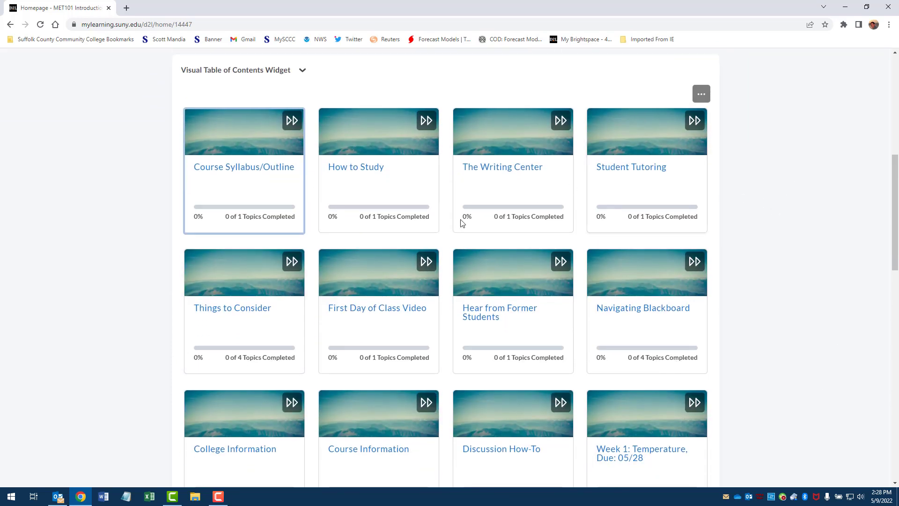
{"action": "scroll", "coordinate": [544, 269], "scroll_direction": "up", "scroll_amount": 8}
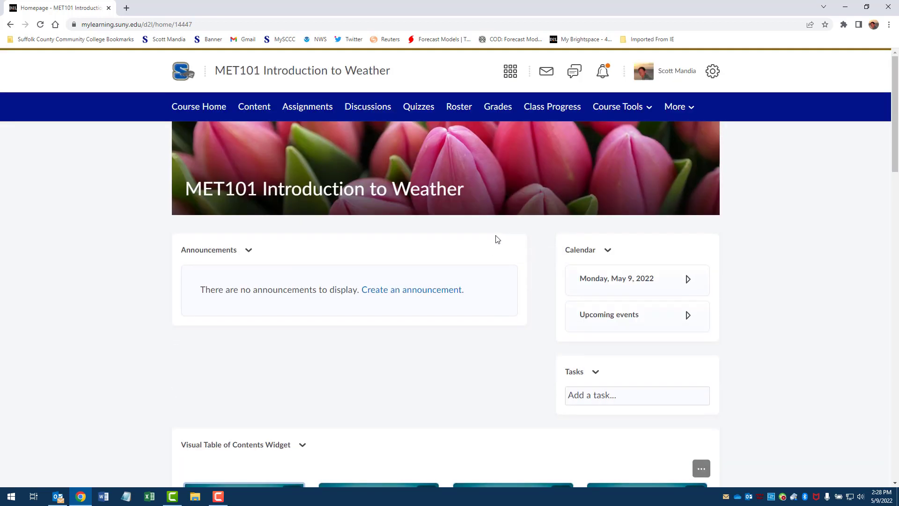
Open the Course Builder from Course Administration to view the MET101 course outline
{"action": "left_click", "coordinate": [649, 110]}
{"action": "left_click", "coordinate": [611, 138]}
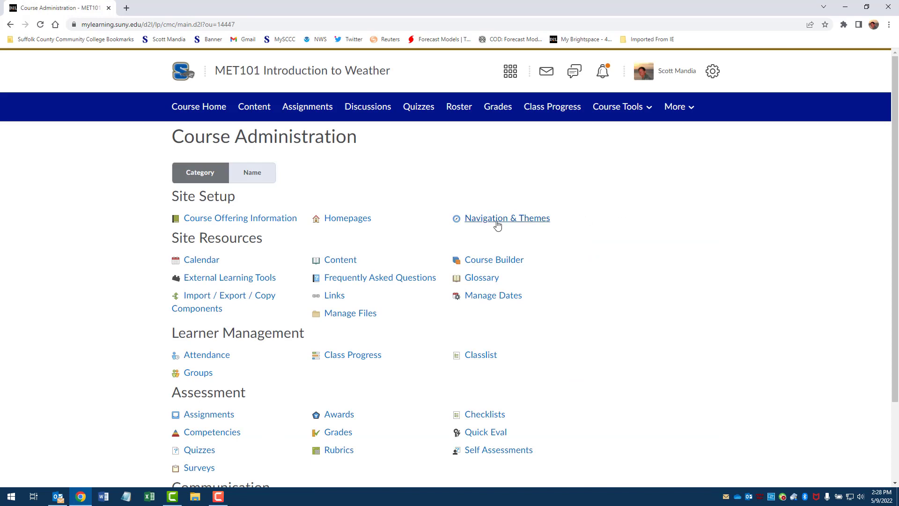
{"action": "left_click", "coordinate": [511, 264]}
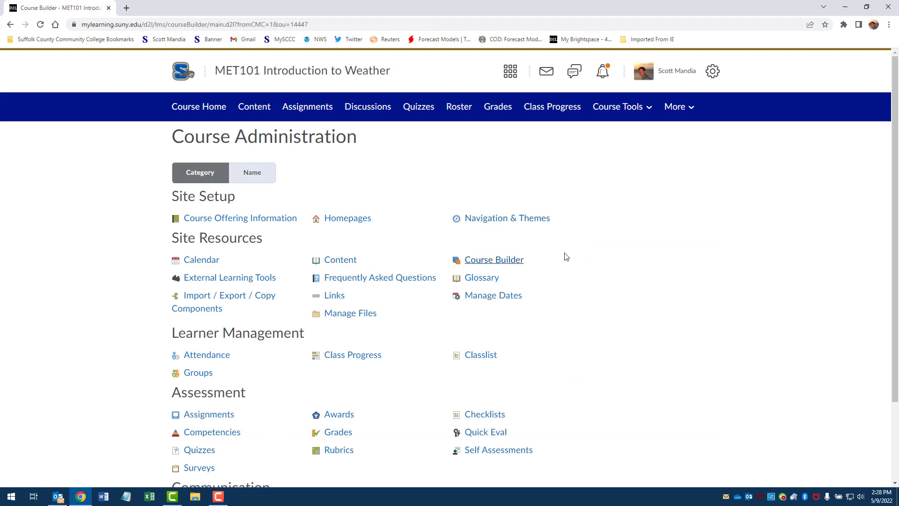
{"action": "scroll", "coordinate": [566, 253], "scroll_direction": "down", "scroll_amount": 1}
{"action": "scroll", "coordinate": [565, 250], "scroll_direction": "up", "scroll_amount": 1}
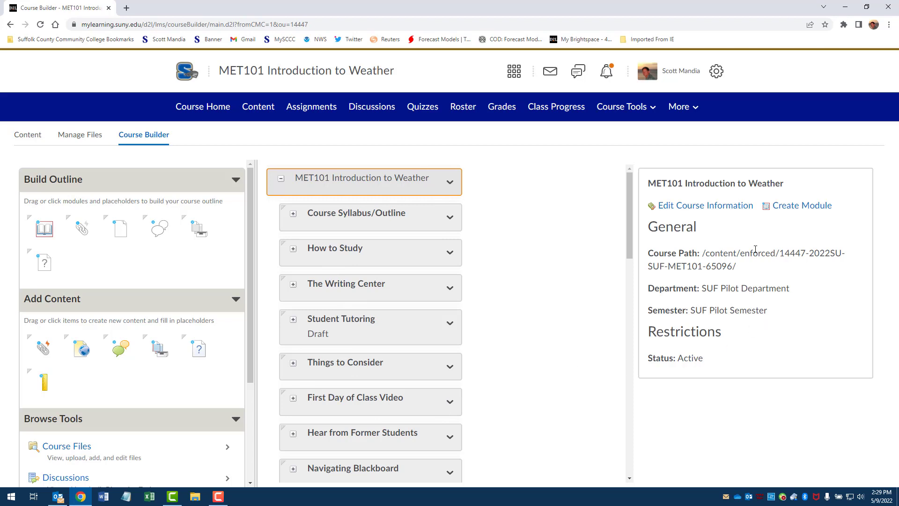
Examine the details and publication status of individual modules and look through the MET101 course outline
{"action": "left_click", "coordinate": [327, 225]}
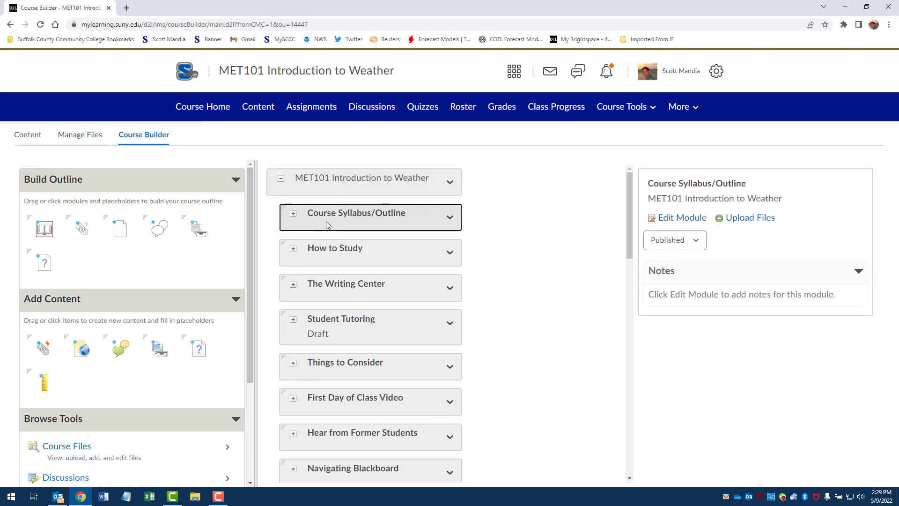
{"action": "left_click", "coordinate": [332, 258]}
{"action": "left_click", "coordinate": [374, 299]}
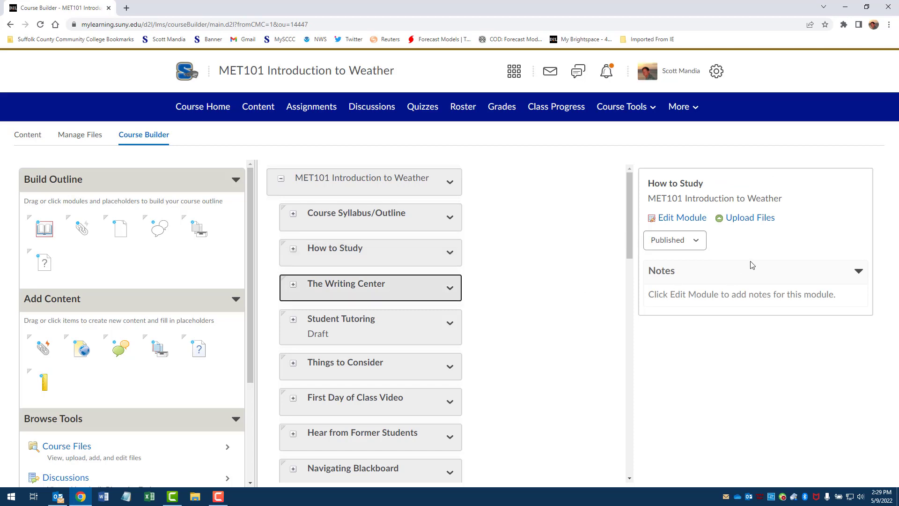
{"action": "left_click", "coordinate": [346, 339]}
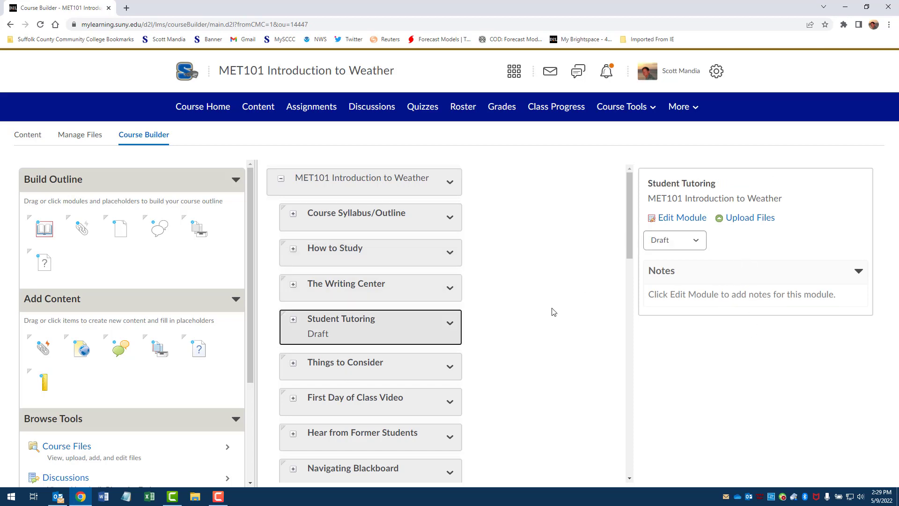
{"action": "left_click", "coordinate": [392, 189]}
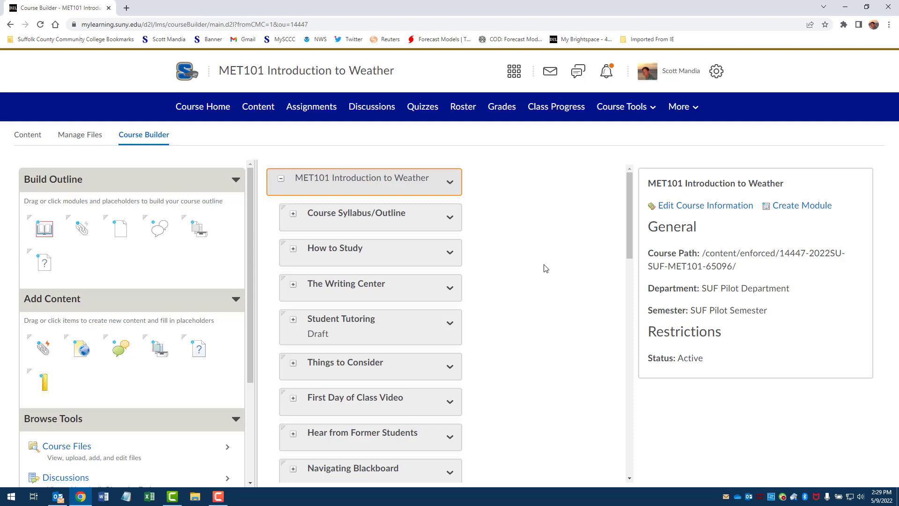
{"action": "scroll", "coordinate": [538, 305], "scroll_direction": "down", "scroll_amount": 15}
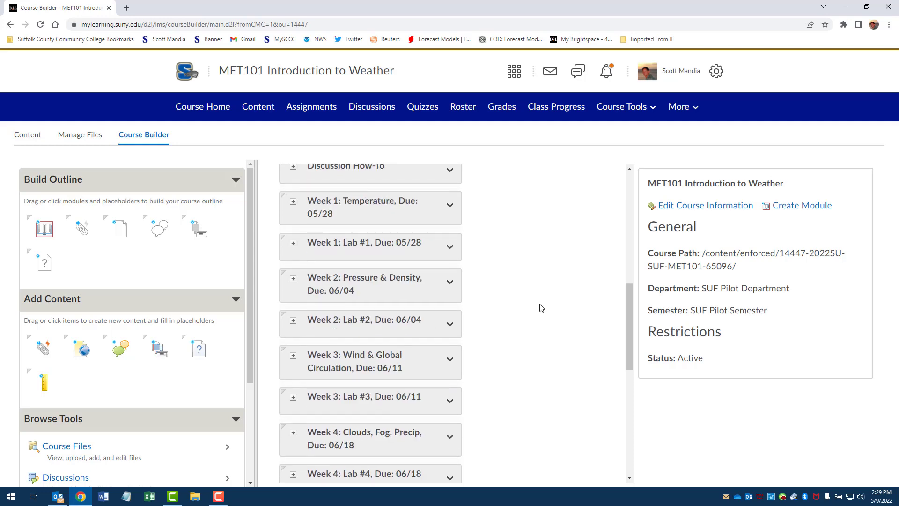
{"action": "scroll", "coordinate": [544, 309], "scroll_direction": "up", "scroll_amount": 15}
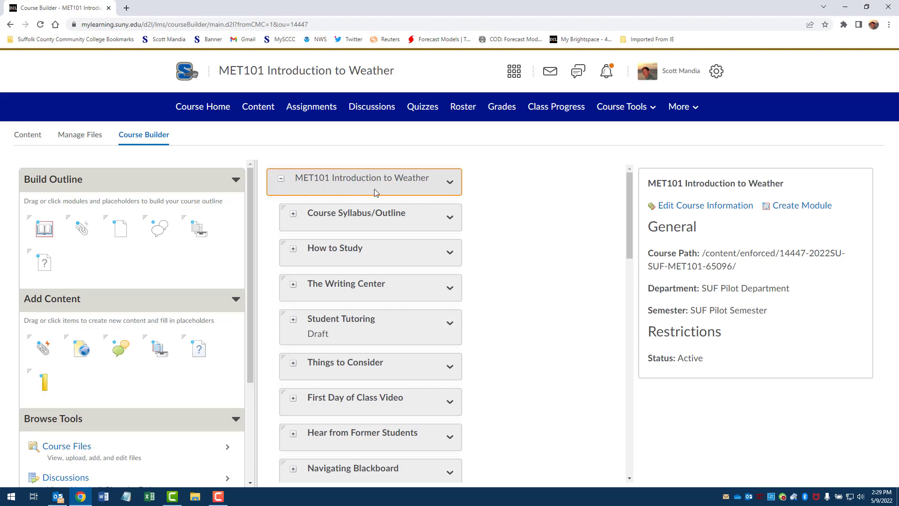
Create a module named "Welcome to the Course" in the MET101 outline with the note "Info for students for getting started."
{"action": "scroll", "coordinate": [557, 235], "scroll_direction": "down", "scroll_amount": 1}
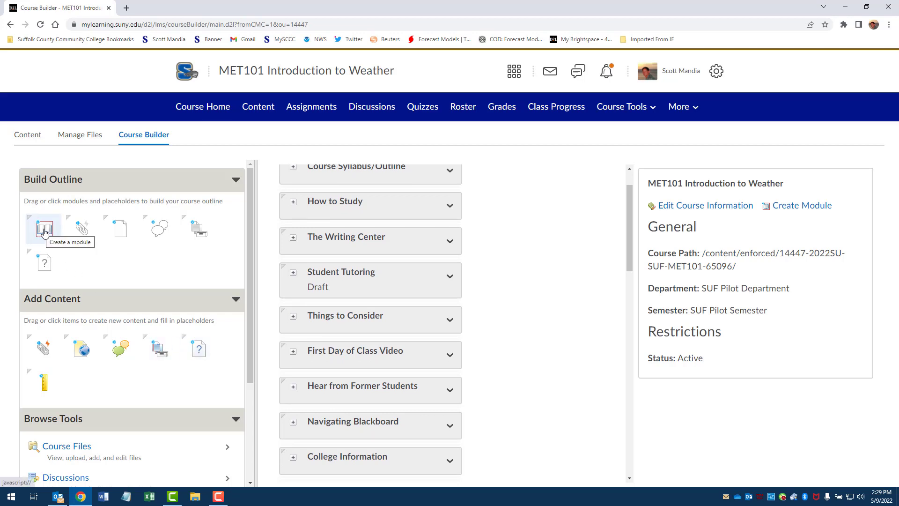
{"action": "left_click_drag", "start_coordinate": [44, 233], "coordinate": [389, 203]}
{"action": "left_click", "coordinate": [327, 168]}
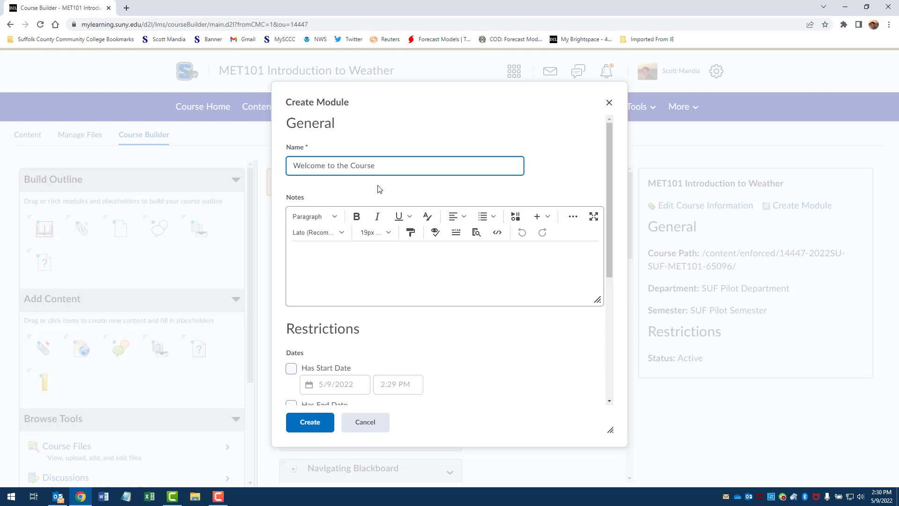
{"action": "left_click", "coordinate": [318, 266]}
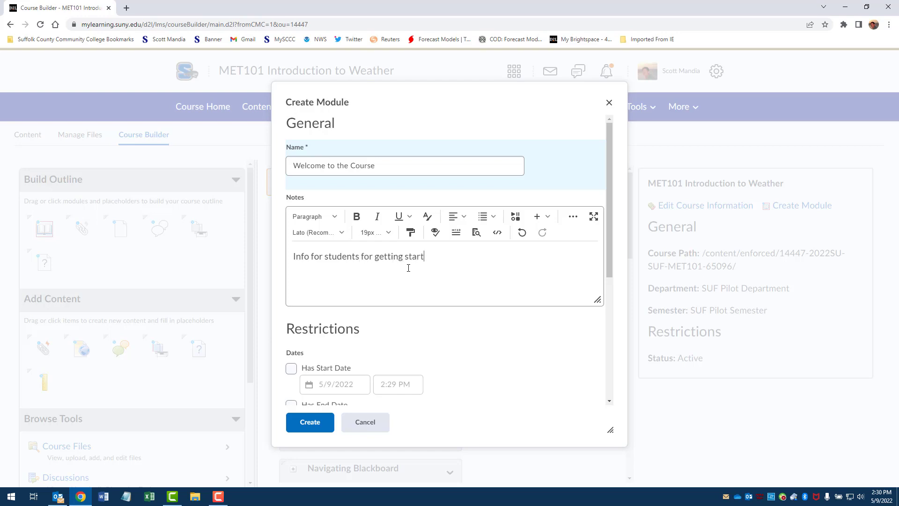
{"action": "scroll", "coordinate": [397, 267], "scroll_direction": "down", "scroll_amount": 3}
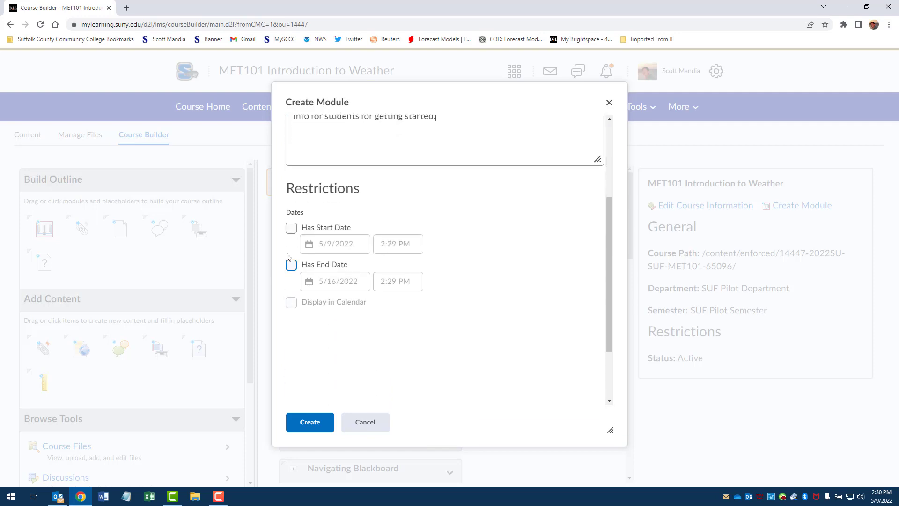
{"action": "scroll", "coordinate": [346, 323], "scroll_direction": "down", "scroll_amount": 2}
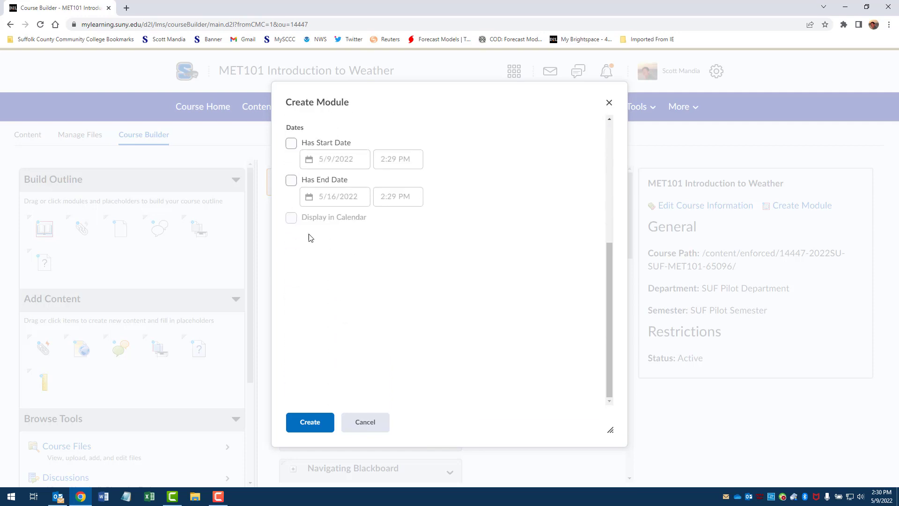
{"action": "left_click", "coordinate": [310, 424]}
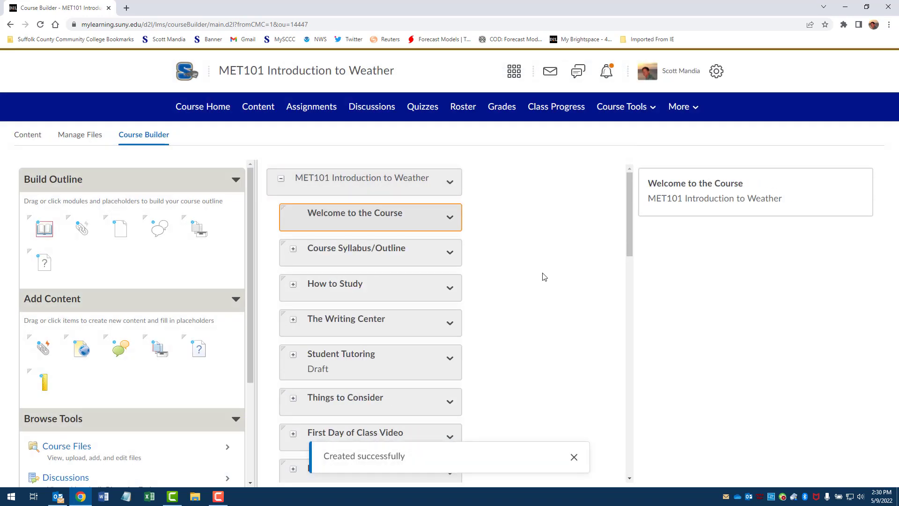
{"action": "left_click", "coordinate": [574, 457]}
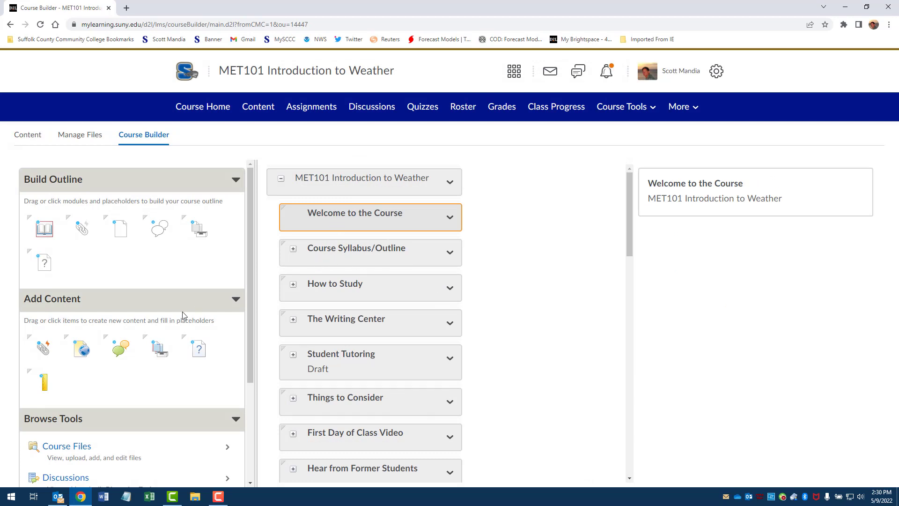
Nest Course Syllabus/Outline and Things to Consider inside Welcome to the Course, with Course Syllabus/Outline first
{"action": "left_click_drag", "start_coordinate": [321, 255], "coordinate": [345, 226]}
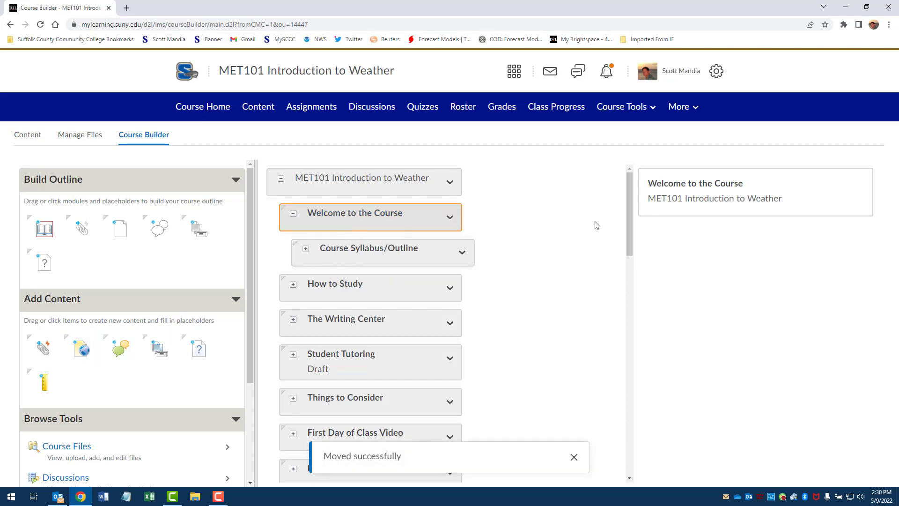
{"action": "scroll", "coordinate": [594, 224], "scroll_direction": "down", "scroll_amount": 1}
{"action": "scroll", "coordinate": [587, 226], "scroll_direction": "up", "scroll_amount": 1}
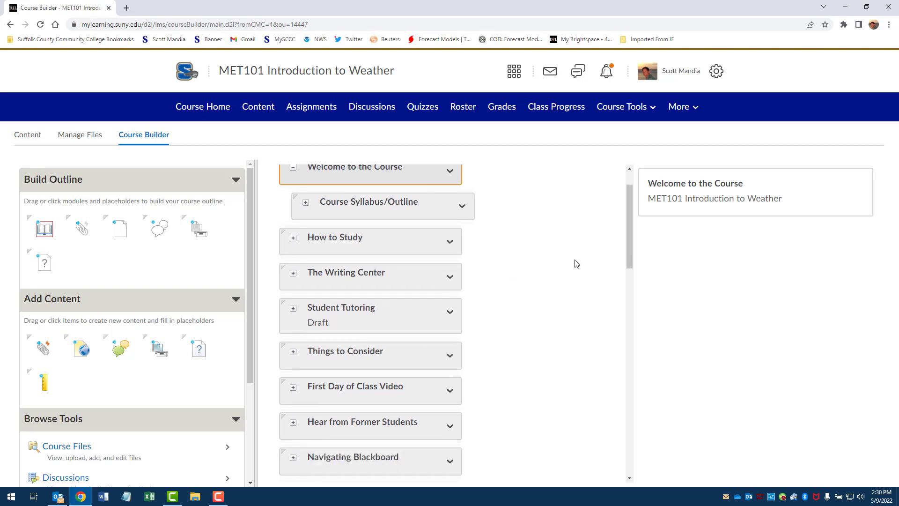
{"action": "scroll", "coordinate": [574, 260], "scroll_direction": "up", "scroll_amount": 1}
{"action": "left_click_drag", "start_coordinate": [368, 408], "coordinate": [381, 252]}
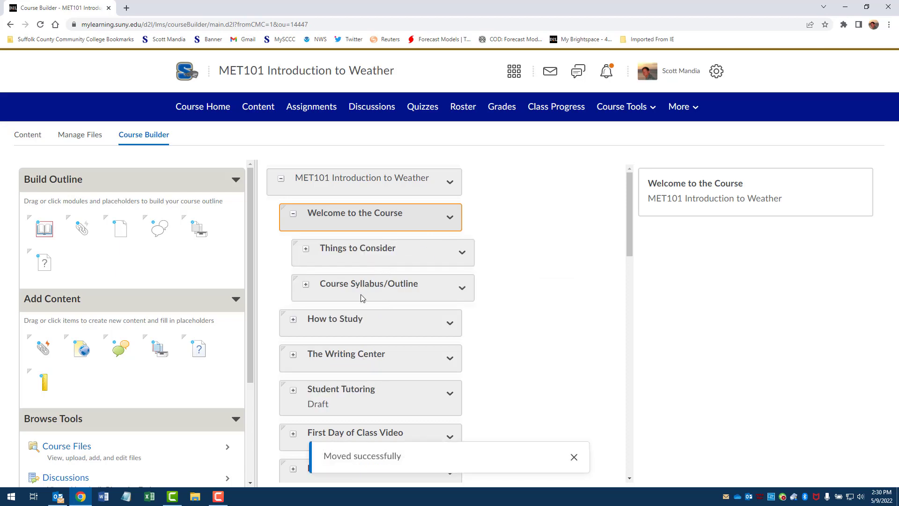
{"action": "left_click_drag", "start_coordinate": [361, 296], "coordinate": [360, 240]}
Move First Day of Class Video into Welcome to the Course as its first item and collapse Course Syllabus/Outline
{"action": "scroll", "coordinate": [534, 251], "scroll_direction": "down", "scroll_amount": 1}
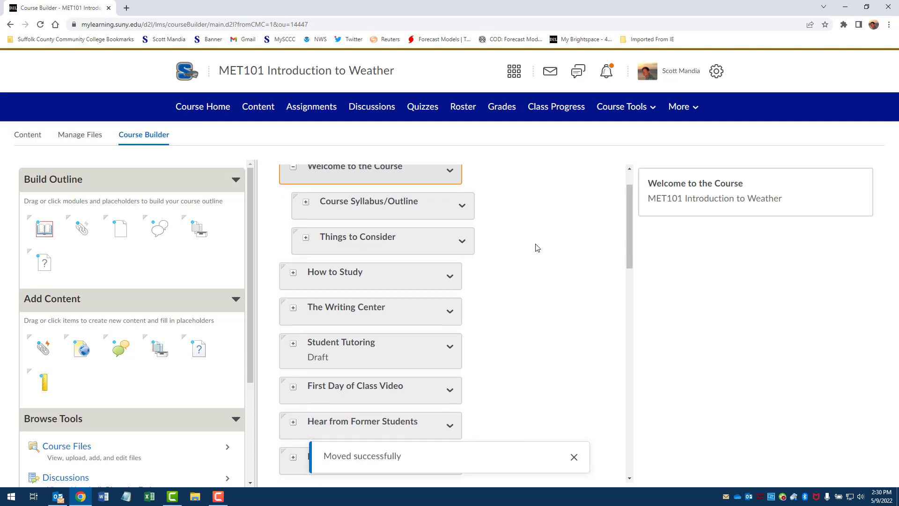
{"action": "scroll", "coordinate": [537, 241], "scroll_direction": "down", "scroll_amount": 2}
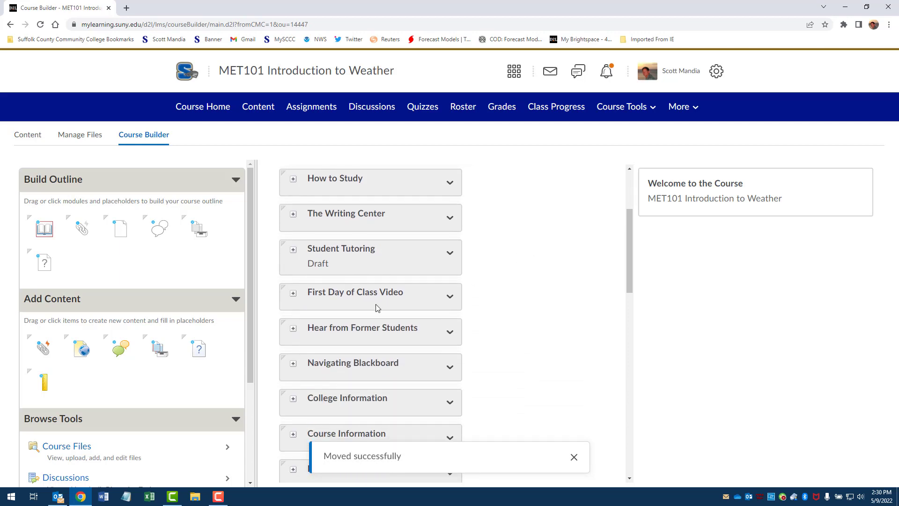
{"action": "scroll", "coordinate": [365, 394], "scroll_direction": "up", "scroll_amount": 2}
{"action": "left_click_drag", "start_coordinate": [360, 392], "coordinate": [303, 198]}
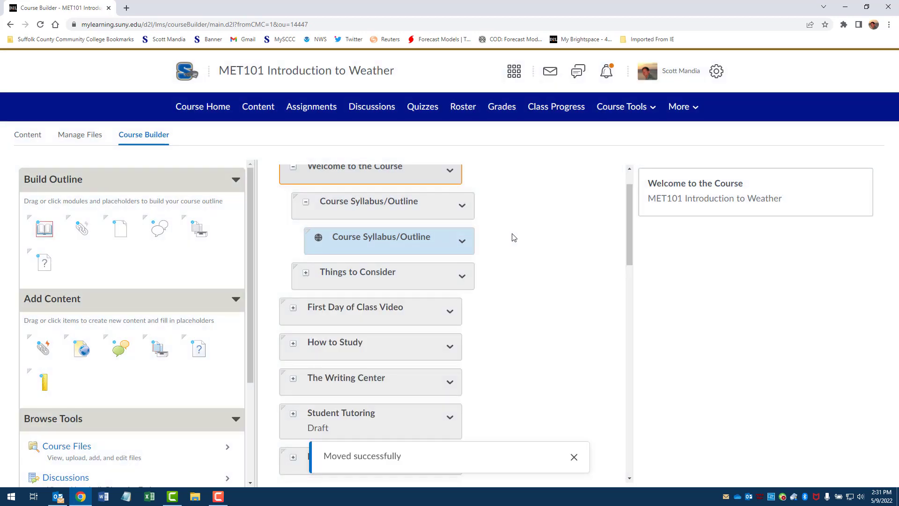
{"action": "left_click_drag", "start_coordinate": [335, 316], "coordinate": [345, 197]}
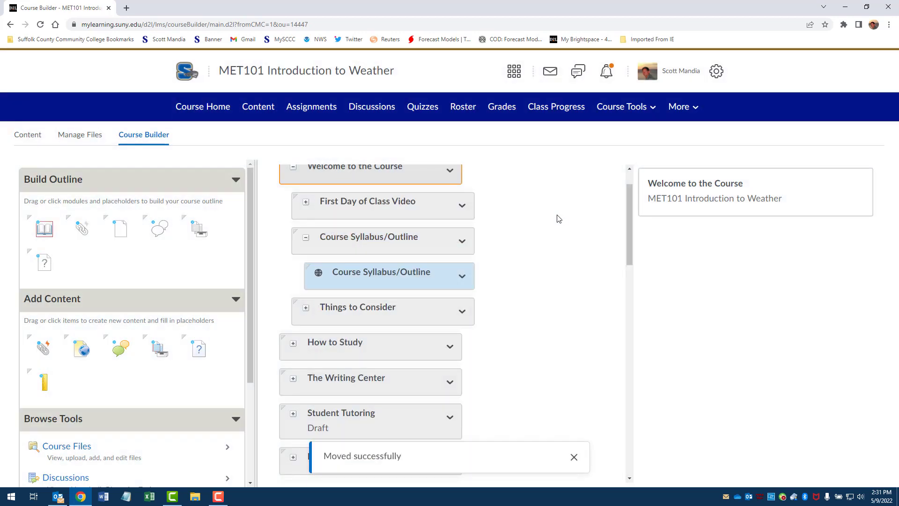
{"action": "scroll", "coordinate": [550, 214], "scroll_direction": "down", "scroll_amount": 1}
{"action": "scroll", "coordinate": [550, 214], "scroll_direction": "up", "scroll_amount": 2}
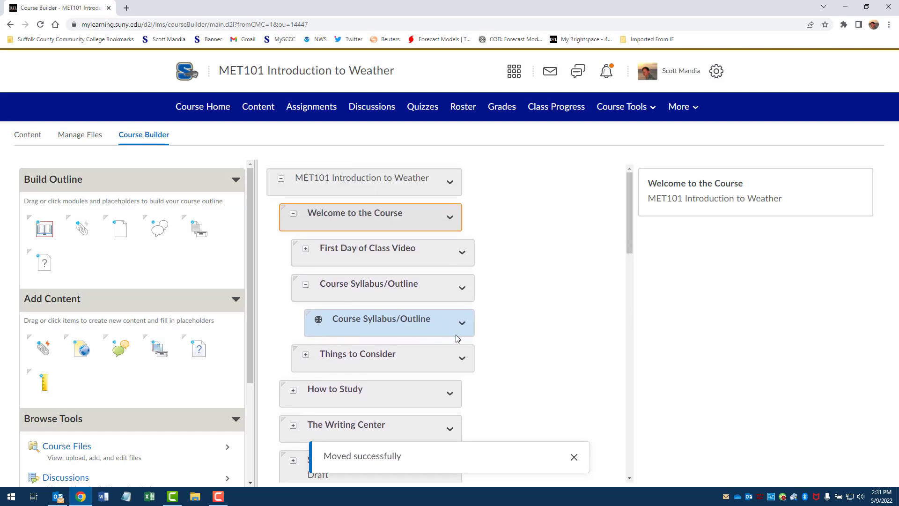
{"action": "left_click", "coordinate": [305, 284]}
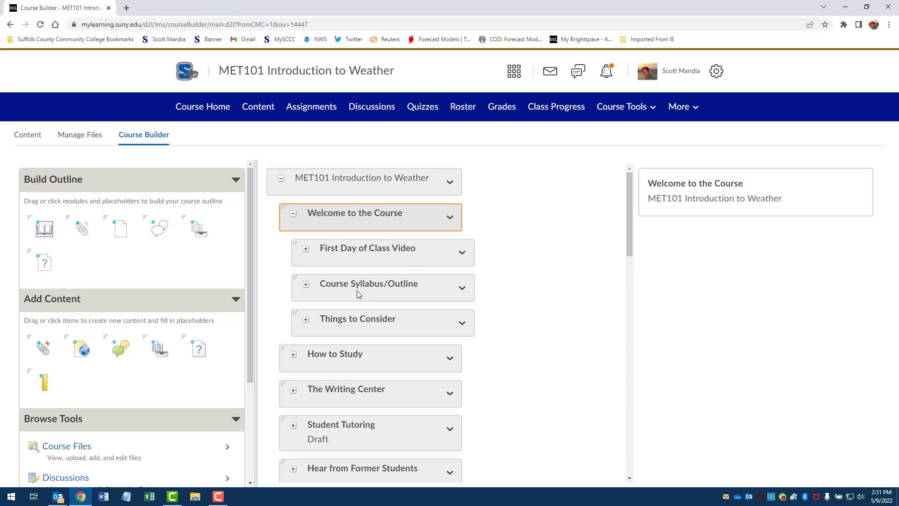
Move Hear from Former Students into Welcome to the Course, directly below Things to Consider
{"action": "scroll", "coordinate": [567, 278], "scroll_direction": "down", "scroll_amount": 1}
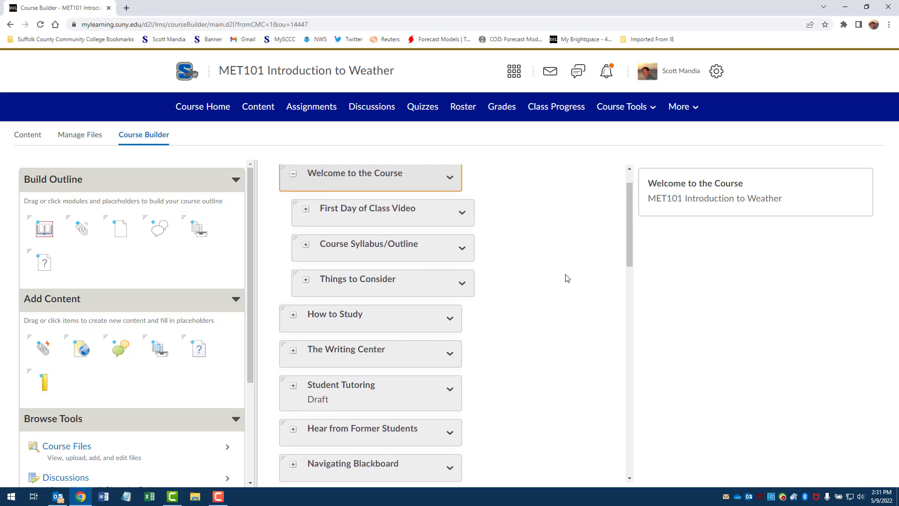
{"action": "scroll", "coordinate": [568, 279], "scroll_direction": "down", "scroll_amount": 3}
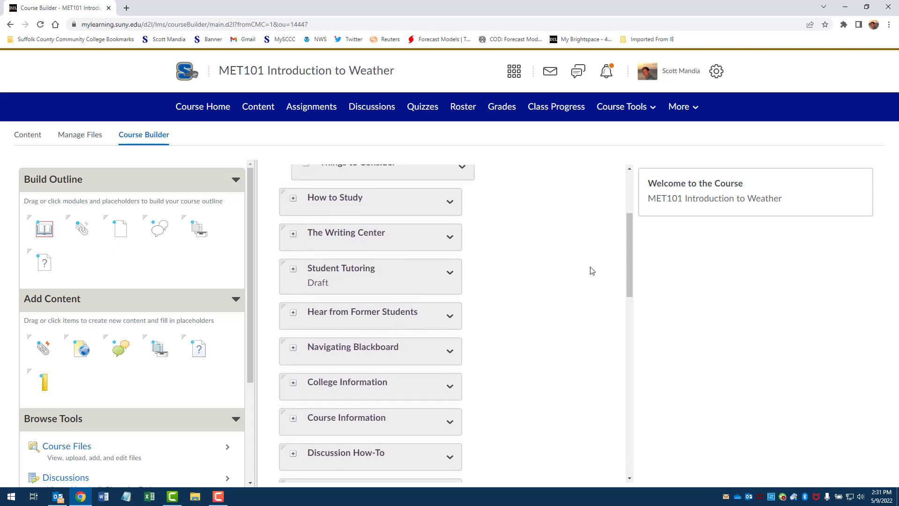
{"action": "scroll", "coordinate": [425, 415], "scroll_direction": "up", "scroll_amount": 3}
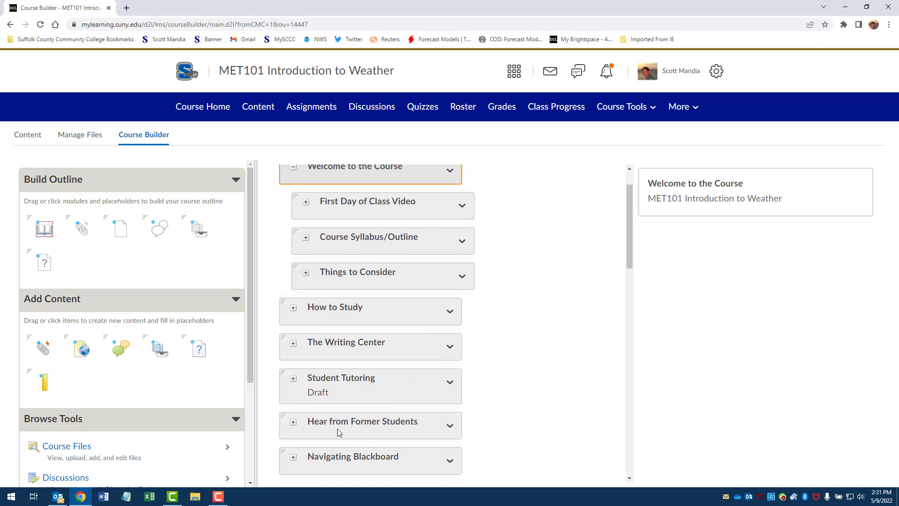
{"action": "left_click_drag", "start_coordinate": [341, 432], "coordinate": [329, 295]}
Move the Course Information and College Information modules up to just above How to Study, with College Information first
{"action": "scroll", "coordinate": [565, 292], "scroll_direction": "down", "scroll_amount": 5}
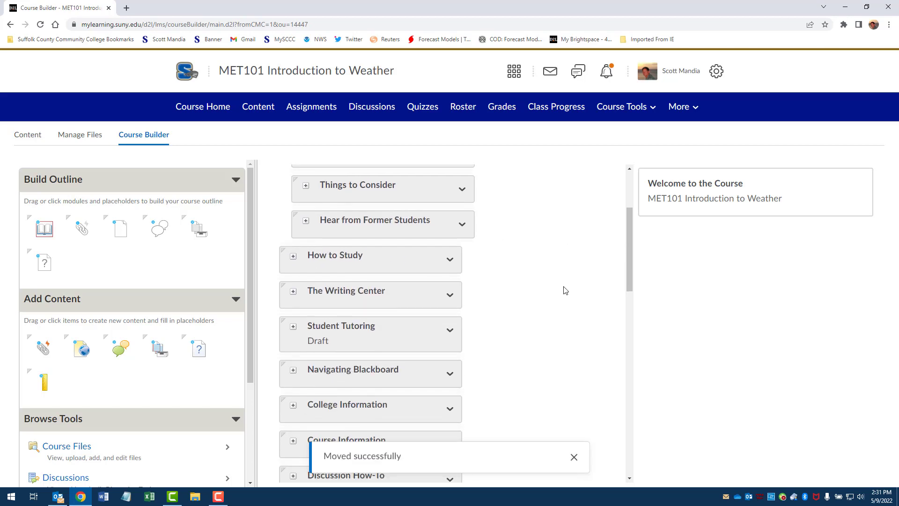
{"action": "scroll", "coordinate": [539, 294], "scroll_direction": "up", "scroll_amount": 3}
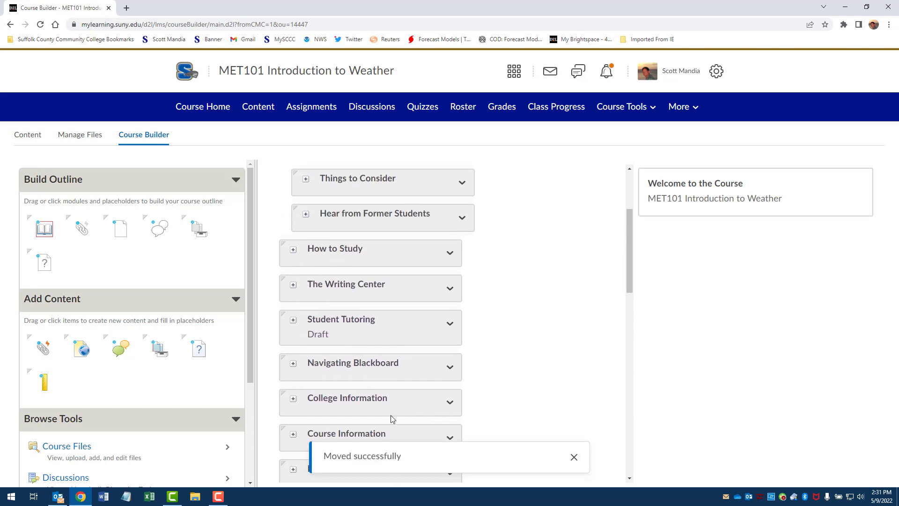
{"action": "scroll", "coordinate": [510, 339], "scroll_direction": "down", "scroll_amount": 5}
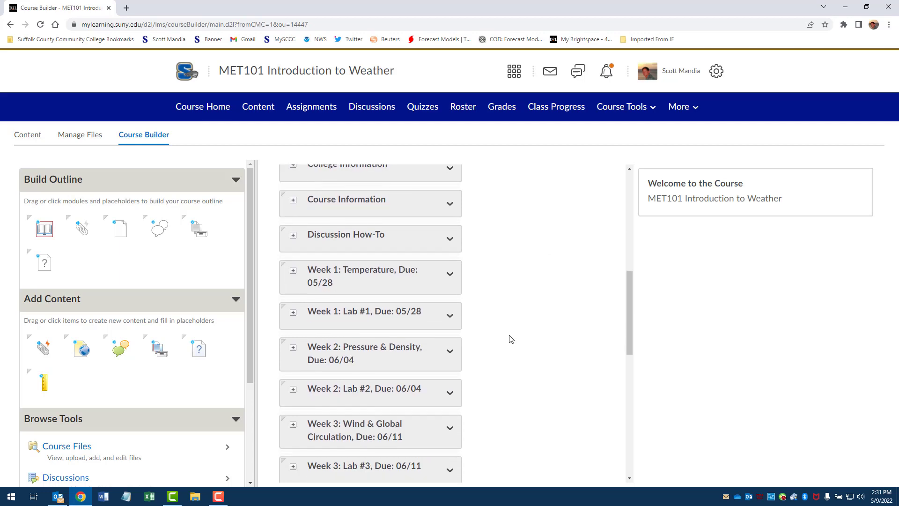
{"action": "scroll", "coordinate": [512, 338], "scroll_direction": "up", "scroll_amount": 5}
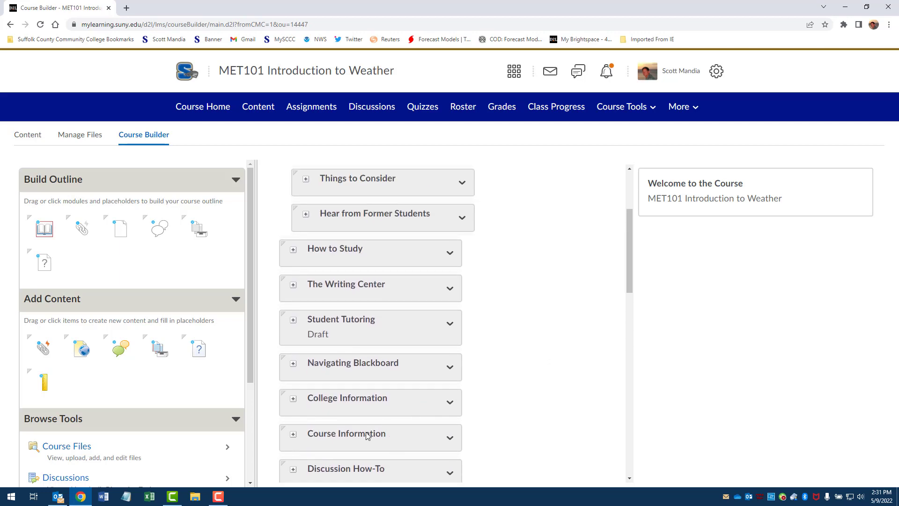
{"action": "left_click_drag", "start_coordinate": [362, 444], "coordinate": [393, 205]}
{"action": "left_click_drag", "start_coordinate": [390, 194], "coordinate": [391, 196]}
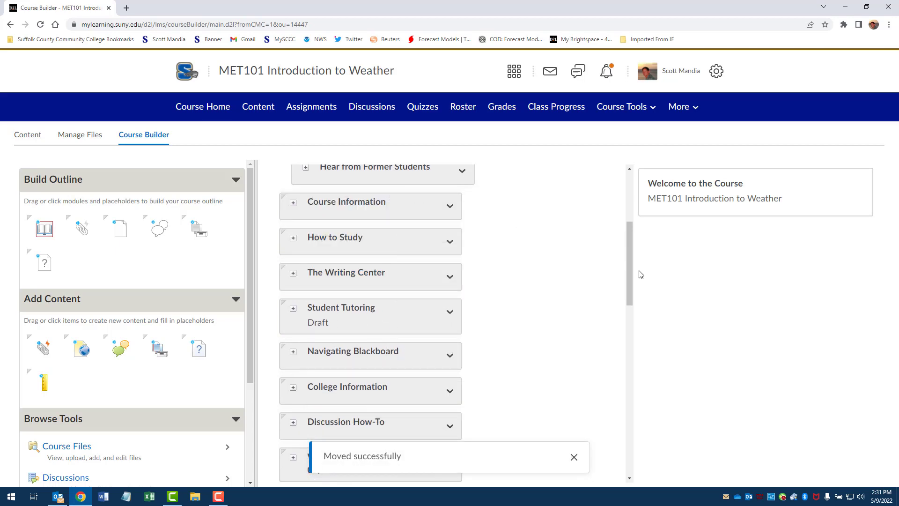
{"action": "scroll", "coordinate": [602, 285], "scroll_direction": "up", "scroll_amount": 5}
{"action": "scroll", "coordinate": [557, 294], "scroll_direction": "down", "scroll_amount": 2}
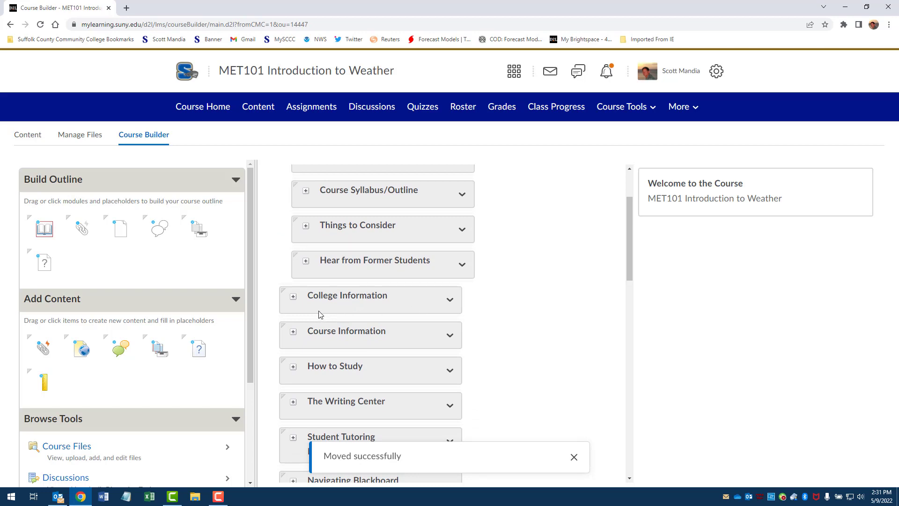
Nest Course Information and College Information in Welcome to the Course below Hear from Former Students, with Course Information first
{"action": "left_click_drag", "start_coordinate": [320, 314], "coordinate": [358, 294]}
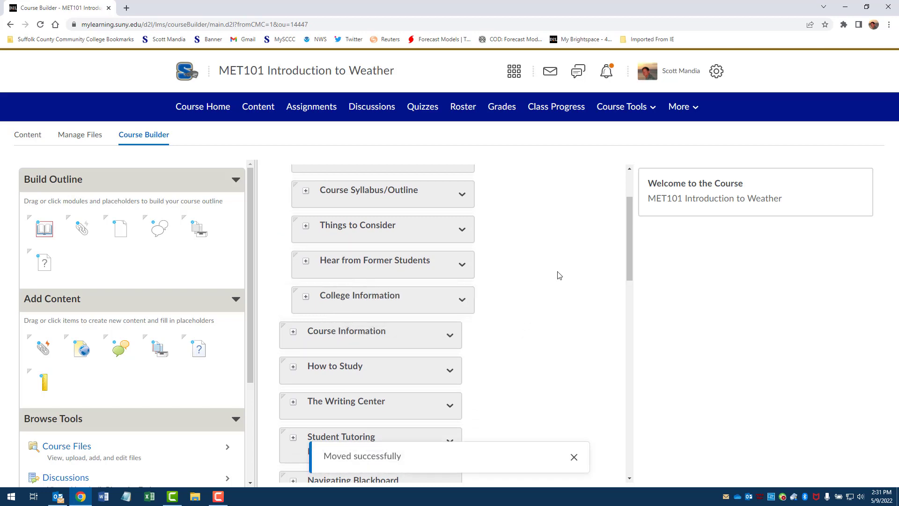
{"action": "left_click_drag", "start_coordinate": [344, 336], "coordinate": [370, 285]}
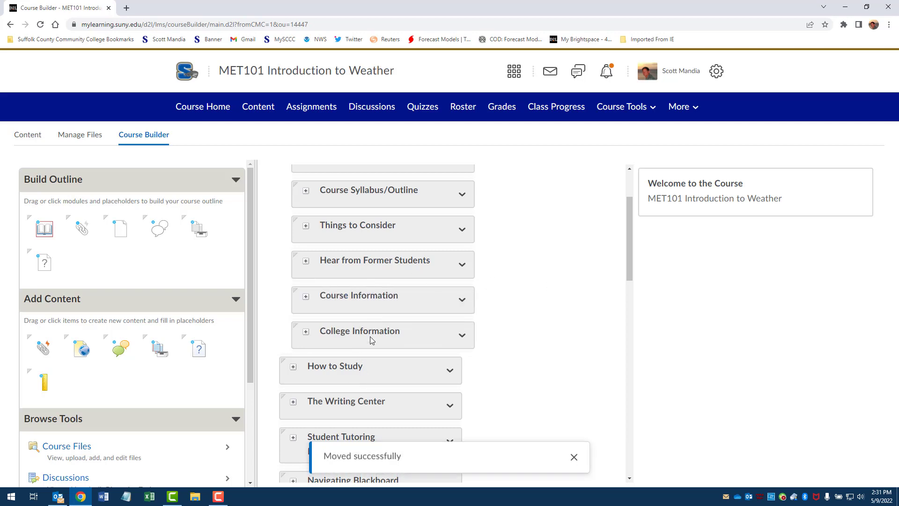
{"action": "scroll", "coordinate": [584, 275], "scroll_direction": "down", "scroll_amount": 2}
{"action": "scroll", "coordinate": [577, 260], "scroll_direction": "up", "scroll_amount": 4}
{"action": "scroll", "coordinate": [578, 260], "scroll_direction": "down", "scroll_amount": 1}
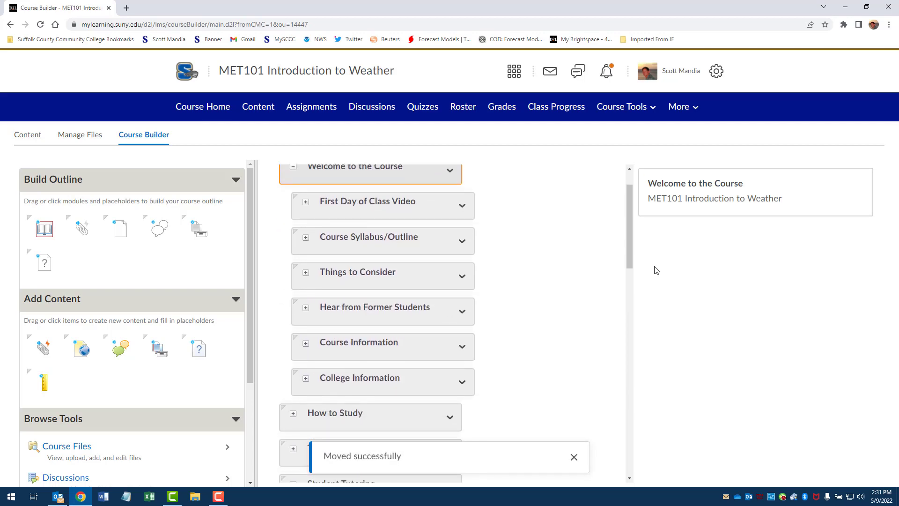
{"action": "scroll", "coordinate": [581, 278], "scroll_direction": "up", "scroll_amount": 1}
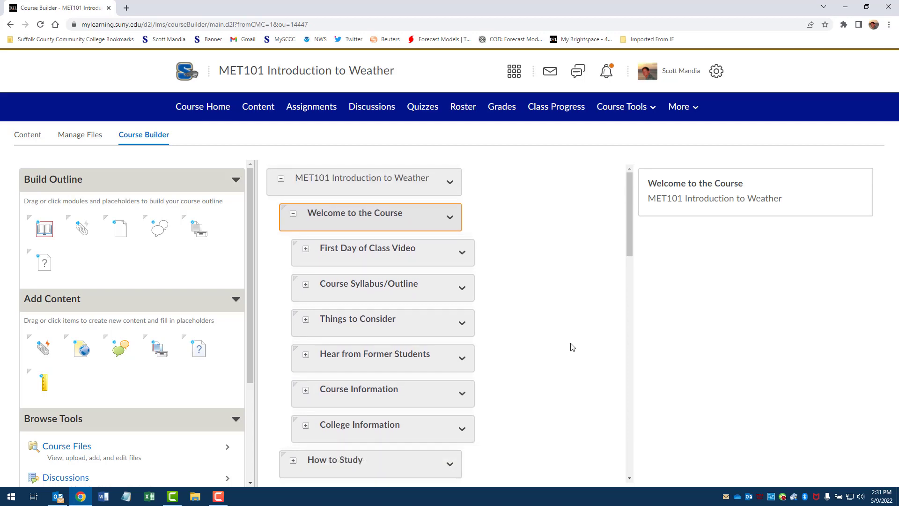
{"action": "scroll", "coordinate": [555, 286], "scroll_direction": "down", "scroll_amount": 5}
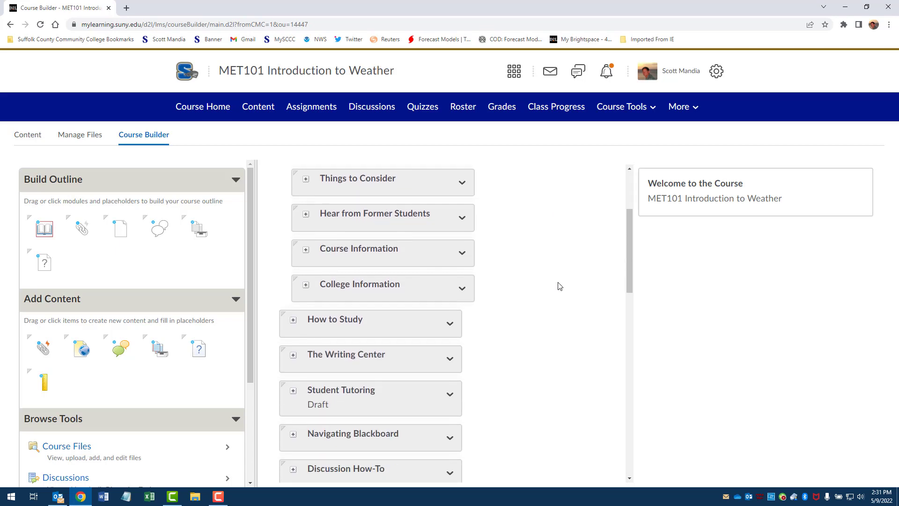
{"action": "scroll", "coordinate": [566, 281], "scroll_direction": "down", "scroll_amount": 2}
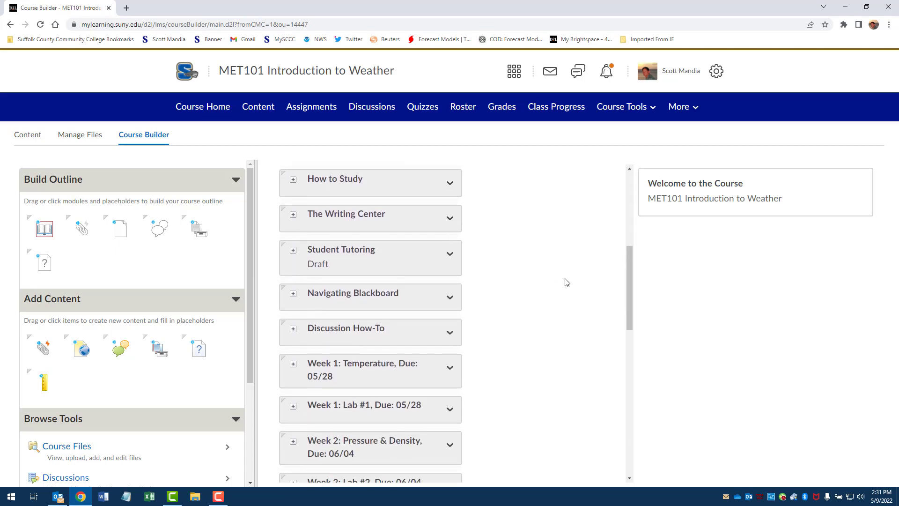
{"action": "scroll", "coordinate": [567, 282], "scroll_direction": "up", "scroll_amount": 7}
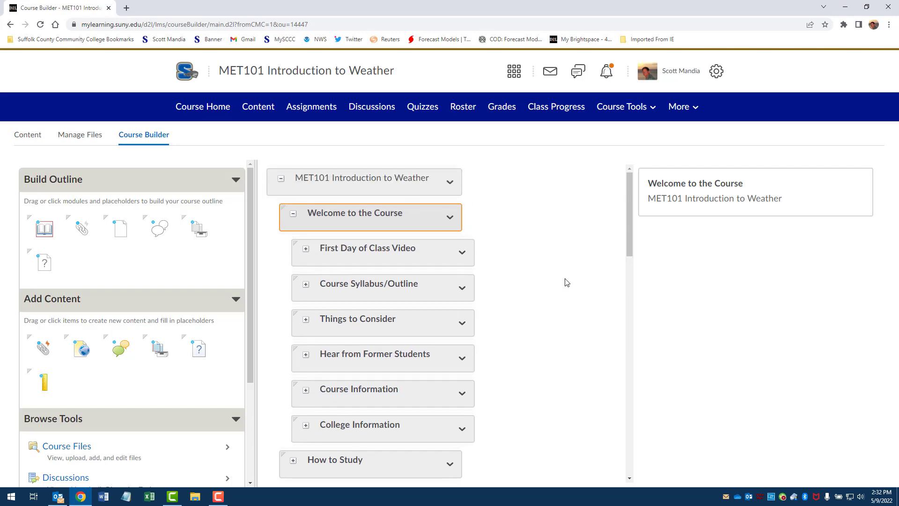
{"action": "left_click", "coordinate": [46, 229]}
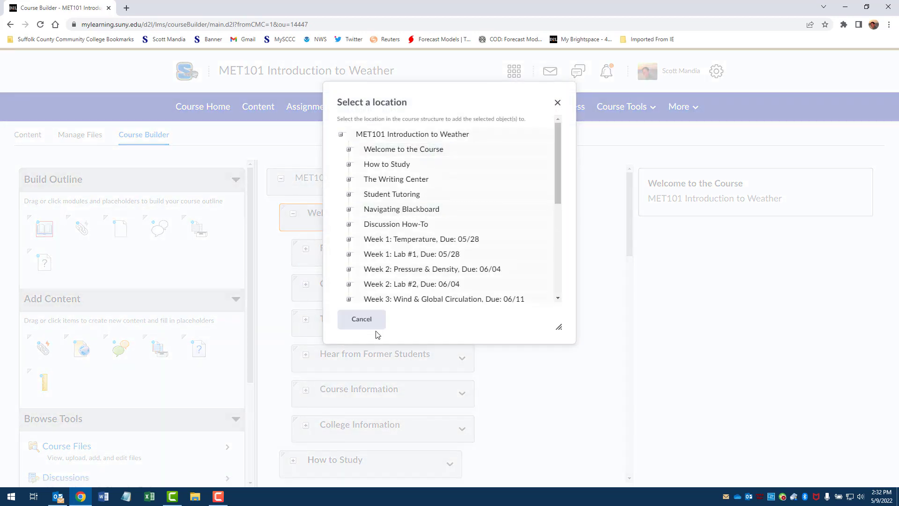
{"action": "left_click", "coordinate": [558, 102]}
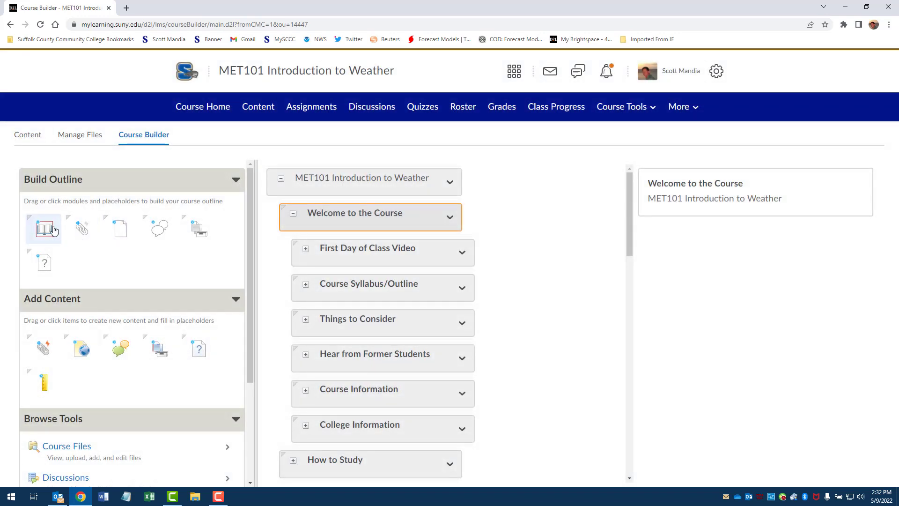
Create a Tutorials and How-Tos module under Welcome to the Course with the note "This module contains videos to help students to blah blah blah"
{"action": "left_click_drag", "start_coordinate": [146, 234], "coordinate": [276, 451]}
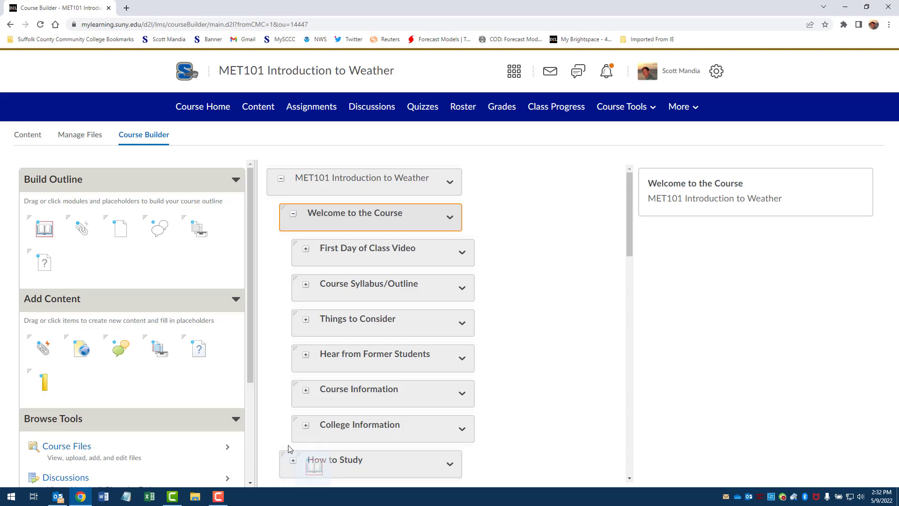
{"action": "mouse_move", "coordinate": [269, 441]}
{"action": "left_mouse_down"}
{"action": "mouse_move", "coordinate": [281, 434]}
{"action": "mouse_move", "coordinate": [295, 449]}
{"action": "left_mouse_up"}
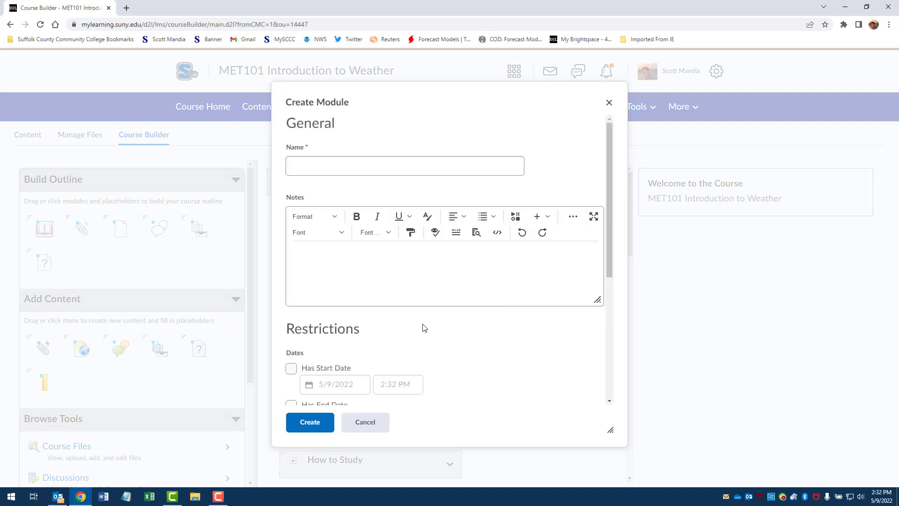
{"action": "left_click", "coordinate": [311, 167]}
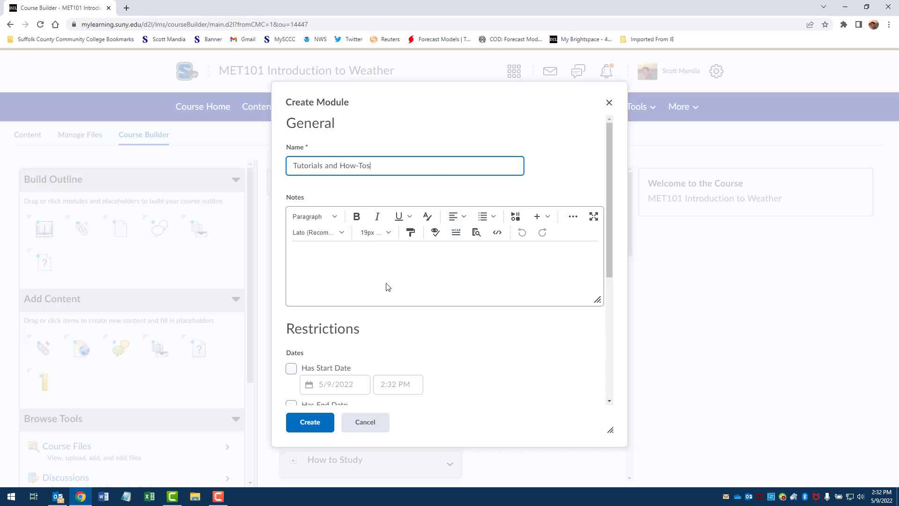
{"action": "type", "text": "Tutorials and How-Tos"}
{"action": "left_click", "coordinate": [406, 250]}
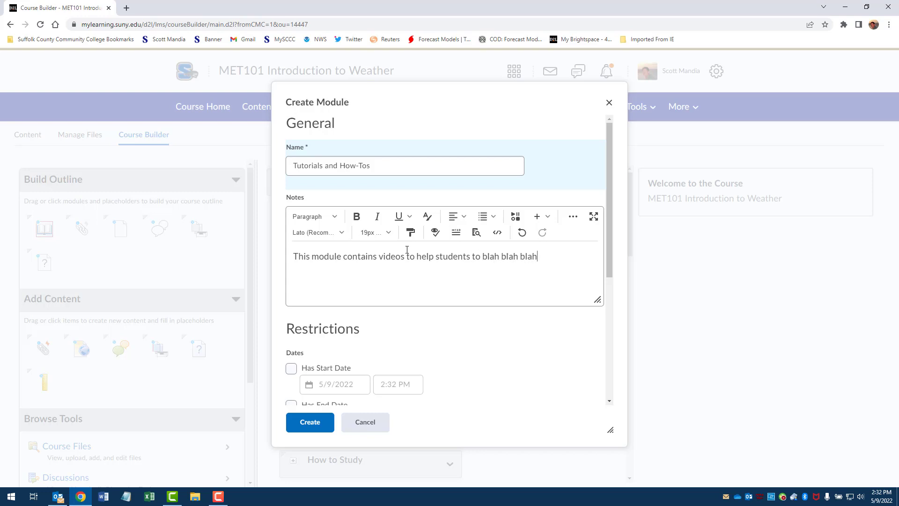
{"action": "scroll", "coordinate": [351, 331], "scroll_direction": "down", "scroll_amount": 5}
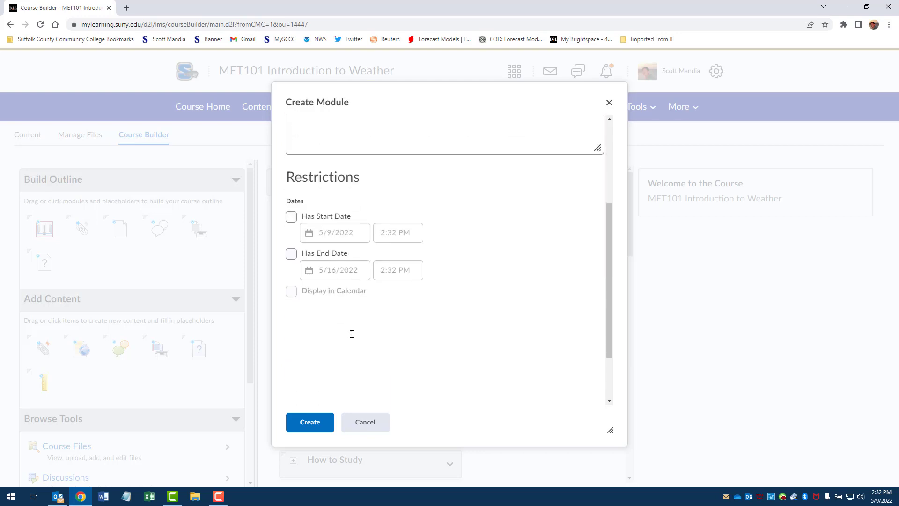
{"action": "left_click", "coordinate": [313, 422]}
Move Tutorials and How-Tos out of Welcome to the Course to the course's top level, directly above How to Study
{"action": "scroll", "coordinate": [516, 292], "scroll_direction": "down", "scroll_amount": 3}
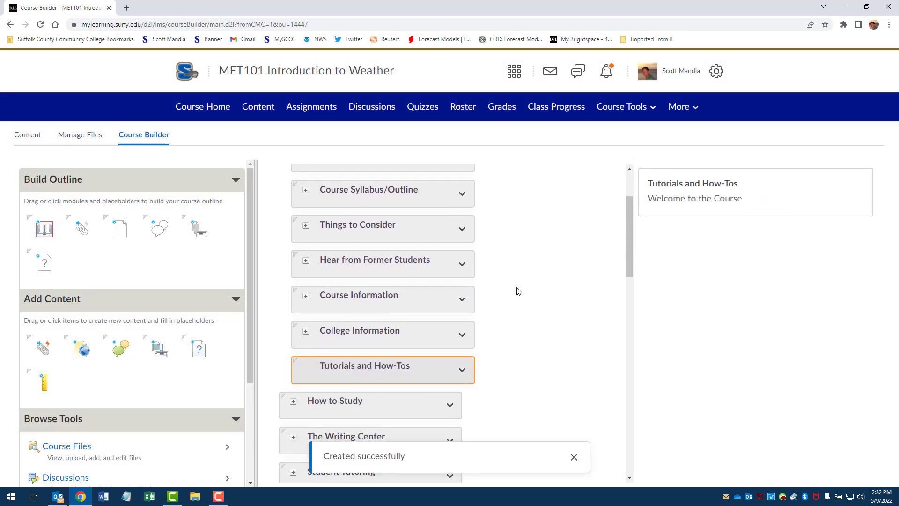
{"action": "scroll", "coordinate": [534, 315], "scroll_direction": "up", "scroll_amount": 2}
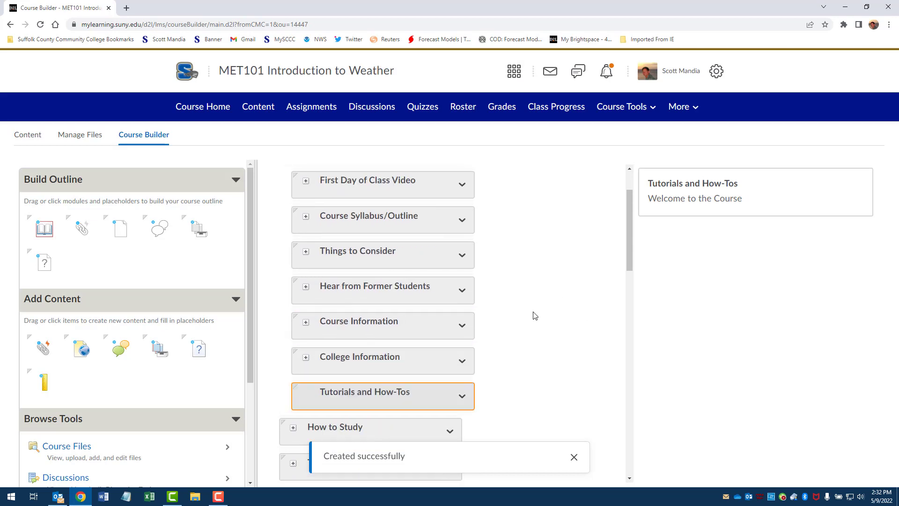
{"action": "left_click_drag", "start_coordinate": [383, 415], "coordinate": [286, 193]}
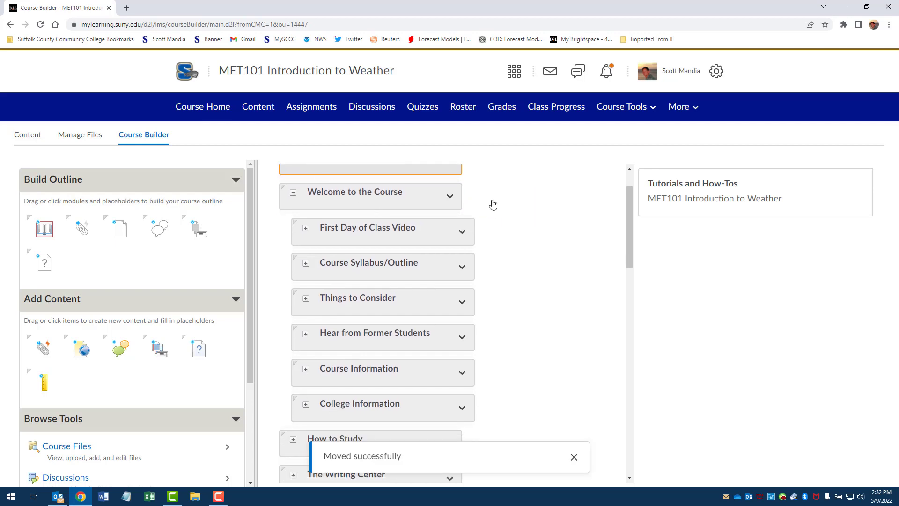
{"action": "scroll", "coordinate": [391, 271], "scroll_direction": "up", "scroll_amount": 1}
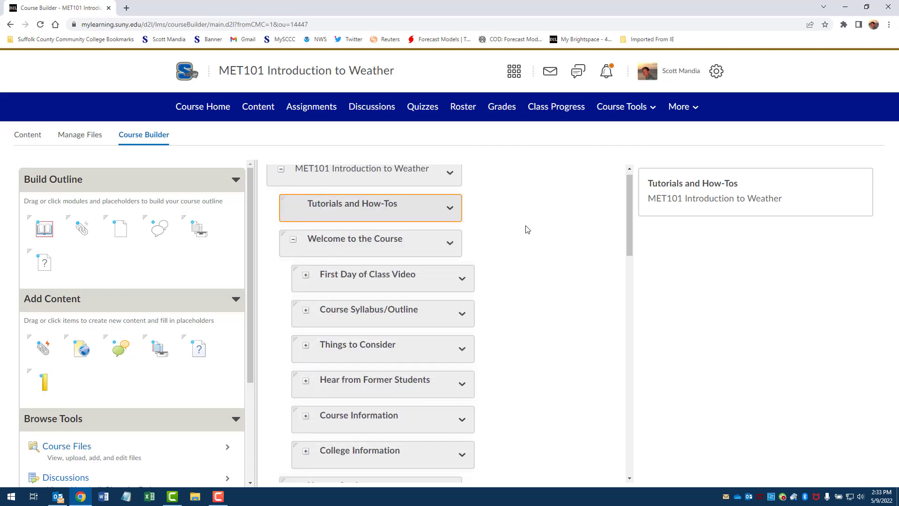
{"action": "scroll", "coordinate": [558, 249], "scroll_direction": "down", "scroll_amount": 2}
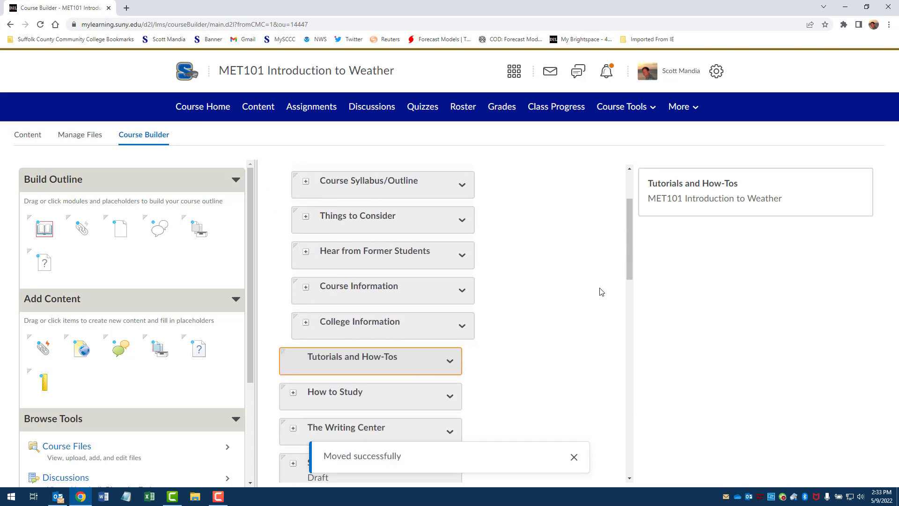
Nest How to Study and Discussion How-To in Tutorials and How-Tos, with How to Study first
{"action": "scroll", "coordinate": [602, 292], "scroll_direction": "down", "scroll_amount": 4}
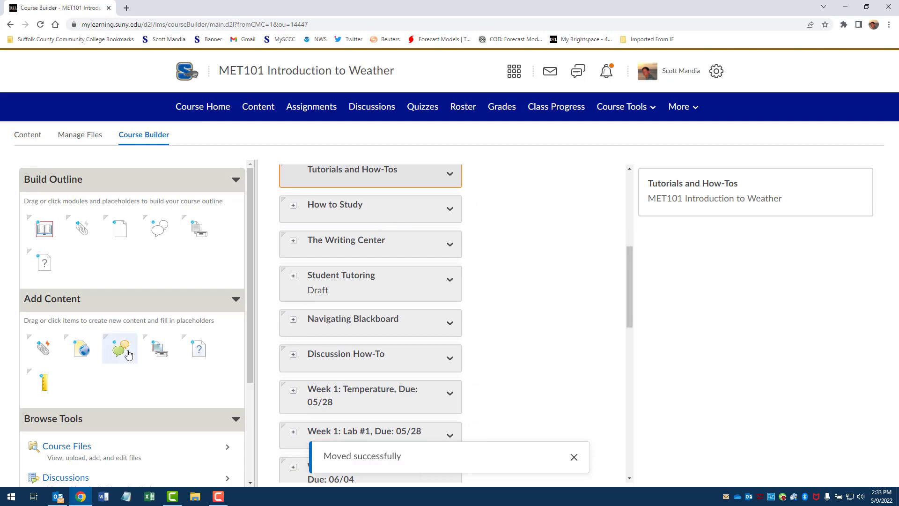
{"action": "scroll", "coordinate": [565, 213], "scroll_direction": "up", "scroll_amount": 2}
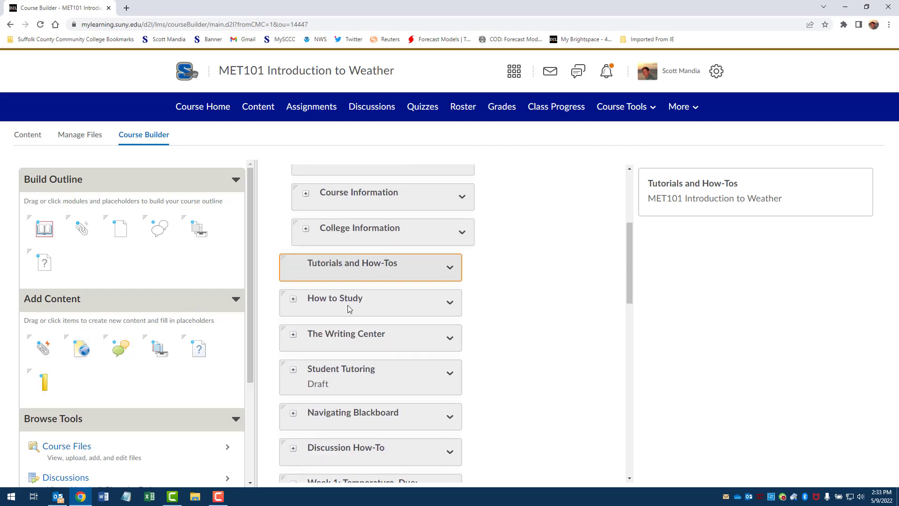
{"action": "left_click_drag", "start_coordinate": [327, 309], "coordinate": [349, 267]}
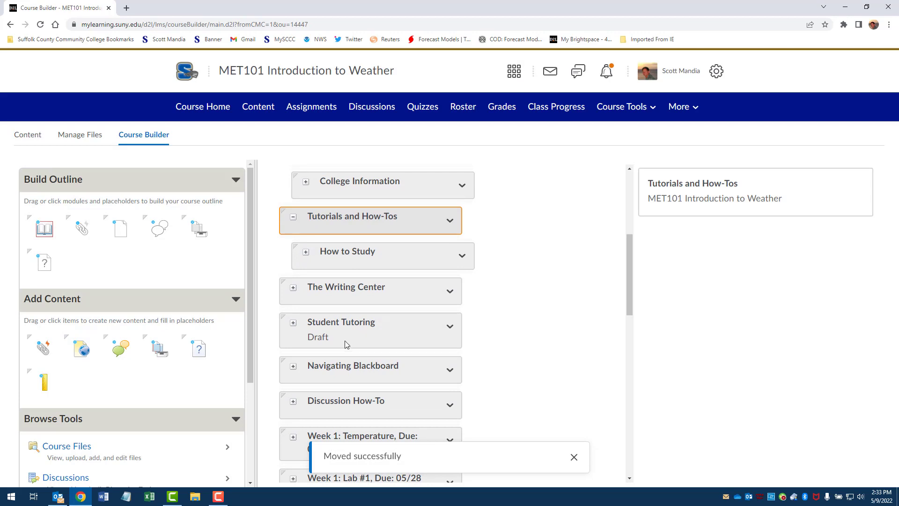
{"action": "scroll", "coordinate": [428, 362], "scroll_direction": "down", "scroll_amount": 1}
{"action": "left_click_drag", "start_coordinate": [356, 359], "coordinate": [379, 180]}
{"action": "scroll", "coordinate": [556, 284], "scroll_direction": "down", "scroll_amount": 3}
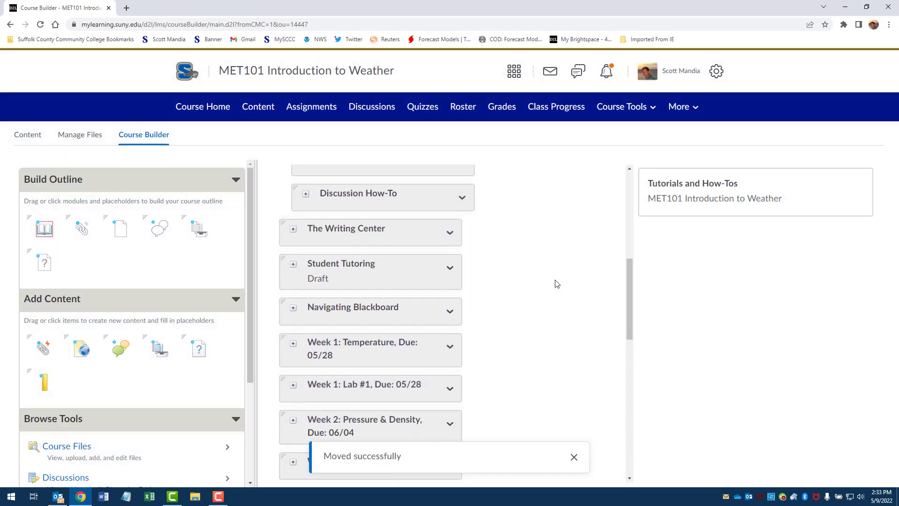
Remove the Navigating Blackboard module from the course outline
{"action": "scroll", "coordinate": [349, 375], "scroll_direction": "up", "scroll_amount": 3}
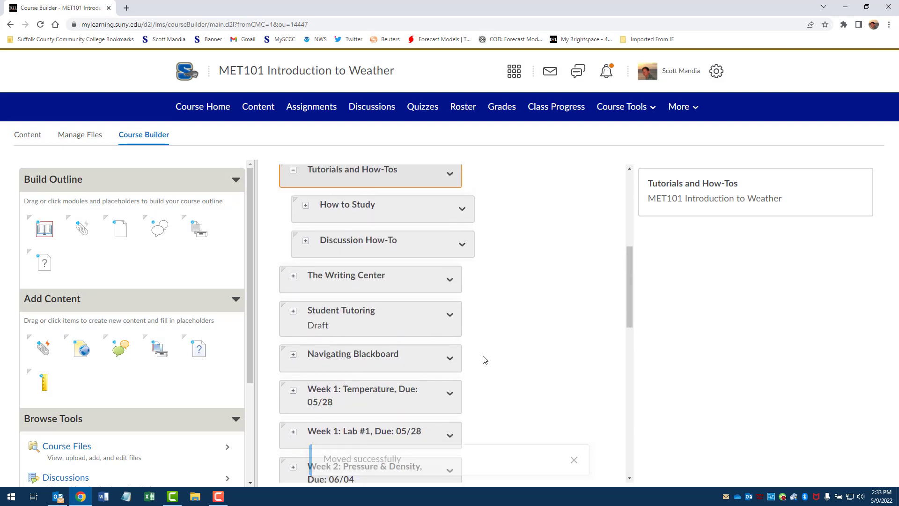
{"action": "left_click", "coordinate": [449, 360]}
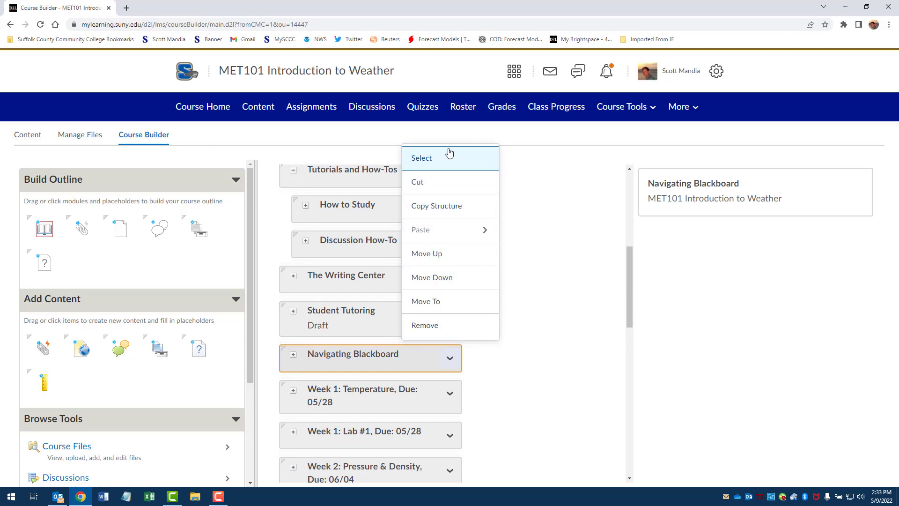
{"action": "left_click", "coordinate": [455, 325]}
{"action": "key", "text": "Return"}
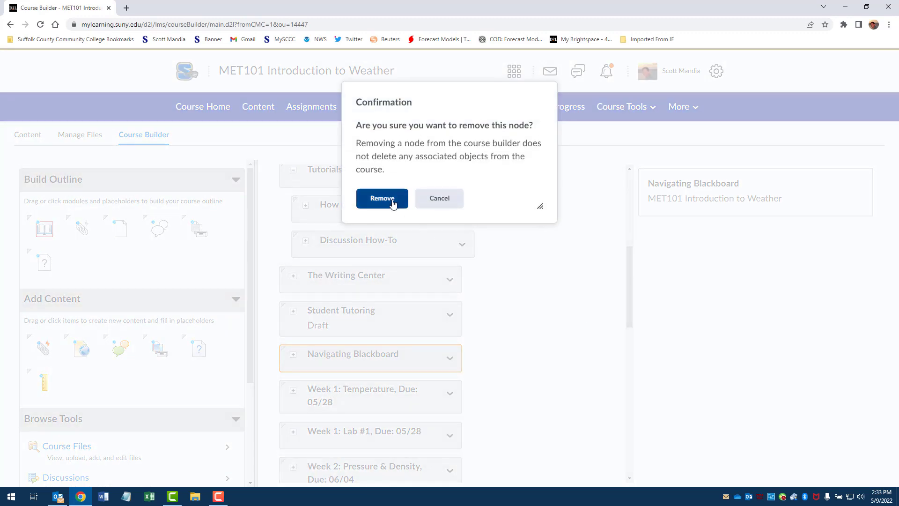
Move Weather Forecasting Tutorial and Forecast Explanation Tutorial into Tutorials and How-Tos, in that order below Discussion How-To
{"action": "scroll", "coordinate": [562, 307], "scroll_direction": "down", "scroll_amount": 6}
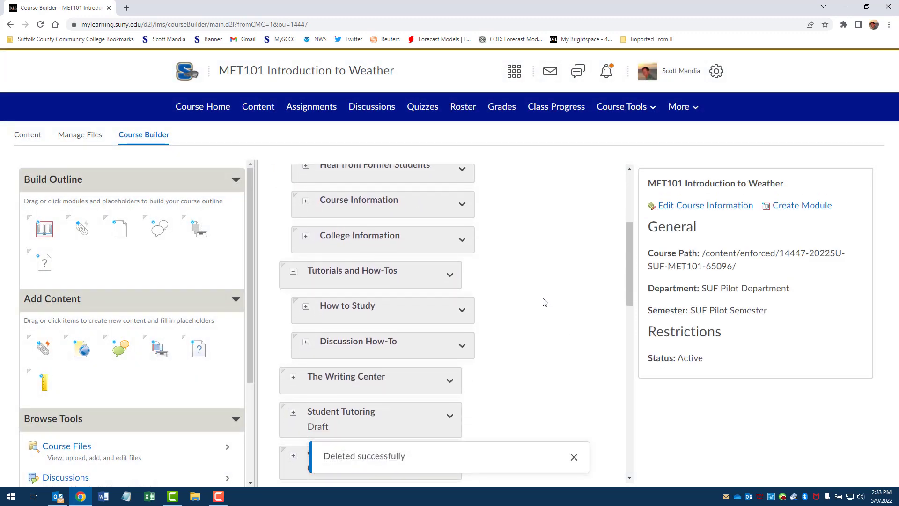
{"action": "scroll", "coordinate": [547, 300], "scroll_direction": "down", "scroll_amount": 6}
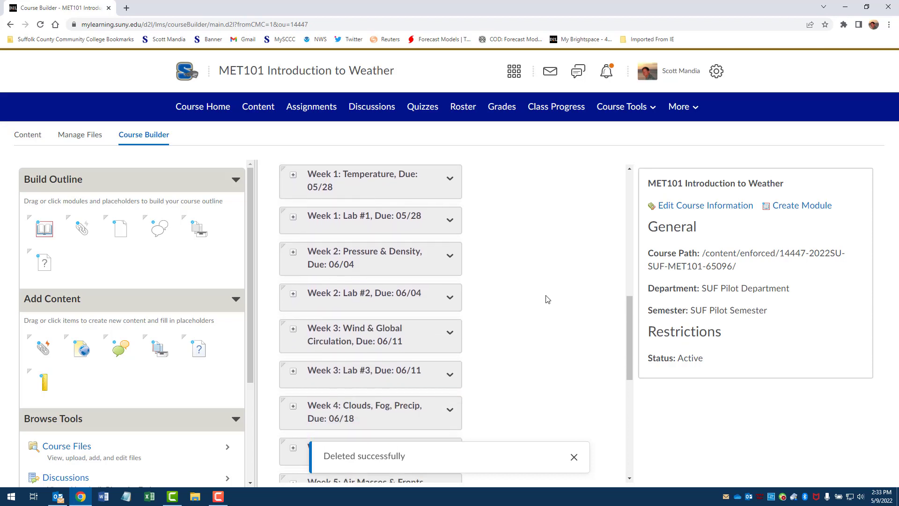
{"action": "scroll", "coordinate": [547, 299], "scroll_direction": "down", "scroll_amount": 5}
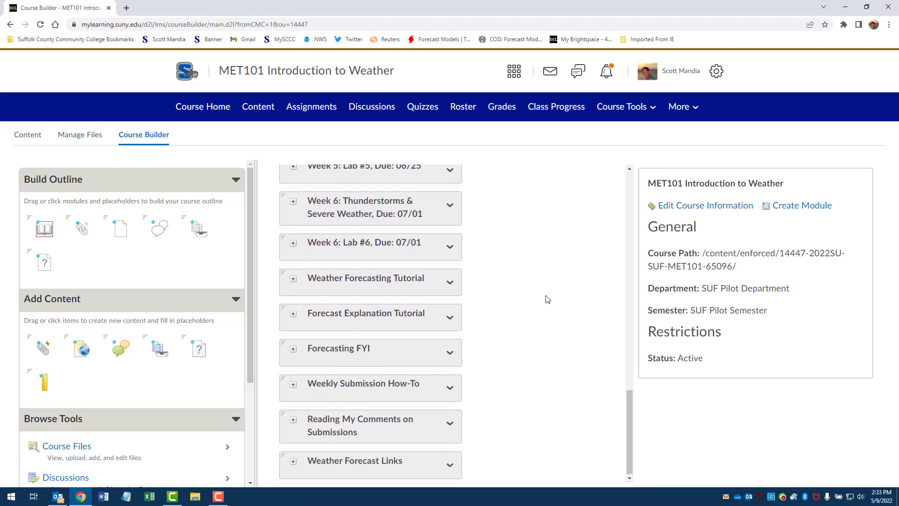
{"action": "left_click_drag", "start_coordinate": [388, 289], "coordinate": [404, 310]}
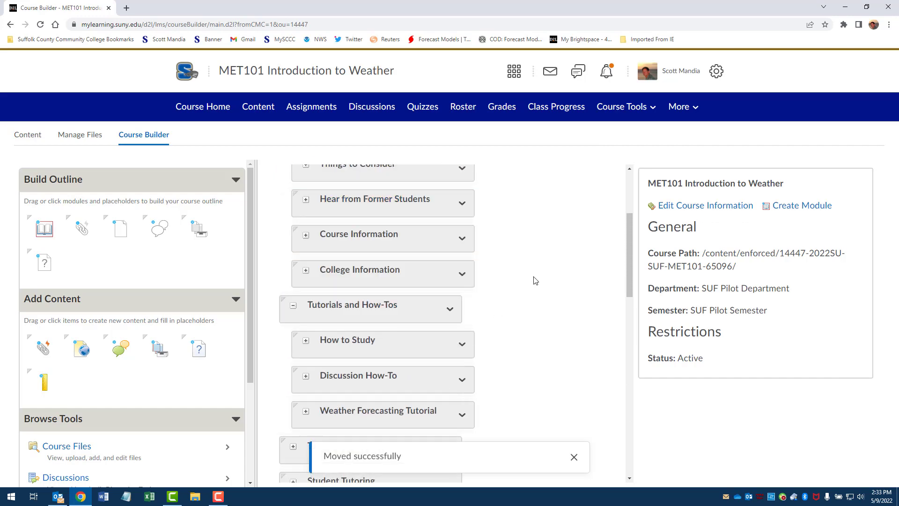
{"action": "scroll", "coordinate": [533, 281], "scroll_direction": "down", "scroll_amount": 12}
{"action": "scroll", "coordinate": [535, 280], "scroll_direction": "down", "scroll_amount": 2}
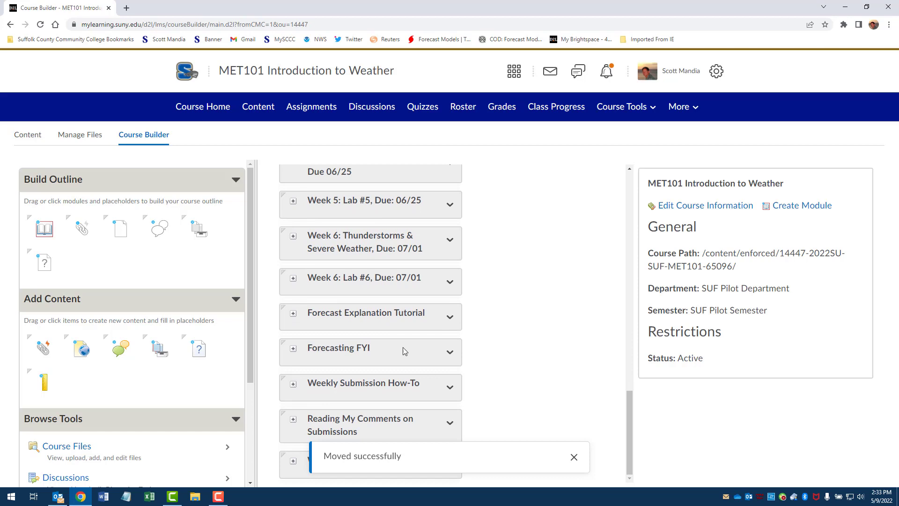
{"action": "left_click_drag", "start_coordinate": [348, 322], "coordinate": [378, 255]}
Nest Weekly Submission How-To and Reading My Comments on Submissions in Tutorials and How-Tos, in that order below Forecast Explanation Tutorial
{"action": "scroll", "coordinate": [526, 275], "scroll_direction": "down", "scroll_amount": 15}
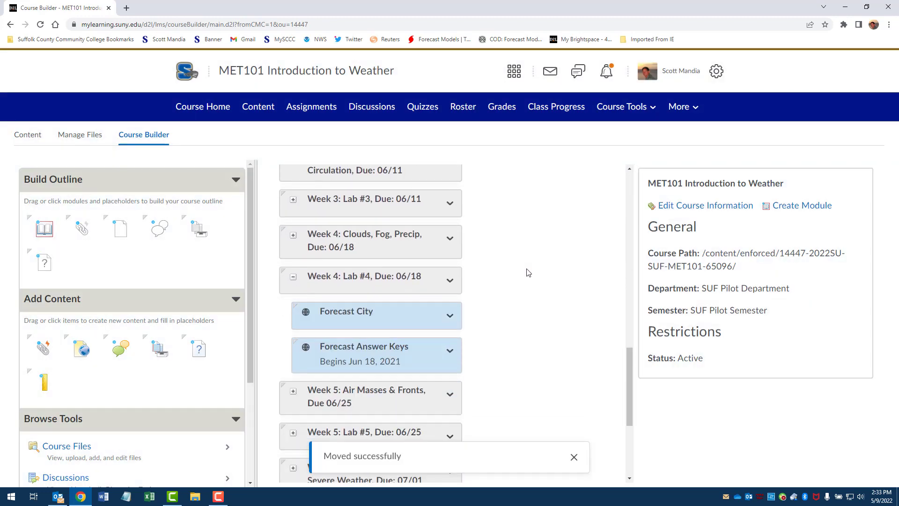
{"action": "scroll", "coordinate": [528, 273], "scroll_direction": "down", "scroll_amount": 1}
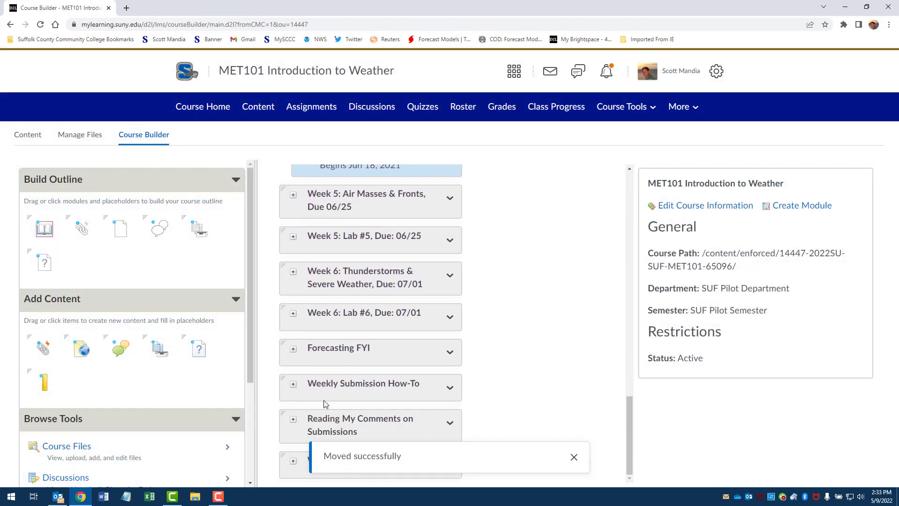
{"action": "left_click_drag", "start_coordinate": [353, 378], "coordinate": [456, 250]}
{"action": "scroll", "coordinate": [510, 247], "scroll_direction": "down", "scroll_amount": 10}
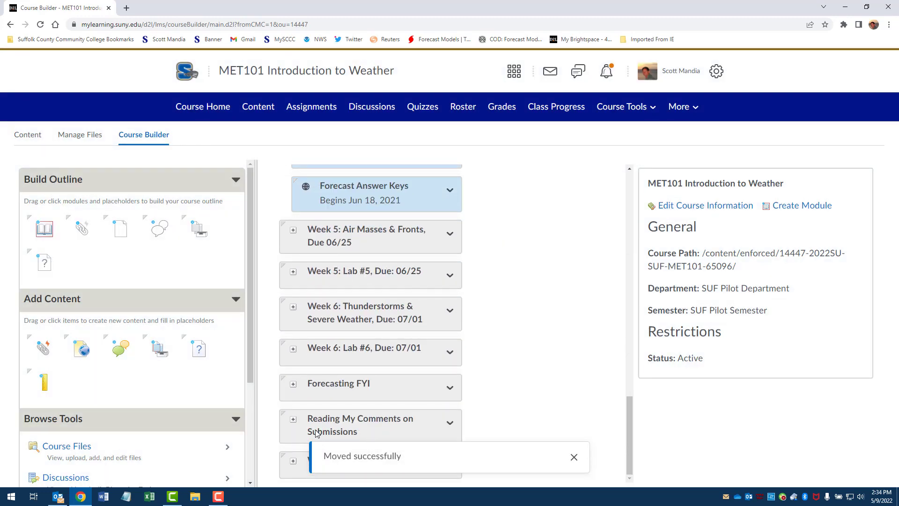
{"action": "left_click_drag", "start_coordinate": [341, 437], "coordinate": [366, 315]}
Move Forecasting FYI into Tutorials and How-Tos, directly below Reading My Comments on Submissions
{"action": "scroll", "coordinate": [533, 301], "scroll_direction": "down", "scroll_amount": 15}
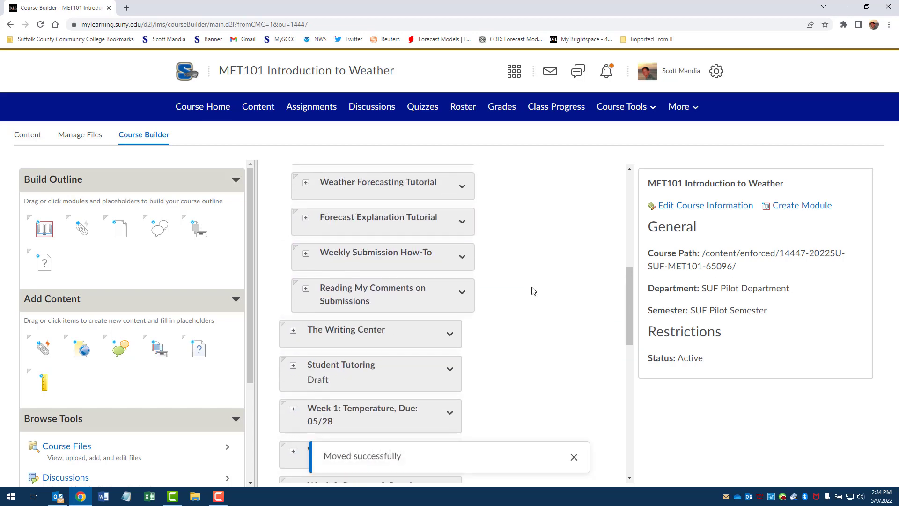
{"action": "scroll", "coordinate": [527, 293], "scroll_direction": "down", "scroll_amount": 5}
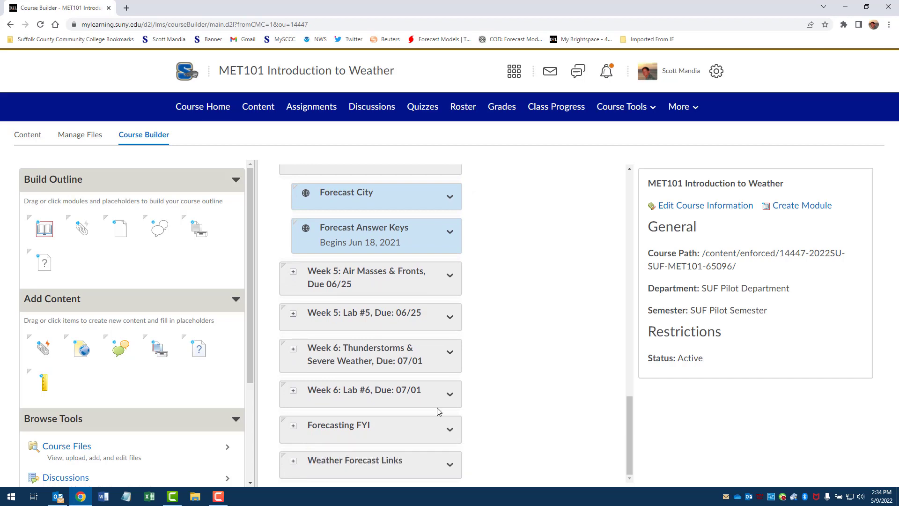
{"action": "left_click_drag", "start_coordinate": [326, 442], "coordinate": [368, 212]}
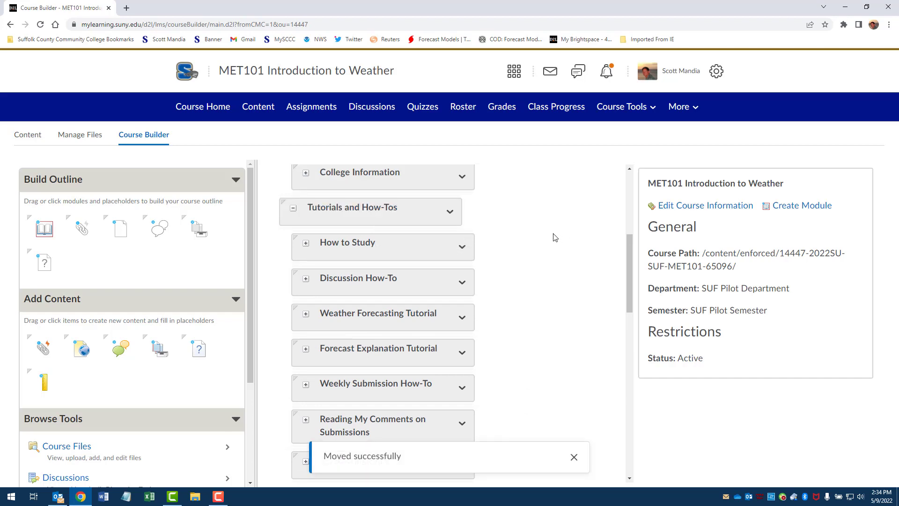
{"action": "scroll", "coordinate": [405, 186], "scroll_direction": "down", "scroll_amount": 1}
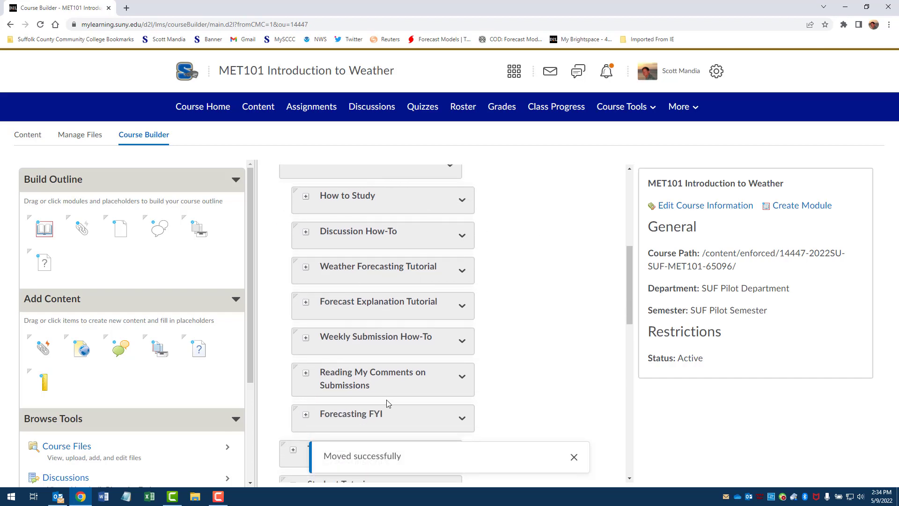
{"action": "scroll", "coordinate": [543, 218], "scroll_direction": "up", "scroll_amount": 1}
{"action": "scroll", "coordinate": [539, 234], "scroll_direction": "down", "scroll_amount": 1}
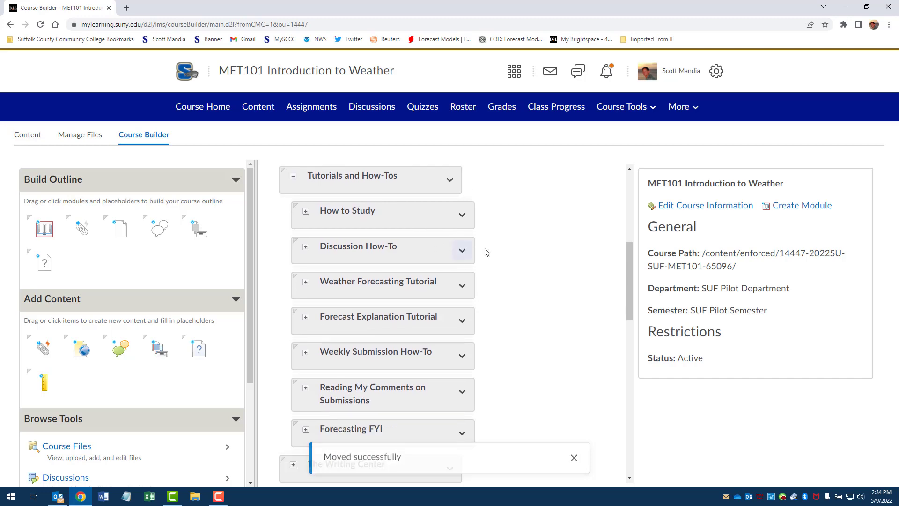
Look over the reorganized module outline in Course Builder, from Welcome to the Course through Weather Forecast Links
{"action": "scroll", "coordinate": [533, 315], "scroll_direction": "down", "scroll_amount": 5}
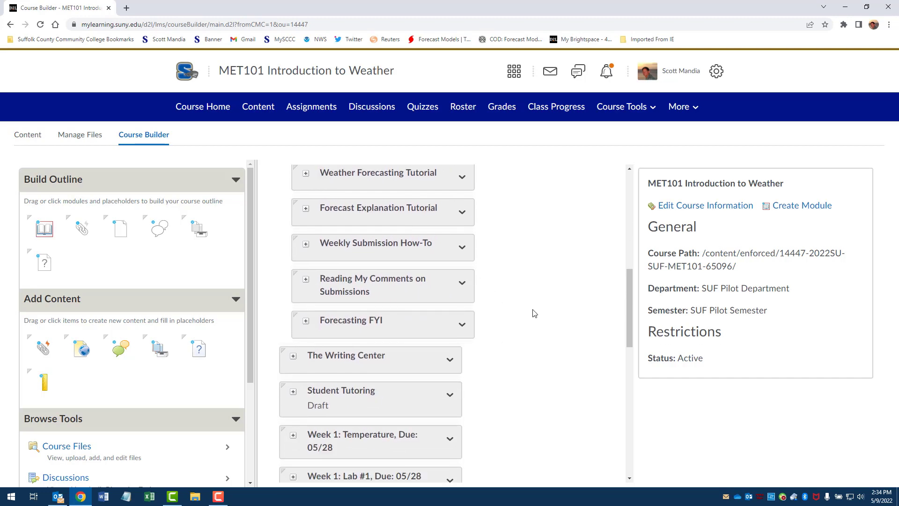
{"action": "scroll", "coordinate": [598, 330], "scroll_direction": "down", "scroll_amount": 8}
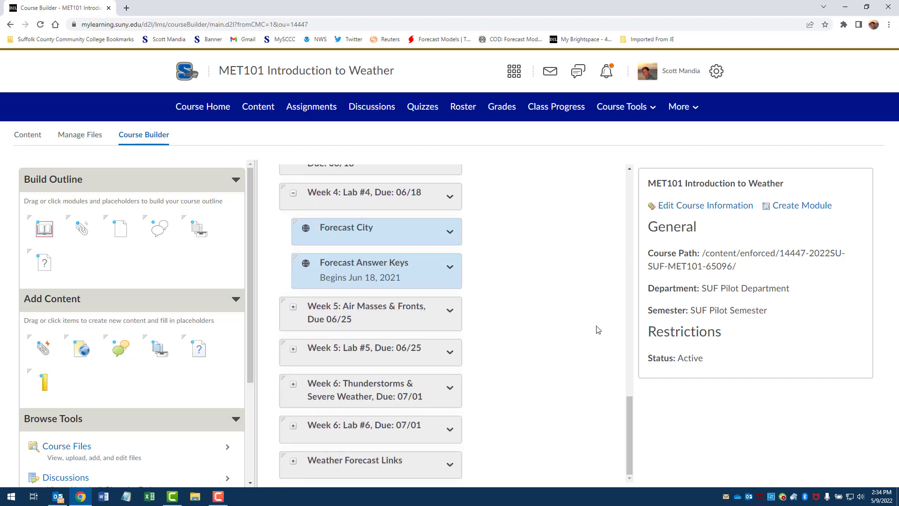
{"action": "scroll", "coordinate": [598, 330], "scroll_direction": "up", "scroll_amount": 13}
{"action": "scroll", "coordinate": [598, 330], "scroll_direction": "up", "scroll_amount": 6}
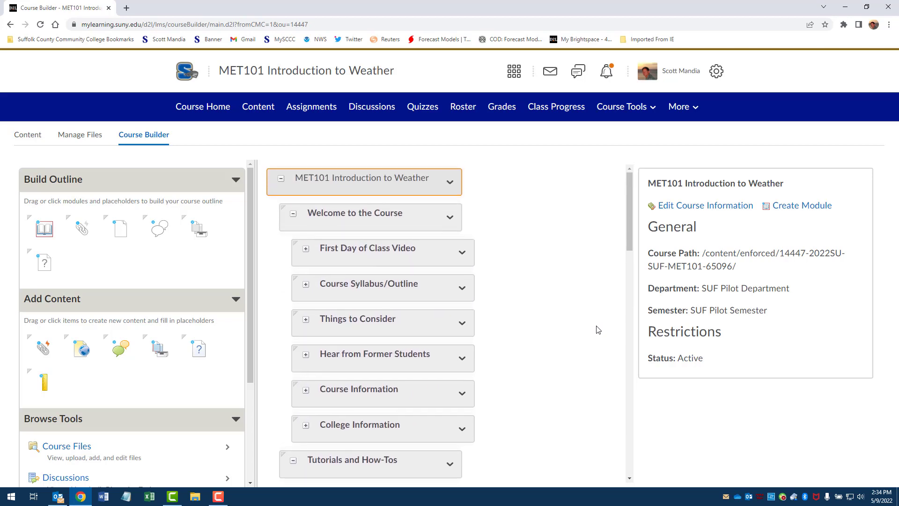
Go to the MET101 course homepage and review the module tiles in the Visual Table of Contents Widget
{"action": "left_click", "coordinate": [192, 108]}
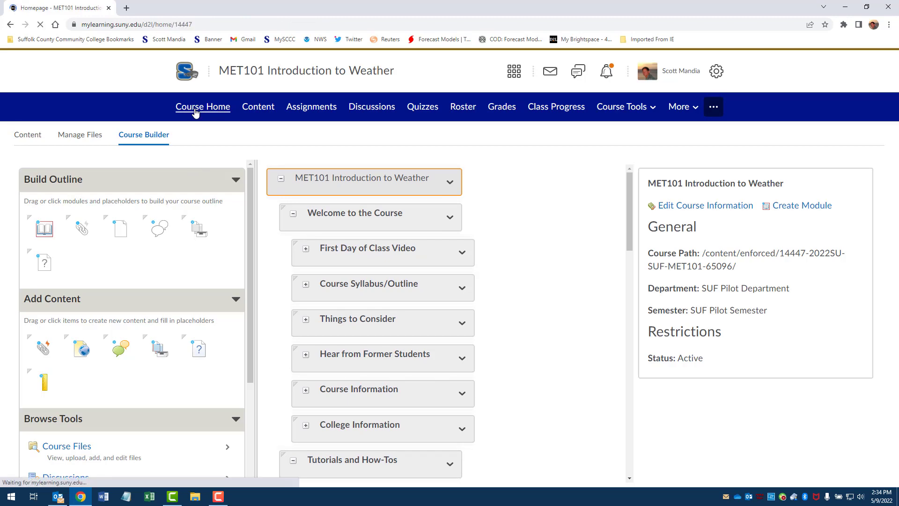
{"action": "scroll", "coordinate": [836, 204], "scroll_direction": "down", "scroll_amount": 5}
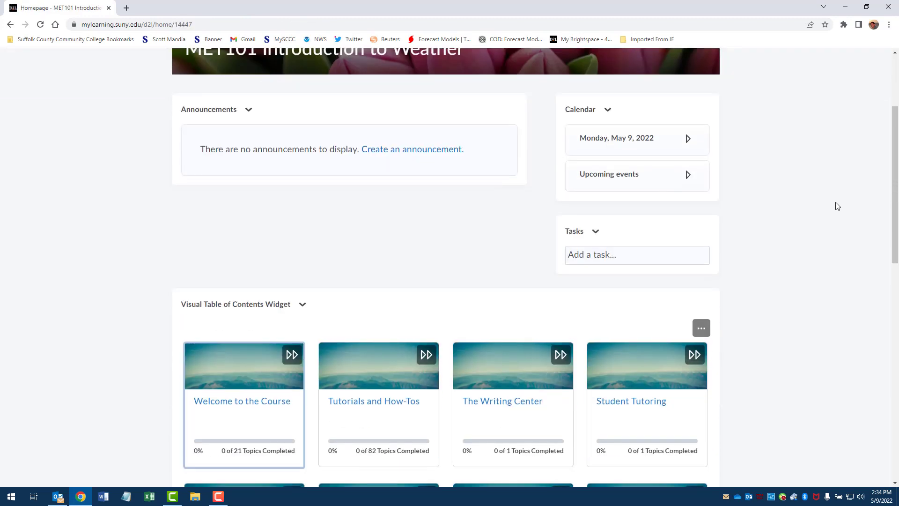
{"action": "scroll", "coordinate": [842, 205], "scroll_direction": "down", "scroll_amount": 2}
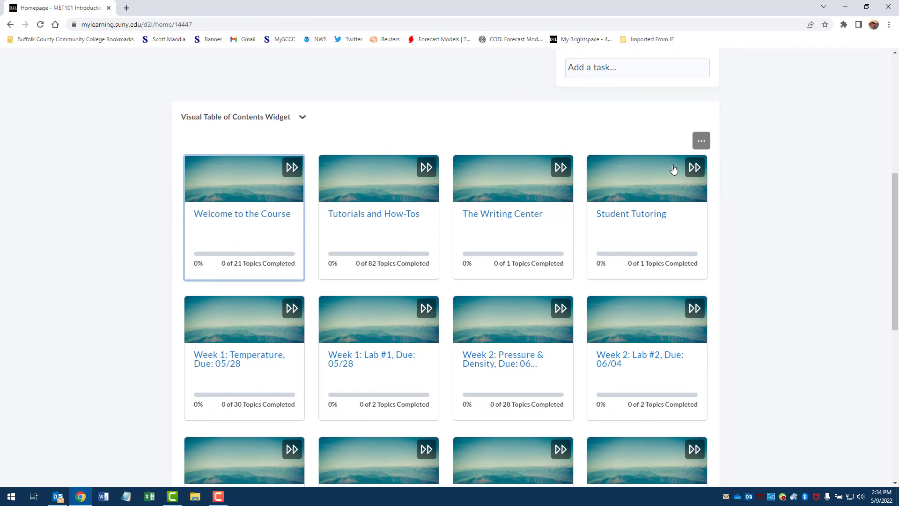
{"action": "scroll", "coordinate": [557, 216], "scroll_direction": "down", "scroll_amount": 3}
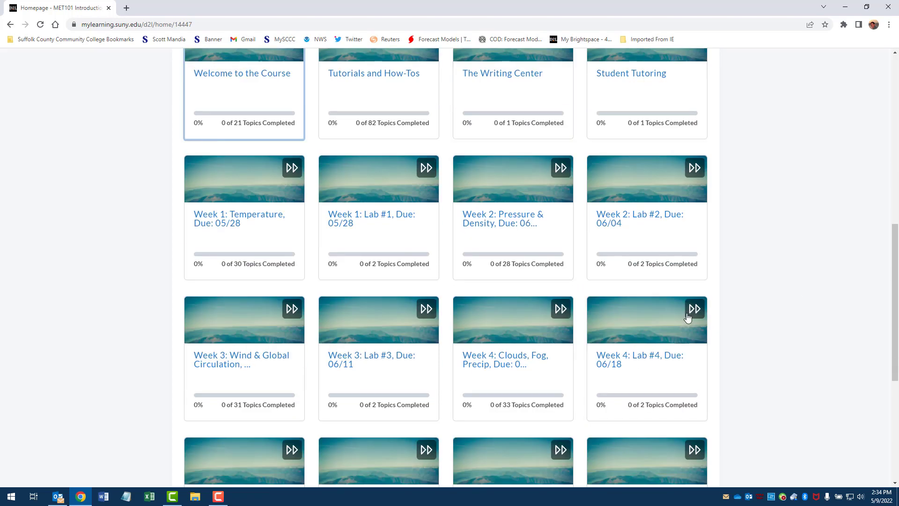
{"action": "scroll", "coordinate": [688, 318], "scroll_direction": "up", "scroll_amount": 4}
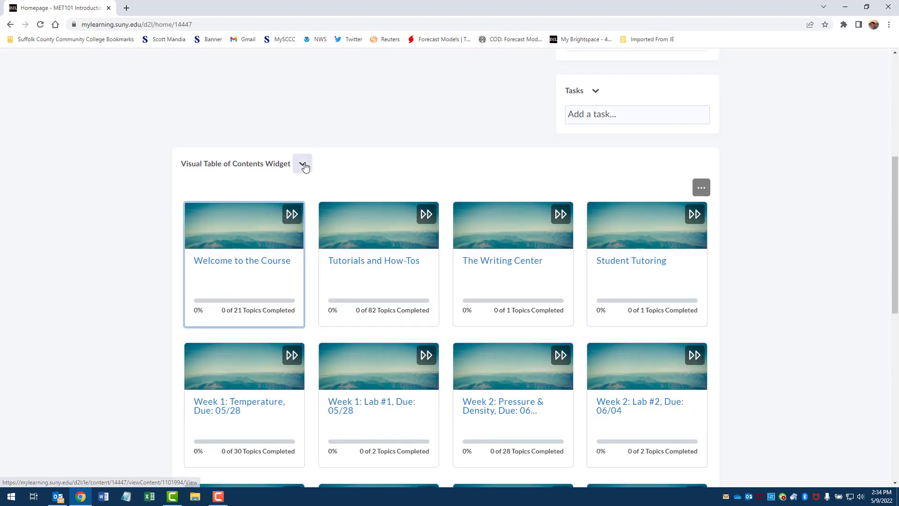
Open Welcome to the Course from the homepage tiles and check its nested sub-modules
{"action": "left_click", "coordinate": [259, 265]}
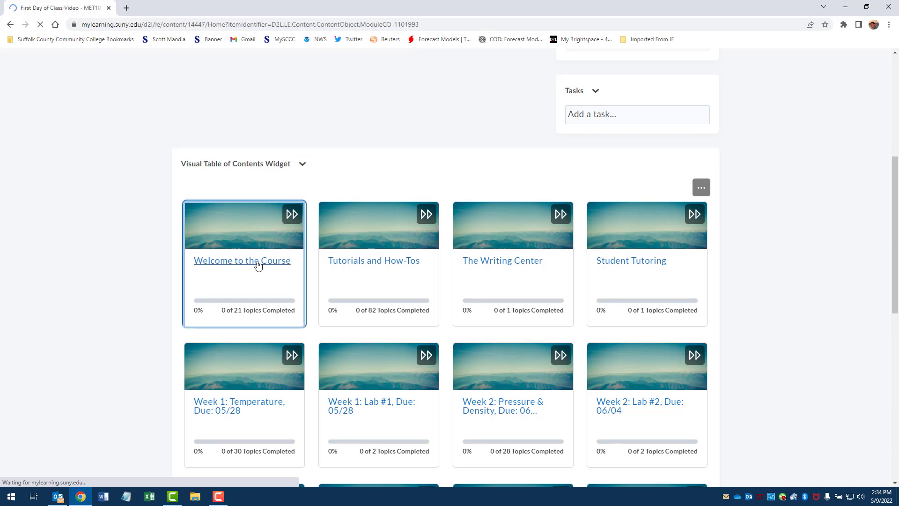
{"action": "scroll", "coordinate": [530, 97], "scroll_direction": "down", "scroll_amount": 2}
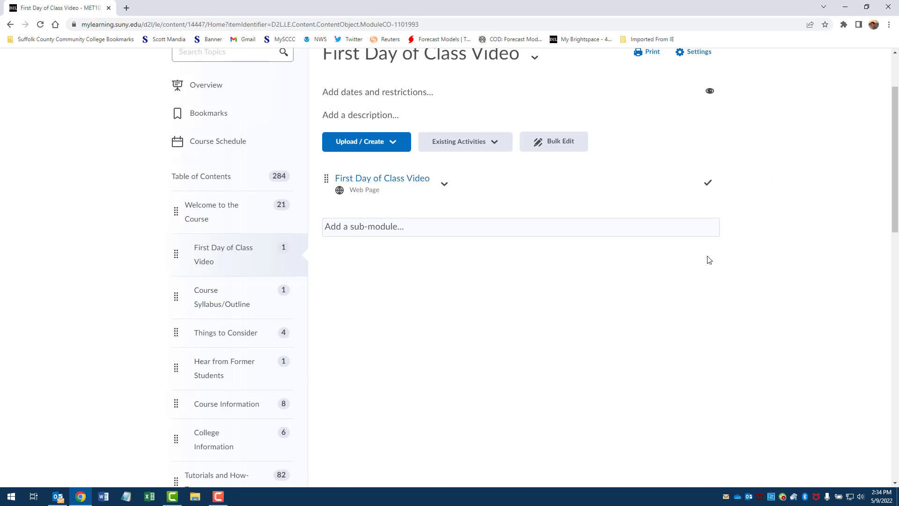
{"action": "scroll", "coordinate": [707, 259], "scroll_direction": "up", "scroll_amount": 2}
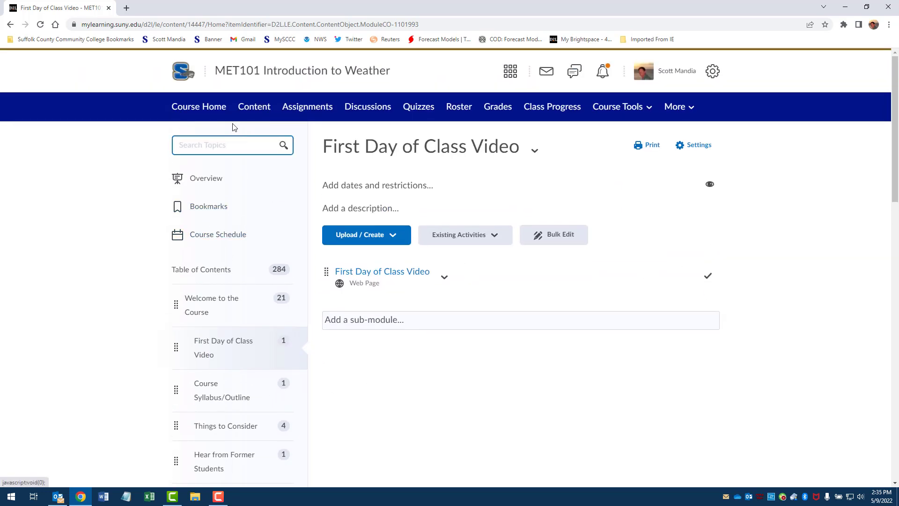
Return to the course homepage, open Tutorials and How-Tos, and check the sub-modules nested beneath it
{"action": "left_click", "coordinate": [215, 111]}
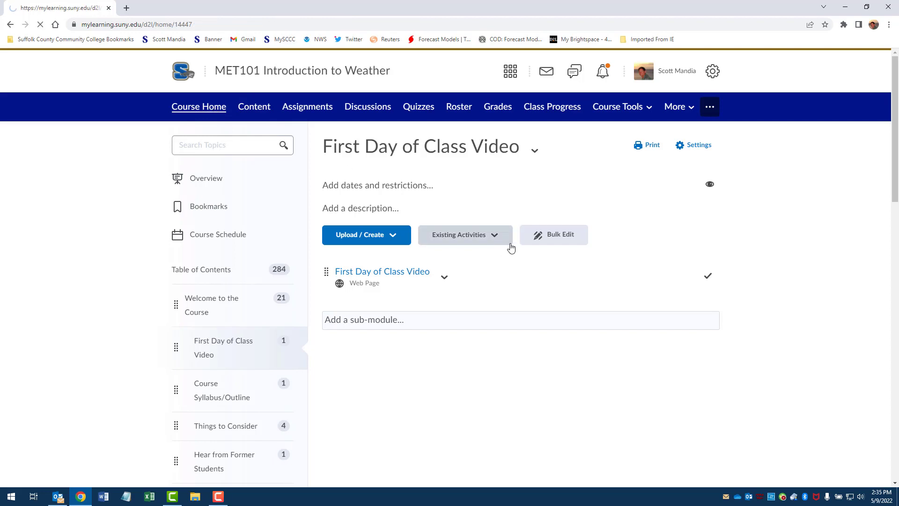
{"action": "scroll", "coordinate": [476, 240], "scroll_direction": "down", "scroll_amount": 8}
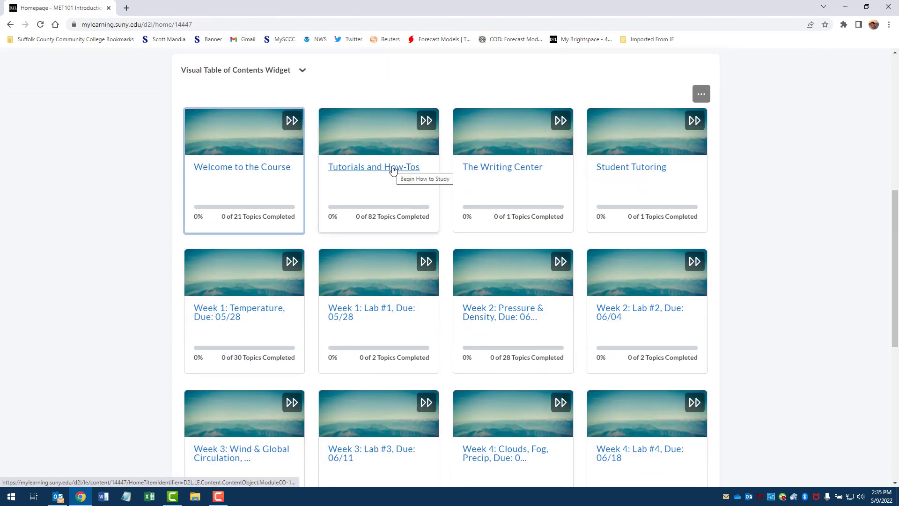
{"action": "left_click", "coordinate": [392, 169]}
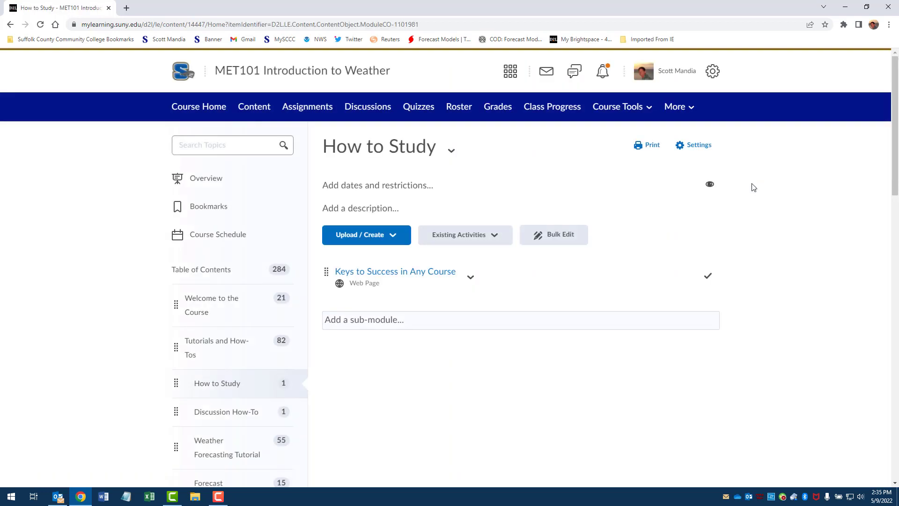
{"action": "scroll", "coordinate": [753, 187], "scroll_direction": "down", "scroll_amount": 3}
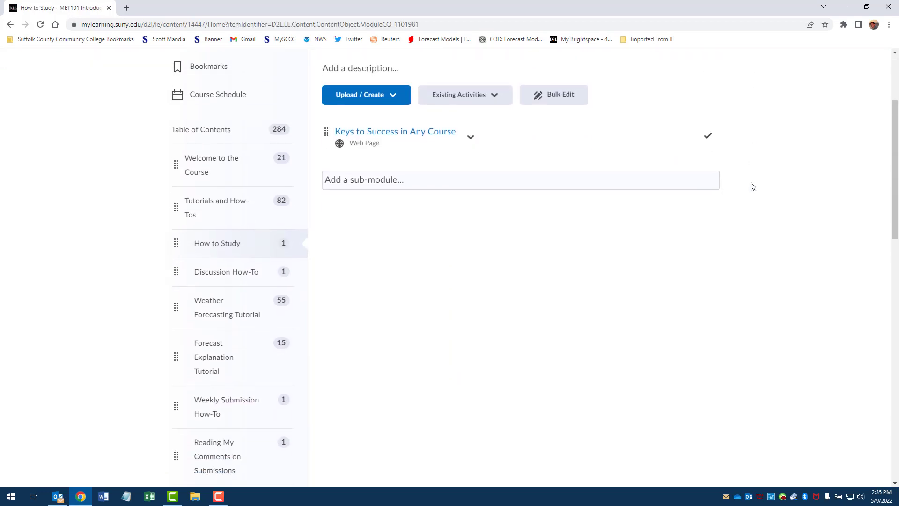
{"action": "scroll", "coordinate": [751, 187], "scroll_direction": "up", "scroll_amount": 1}
{"action": "scroll", "coordinate": [428, 186], "scroll_direction": "down", "scroll_amount": 2}
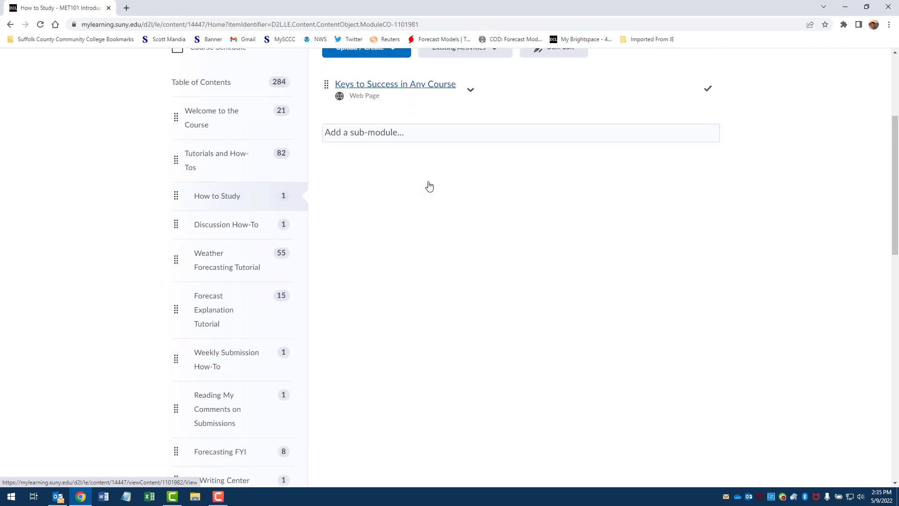
{"action": "scroll", "coordinate": [522, 220], "scroll_direction": "down", "scroll_amount": 1}
{"action": "scroll", "coordinate": [523, 213], "scroll_direction": "up", "scroll_amount": 5}
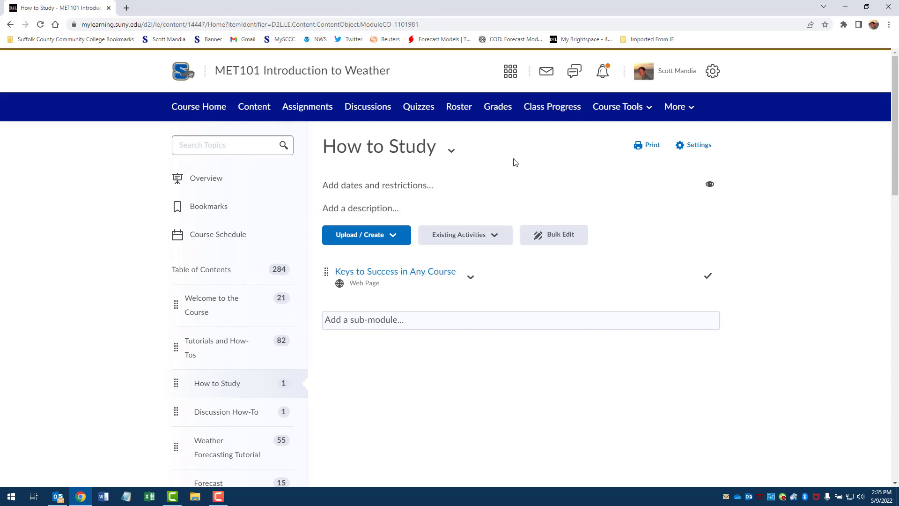
Switch to viewing the course as SUF - Student (Non-Cascading) and check the homepage's module tiles
{"action": "left_click", "coordinate": [681, 70]}
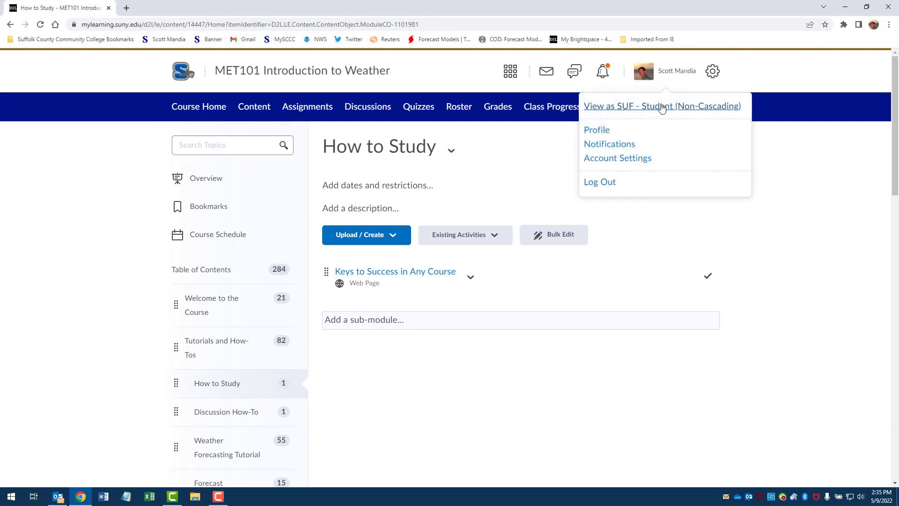
{"action": "left_click", "coordinate": [664, 107]}
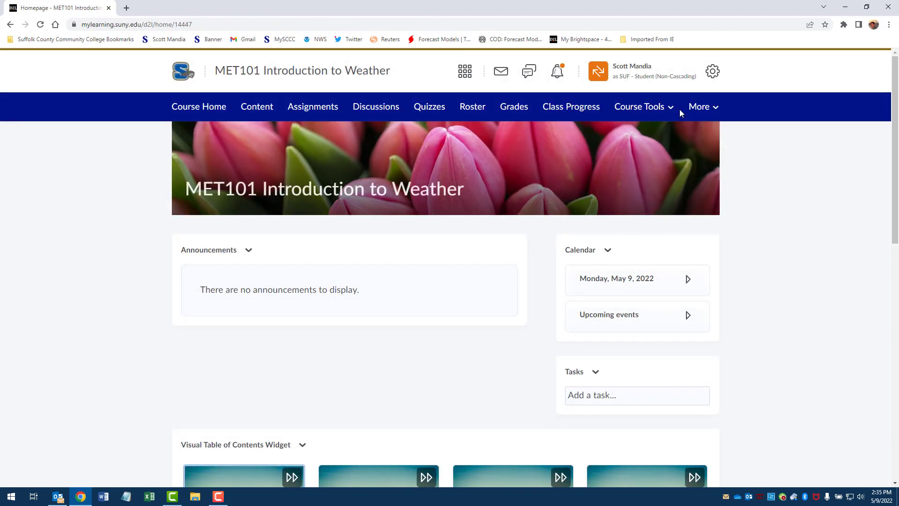
{"action": "scroll", "coordinate": [727, 97], "scroll_direction": "down", "scroll_amount": 3}
{"action": "scroll", "coordinate": [726, 99], "scroll_direction": "down", "scroll_amount": 3}
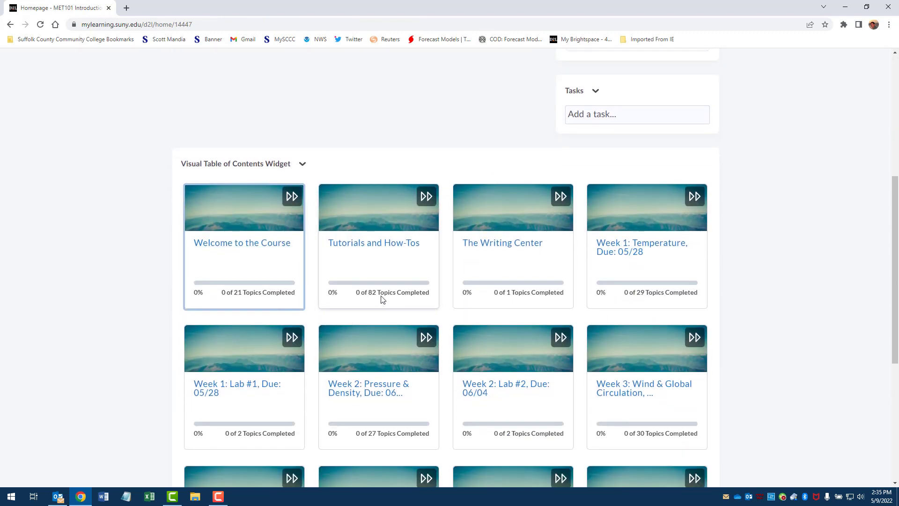
Open Welcome to the Course in the student view and check its sub-modules in the table of contents
{"action": "left_click", "coordinate": [274, 257]}
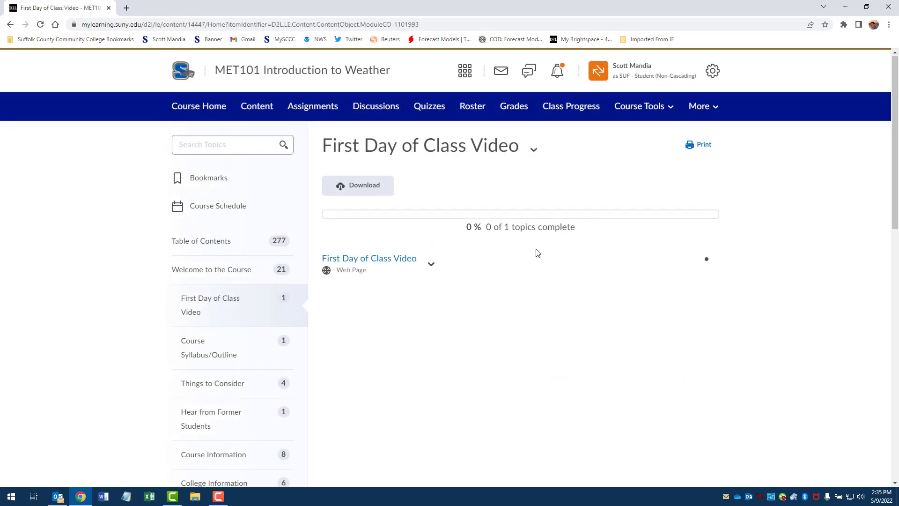
{"action": "scroll", "coordinate": [537, 253], "scroll_direction": "down", "scroll_amount": 1}
{"action": "scroll", "coordinate": [468, 244], "scroll_direction": "down", "scroll_amount": 1}
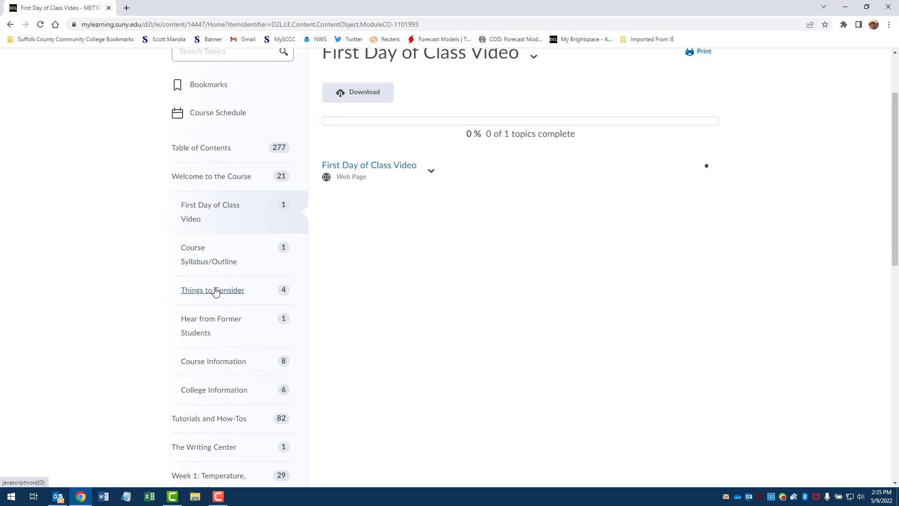
{"action": "scroll", "coordinate": [401, 255], "scroll_direction": "down", "scroll_amount": 5}
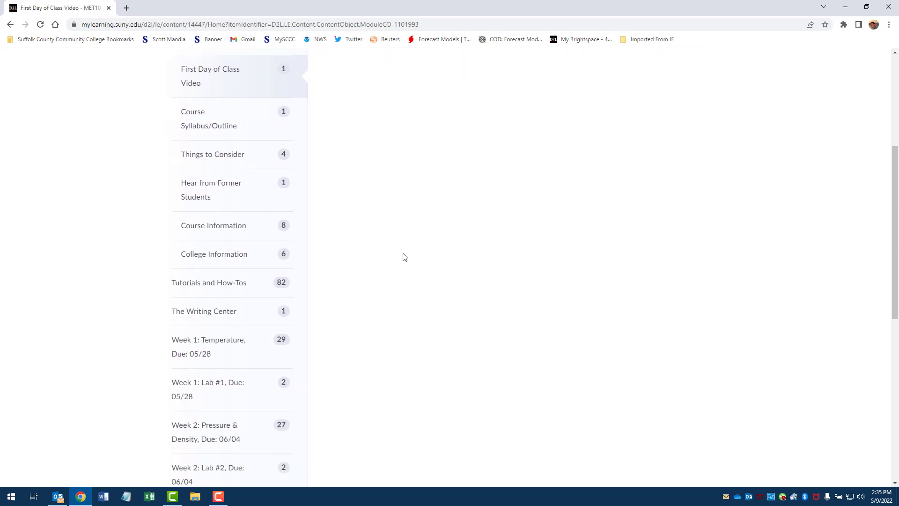
Open Tutorials and How-Tos in the student view and review its content from How to Study through Forecasting FYI
{"action": "left_click", "coordinate": [215, 187]}
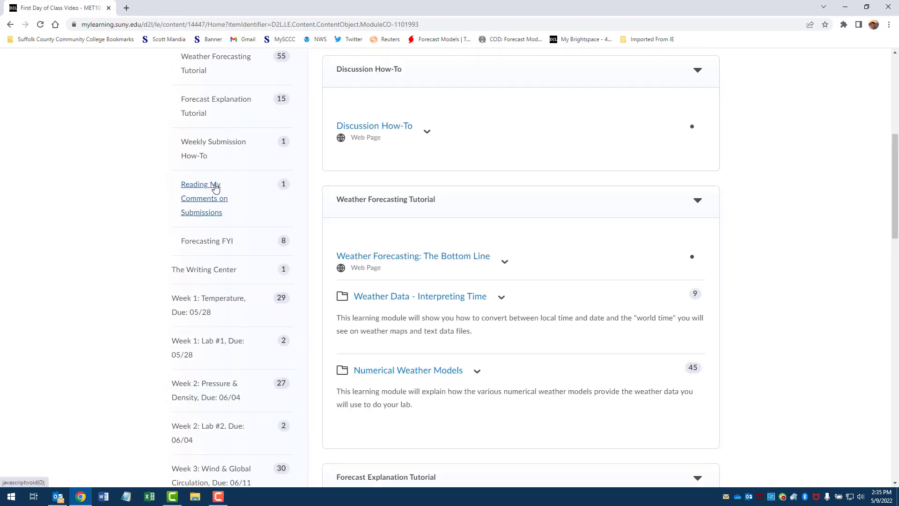
{"action": "scroll", "coordinate": [493, 165], "scroll_direction": "down", "scroll_amount": 1}
{"action": "scroll", "coordinate": [494, 165], "scroll_direction": "down", "scroll_amount": 10}
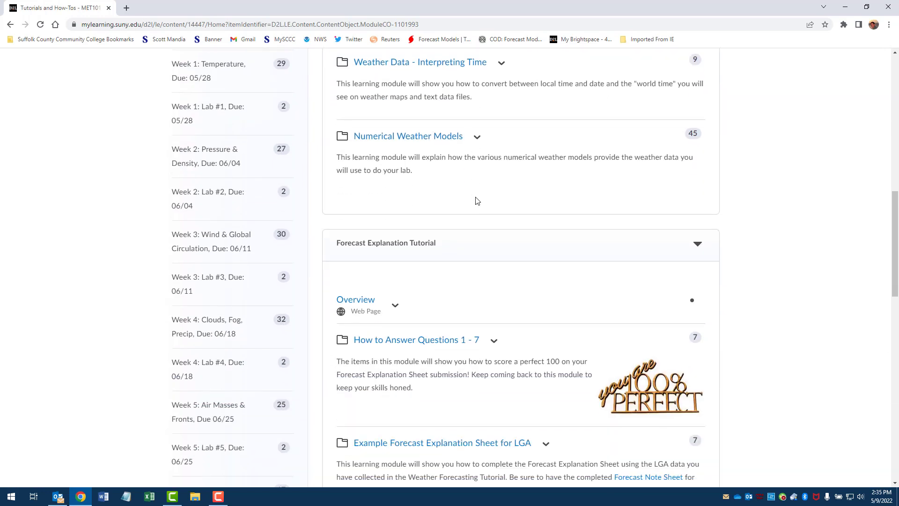
{"action": "scroll", "coordinate": [497, 252], "scroll_direction": "down", "scroll_amount": 8}
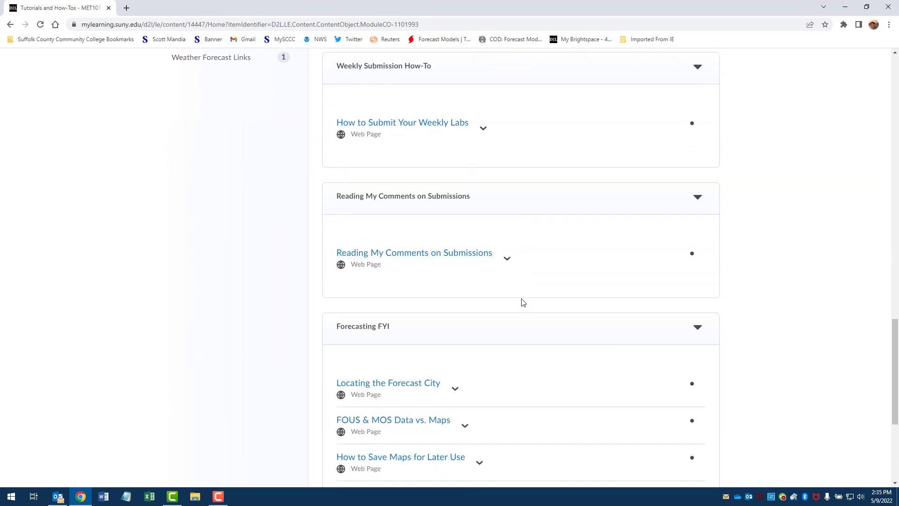
{"action": "scroll", "coordinate": [546, 310], "scroll_direction": "down", "scroll_amount": 2}
{"action": "scroll", "coordinate": [547, 310], "scroll_direction": "up", "scroll_amount": 20}
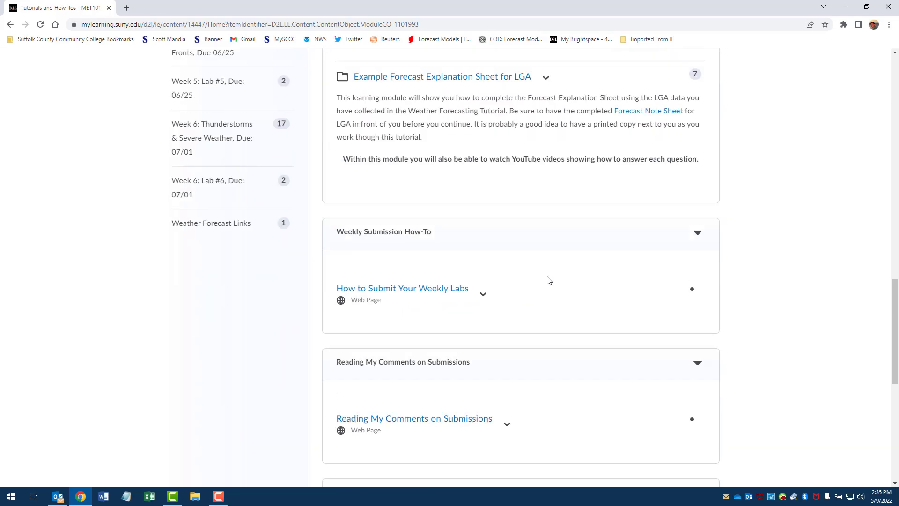
{"action": "scroll", "coordinate": [550, 269], "scroll_direction": "up", "scroll_amount": 10}
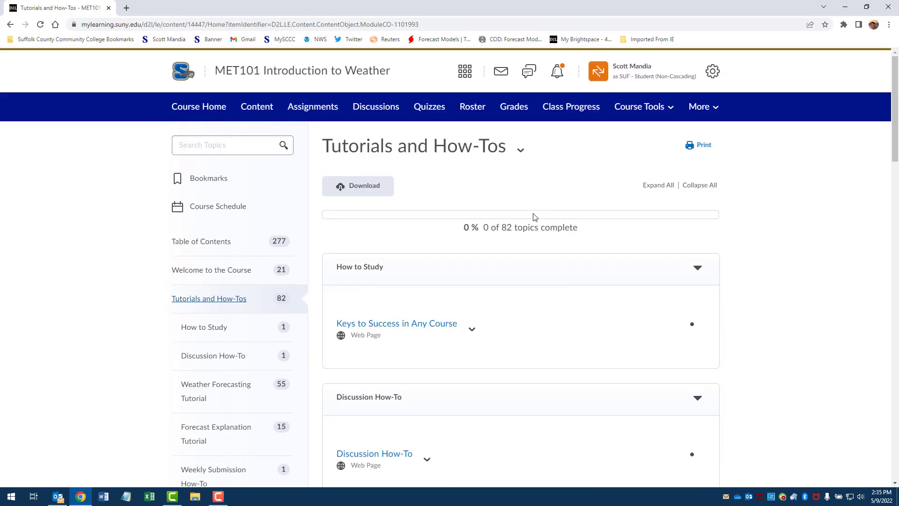
Leave the student role and go back to the homepage's Visual Table of Contents Widget
{"action": "left_click", "coordinate": [655, 75]}
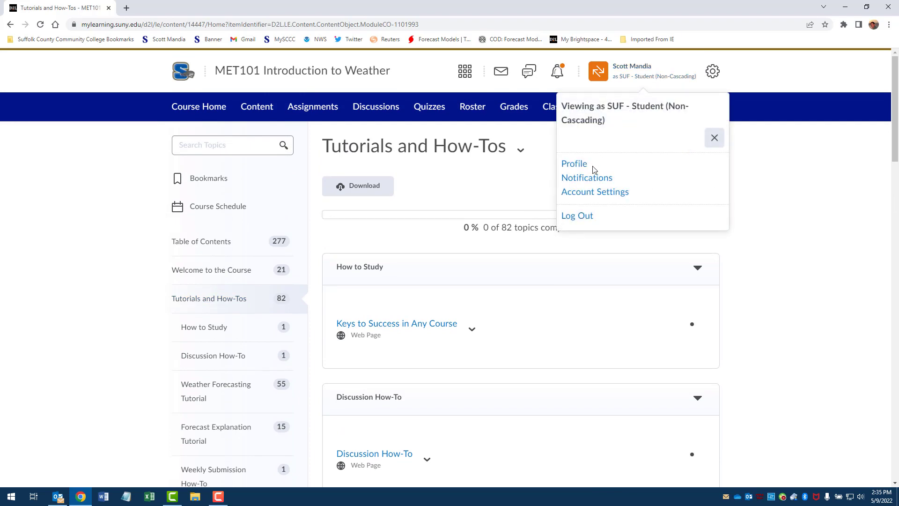
{"action": "left_click", "coordinate": [713, 139]}
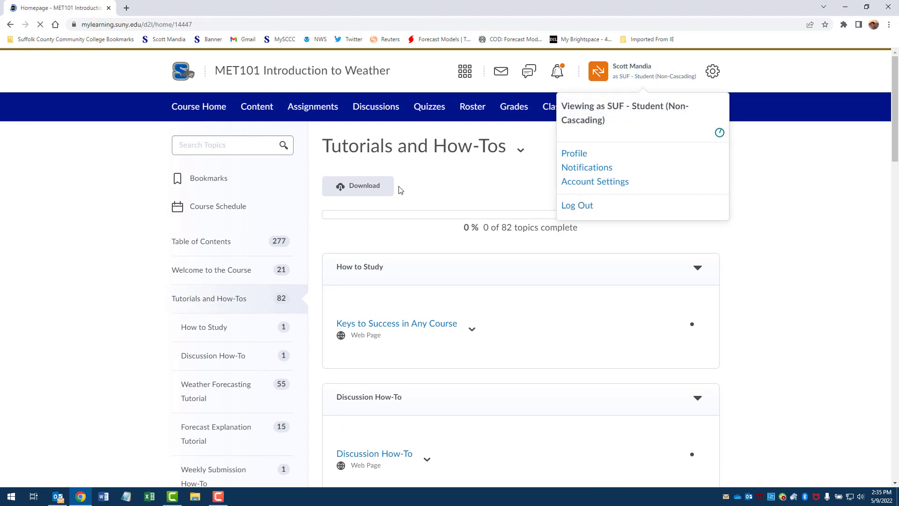
{"action": "scroll", "coordinate": [399, 188], "scroll_direction": "down", "scroll_amount": 1}
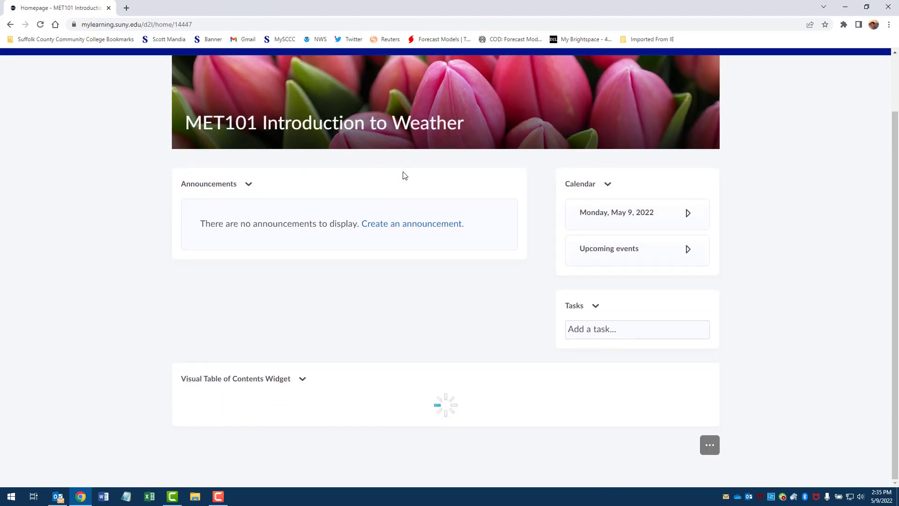
{"action": "scroll", "coordinate": [408, 173], "scroll_direction": "down", "scroll_amount": 4}
{"action": "scroll", "coordinate": [409, 172], "scroll_direction": "down", "scroll_amount": 2}
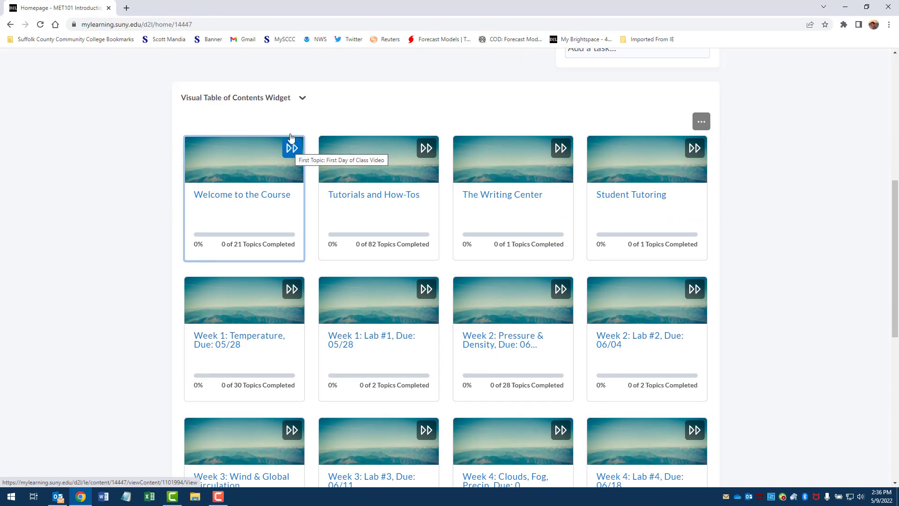
In Welcome to the Course's First Day of Class Video, enter the description "This is a video that walks you through the course as if it is Day One of the semester."
{"action": "left_click", "coordinate": [302, 103]}
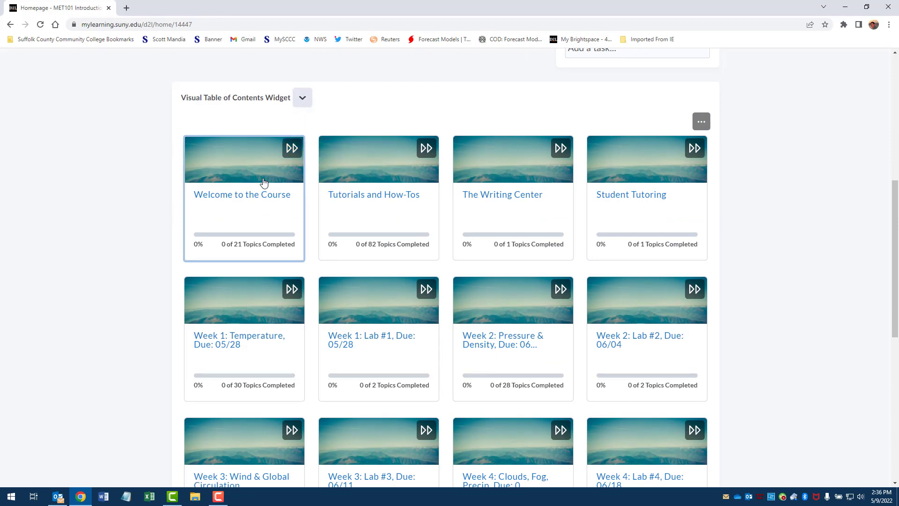
{"action": "left_click", "coordinate": [260, 198]}
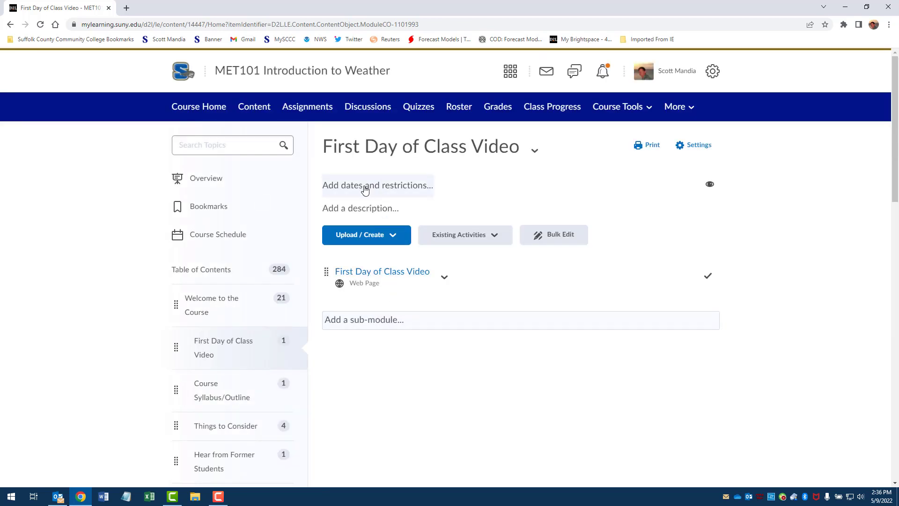
{"action": "left_click", "coordinate": [359, 208]}
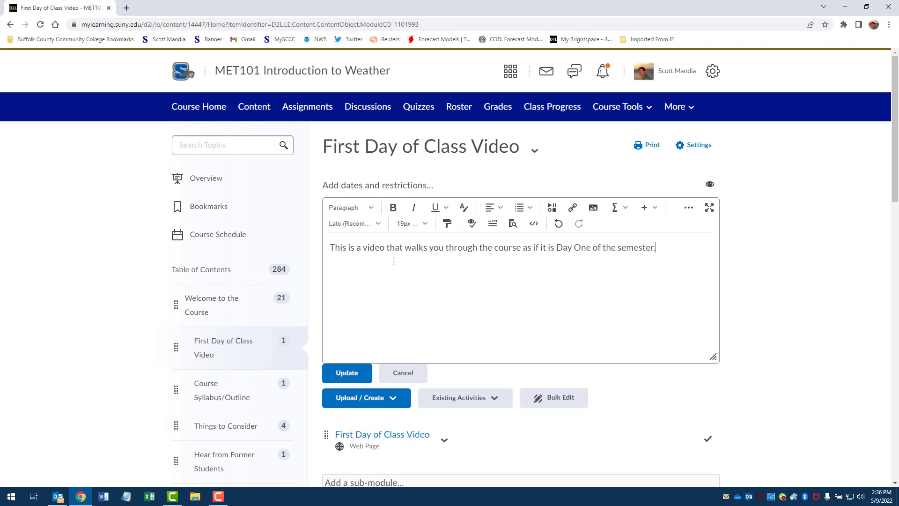
Start inserting an image into the First Day of Class Video description, choosing My Computer as the source
{"action": "scroll", "coordinate": [412, 292], "scroll_direction": "down", "scroll_amount": 1}
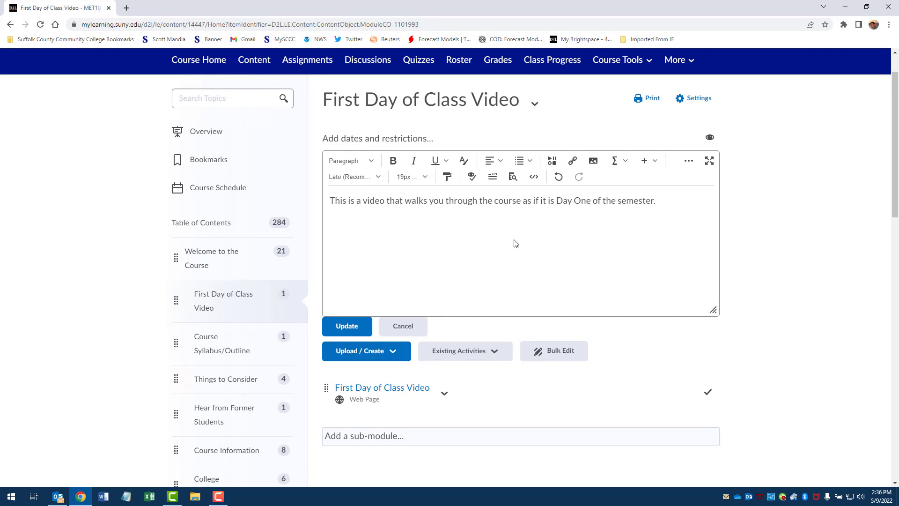
{"action": "left_click", "coordinate": [594, 161]}
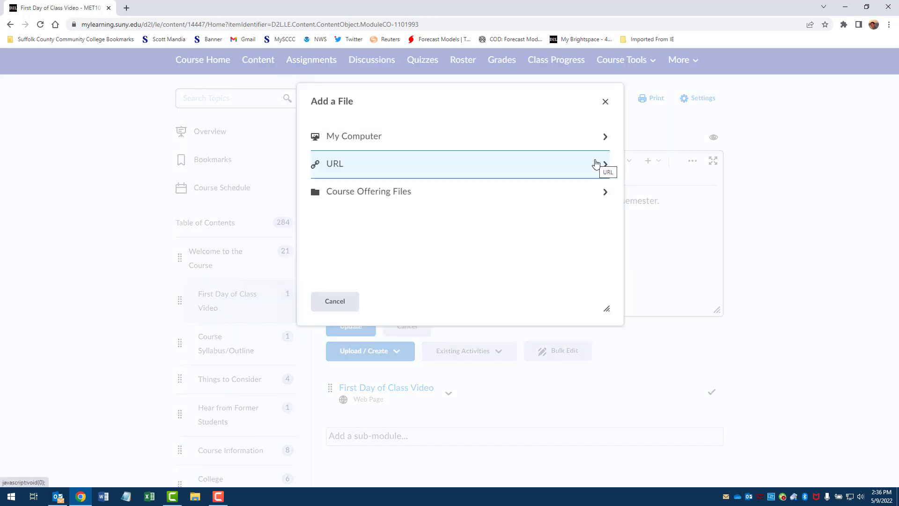
{"action": "left_click", "coordinate": [365, 140]}
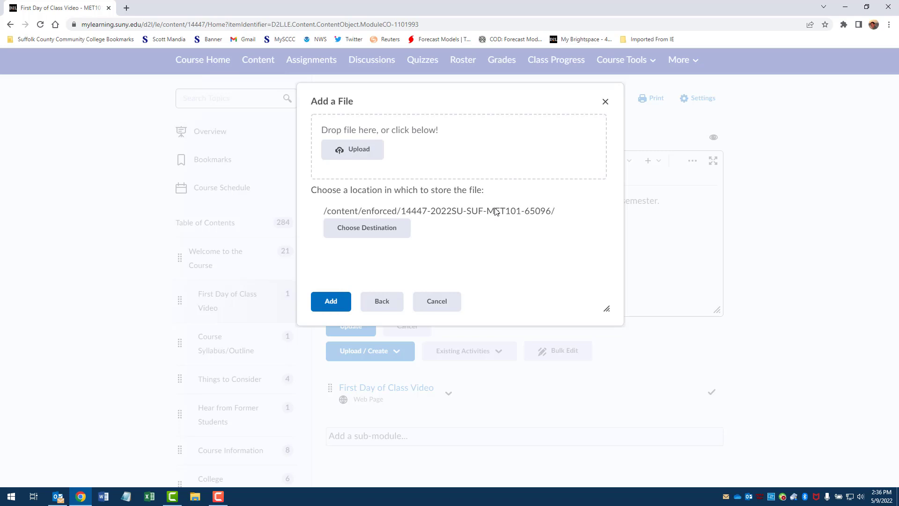
Search the web for "google" in a new browser tab and switch to the image results
{"action": "left_click", "coordinate": [126, 8]}
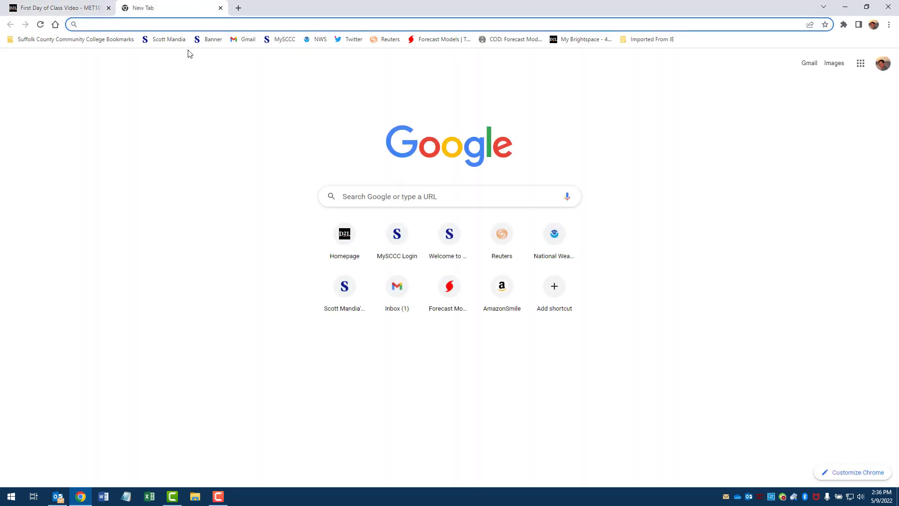
{"action": "type", "text": "google"}
{"action": "key", "text": "Return"}
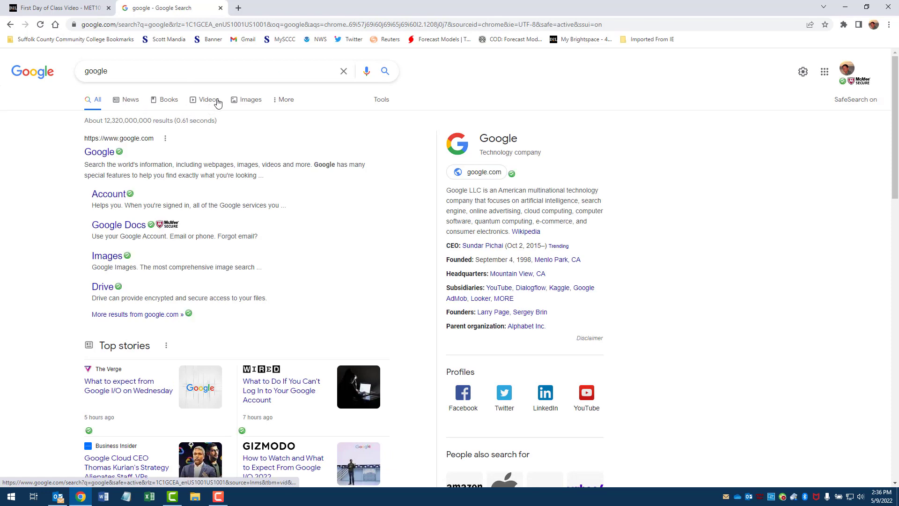
{"action": "left_click", "coordinate": [242, 101]}
Replace the image search term with "getting started" and run the search
{"action": "left_click", "coordinate": [75, 69]}
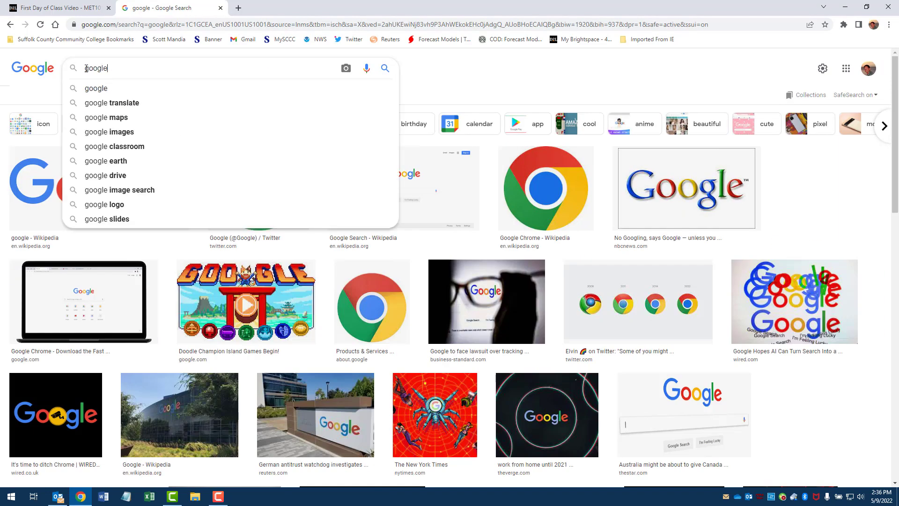
{"action": "type", "text": "get"}
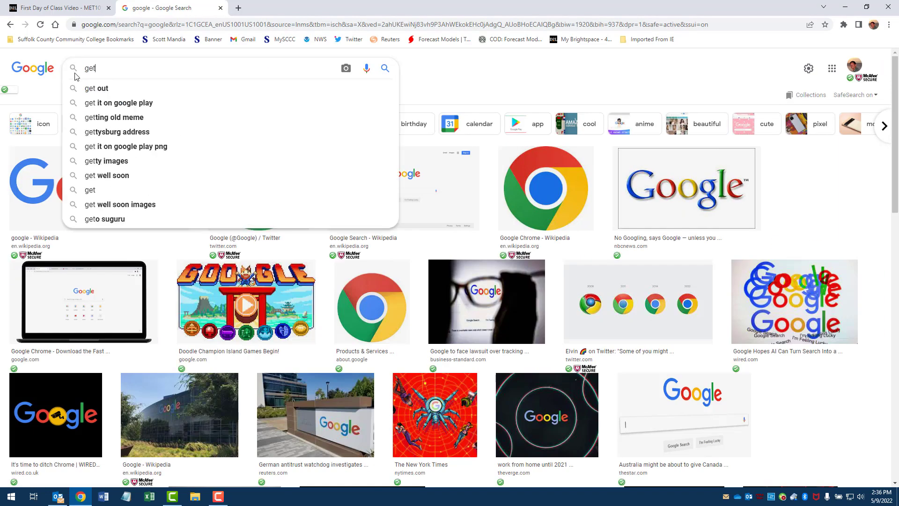
{"action": "type", "text": "ting strated"}
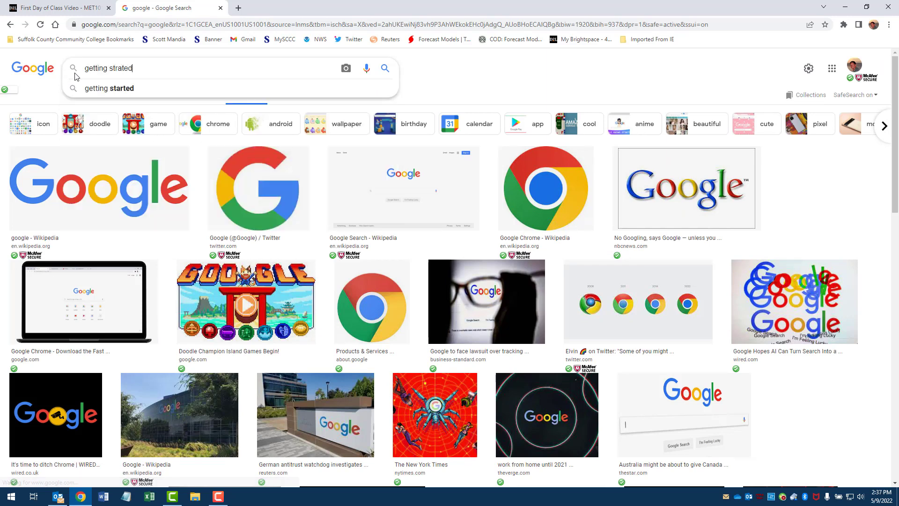
{"action": "key", "text": "BackSpace"}
{"action": "key", "text": "BackSpace"}
{"action": "key", "text": "BackSpace"}
{"action": "key", "text": "BackSpace"}
{"action": "key", "text": "BackSpace"}
{"action": "type", "text": "rted"}
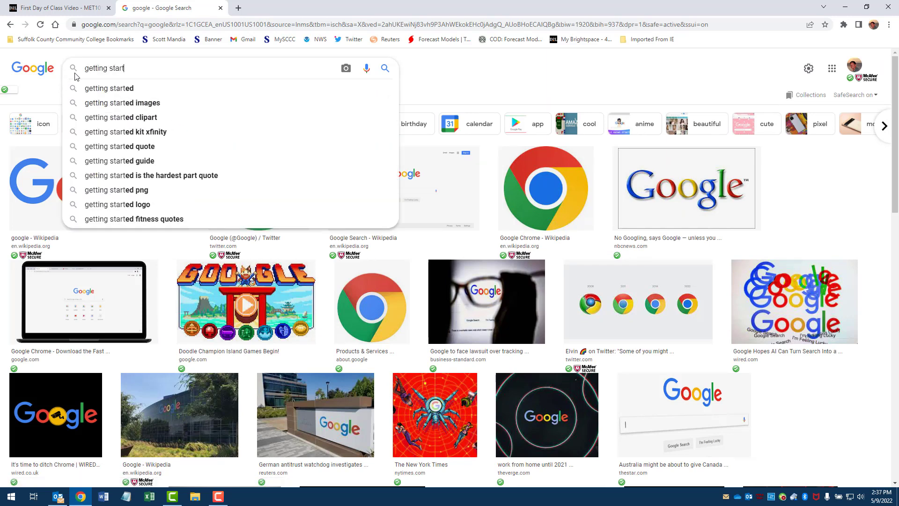
{"action": "key", "text": "Return"}
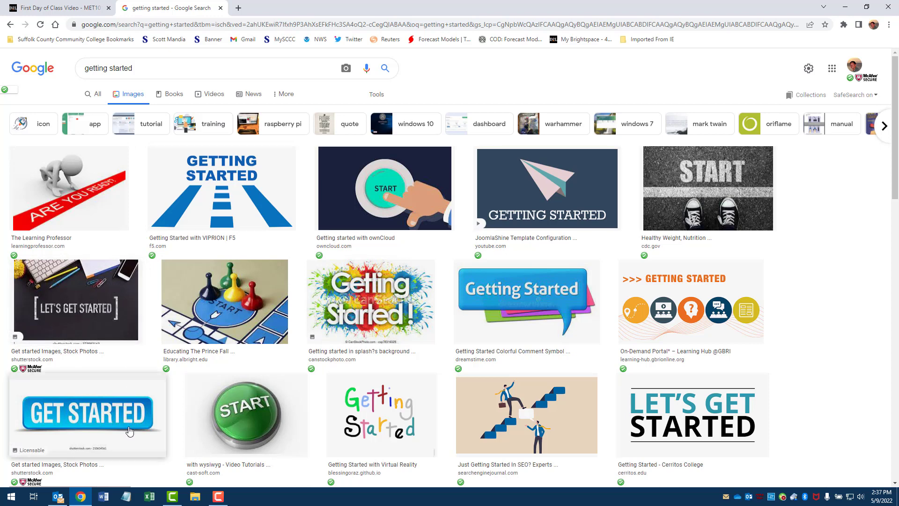
Save two Getting Started pictures from the results: the green START button and the banner with a finger reaching for START
{"action": "scroll", "coordinate": [123, 424], "scroll_direction": "down", "scroll_amount": 4}
{"action": "scroll", "coordinate": [408, 346], "scroll_direction": "down", "scroll_amount": 2}
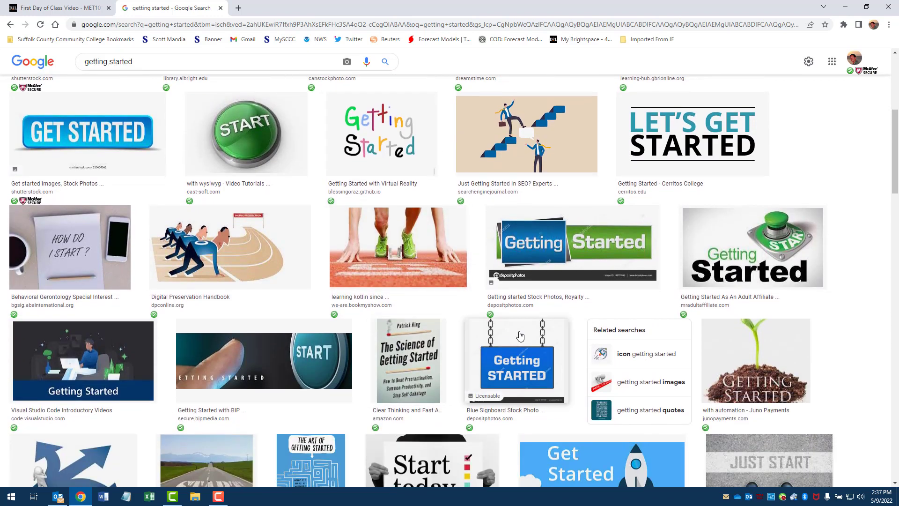
{"action": "scroll", "coordinate": [814, 248], "scroll_direction": "down", "scroll_amount": 1}
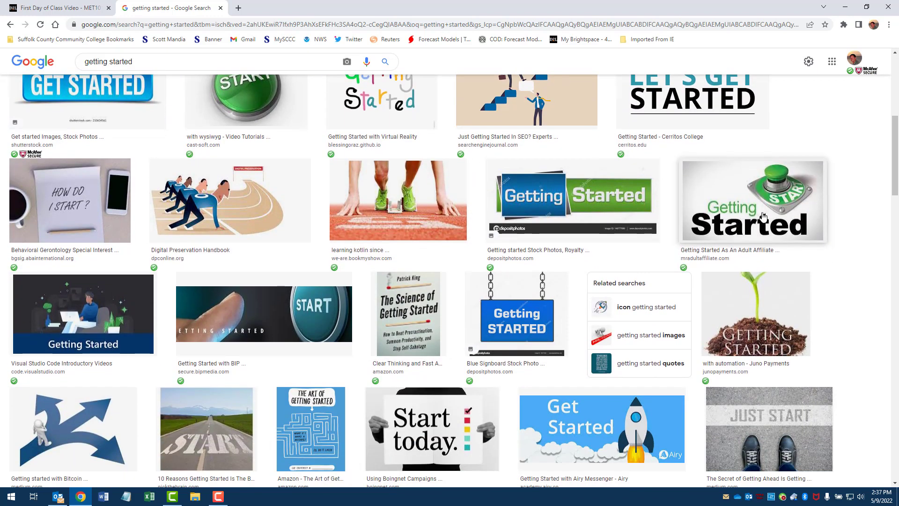
{"action": "right_click", "coordinate": [764, 210]}
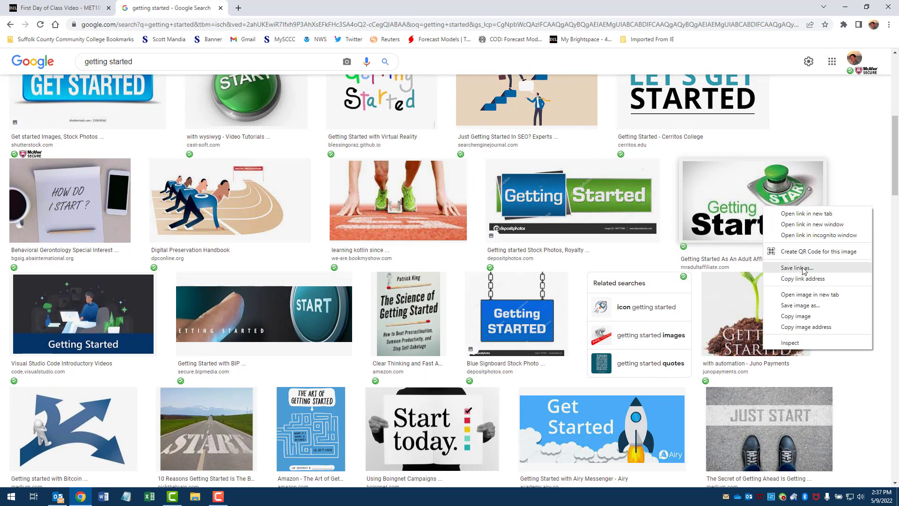
{"action": "left_click", "coordinate": [802, 305]}
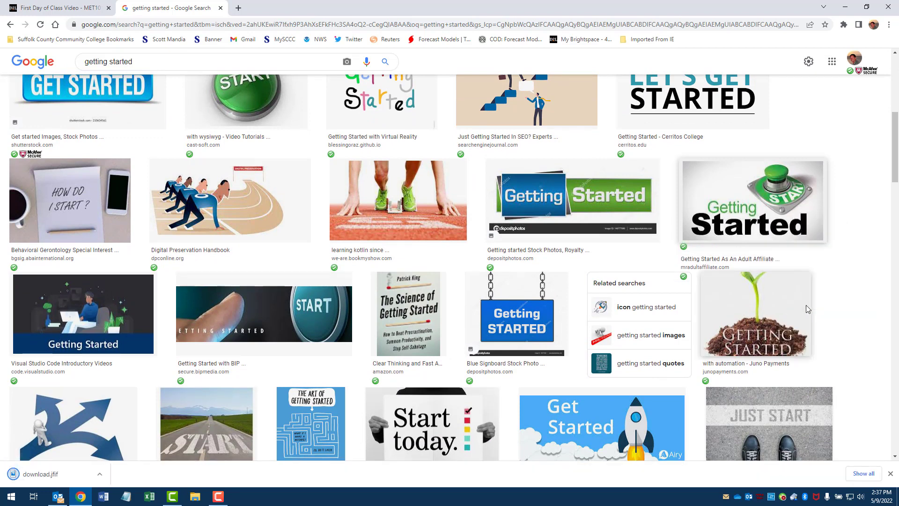
{"action": "right_click", "coordinate": [264, 310]}
{"action": "left_click", "coordinate": [285, 400]}
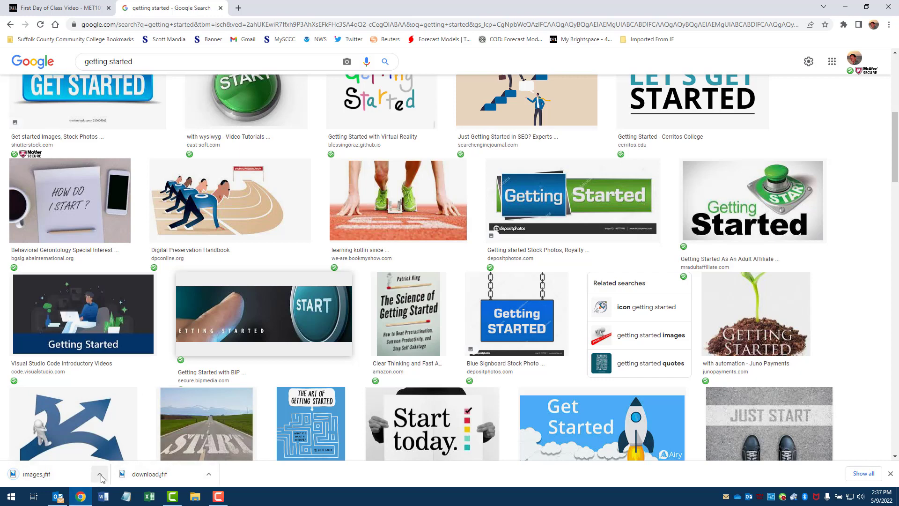
View the downloaded images.jfif in Photos and try to save it as a different file type
{"action": "left_click", "coordinate": [101, 475]}
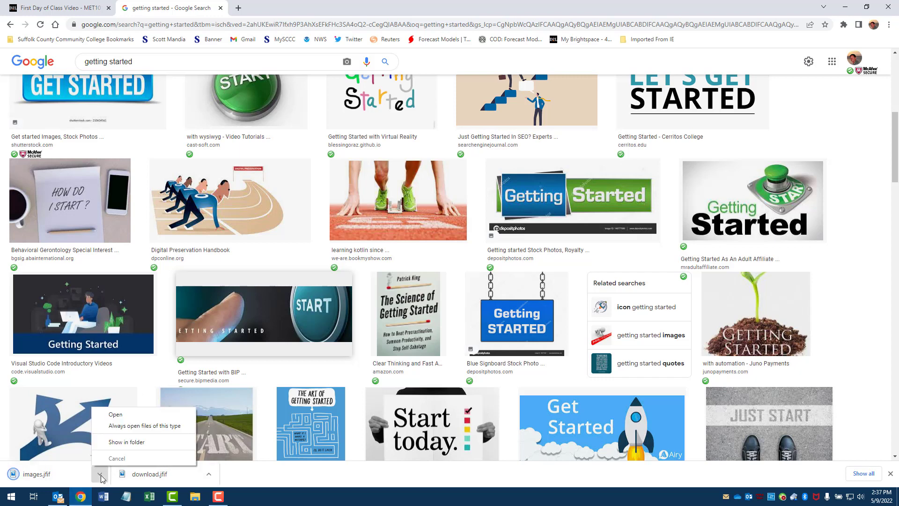
{"action": "left_click", "coordinate": [118, 443]}
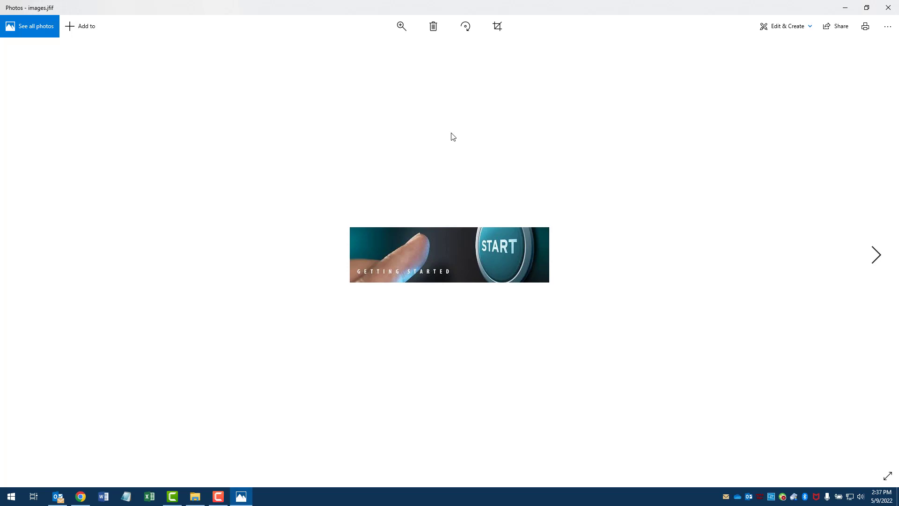
{"action": "left_click", "coordinate": [811, 27]}
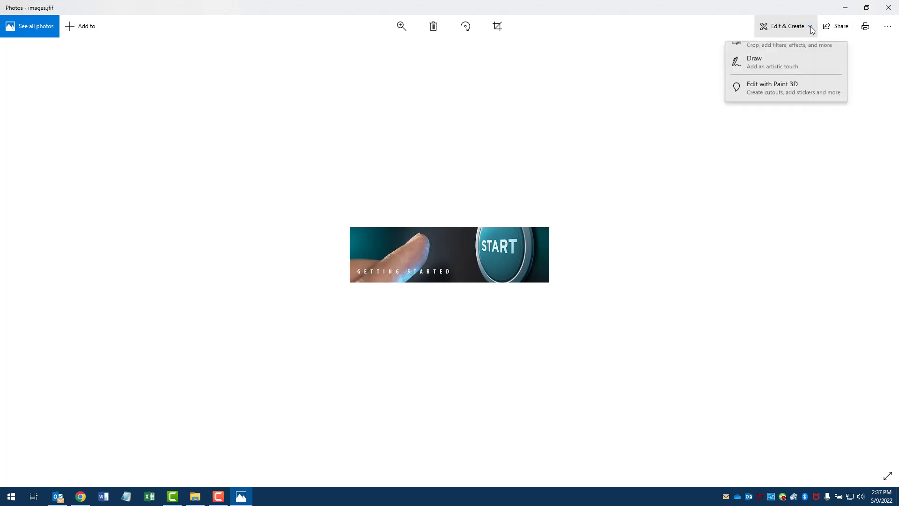
{"action": "left_click", "coordinate": [864, 36]}
{"action": "left_click", "coordinate": [887, 26]}
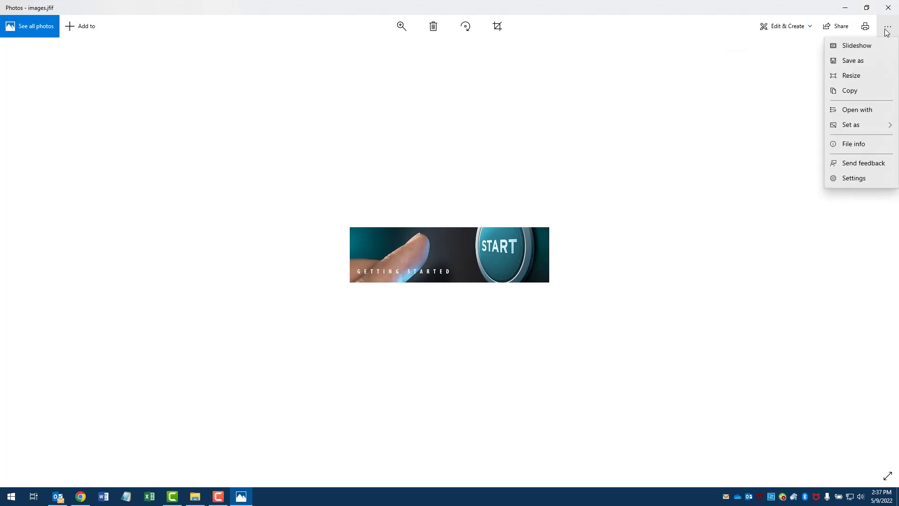
{"action": "left_click", "coordinate": [864, 65]}
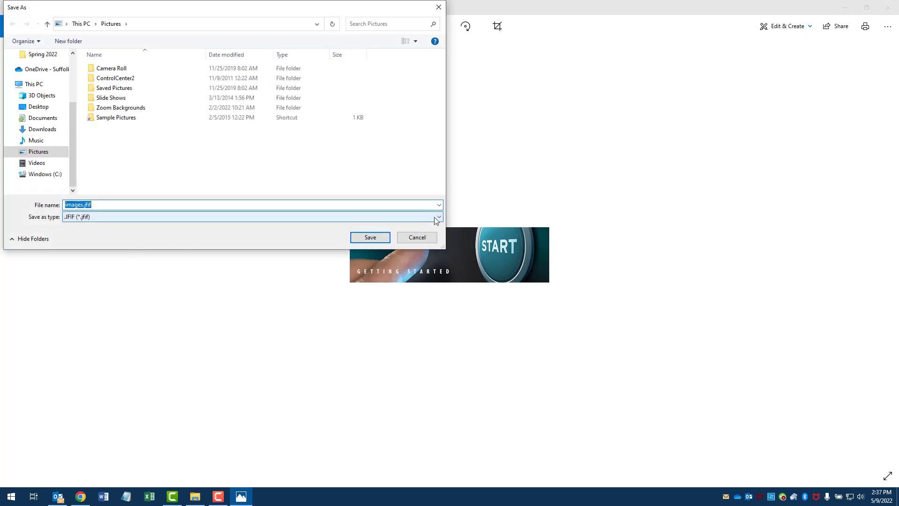
{"action": "left_click", "coordinate": [435, 218]}
{"action": "left_click", "coordinate": [435, 218]}
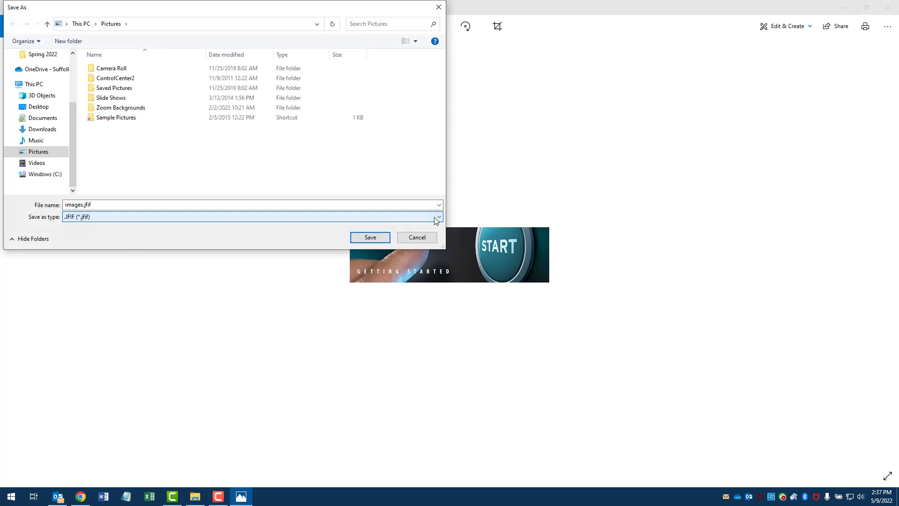
{"action": "left_click", "coordinate": [439, 7]}
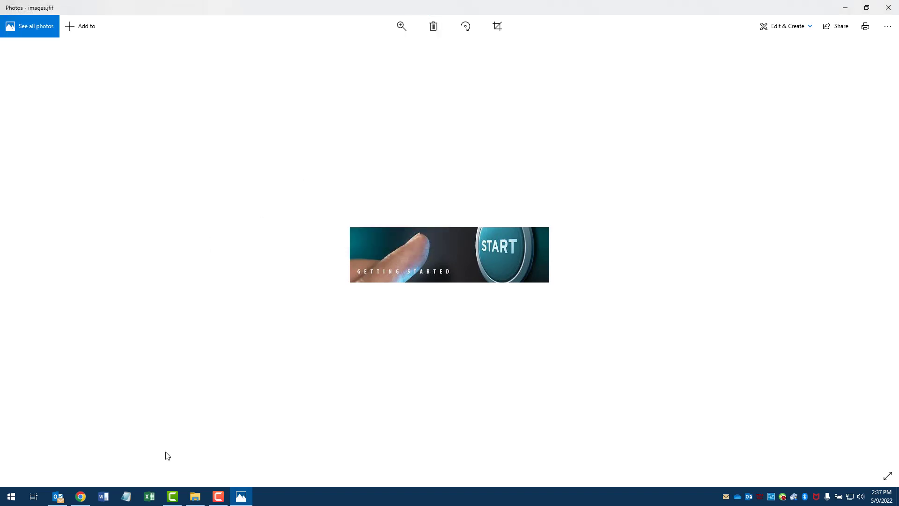
Return to the course's Add a File dialog and try to upload images.jfif from Downloads
{"action": "left_click", "coordinate": [172, 496]}
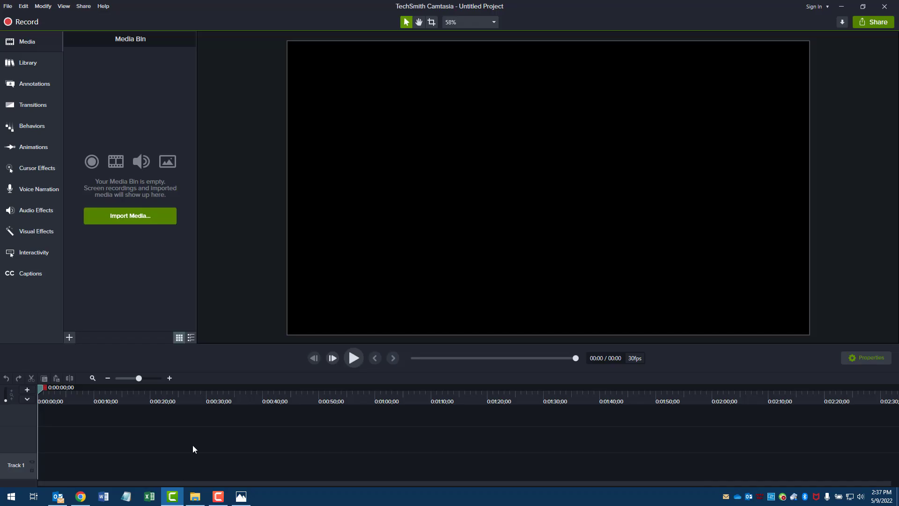
{"action": "left_click", "coordinate": [80, 496]}
{"action": "left_click", "coordinate": [47, 12]}
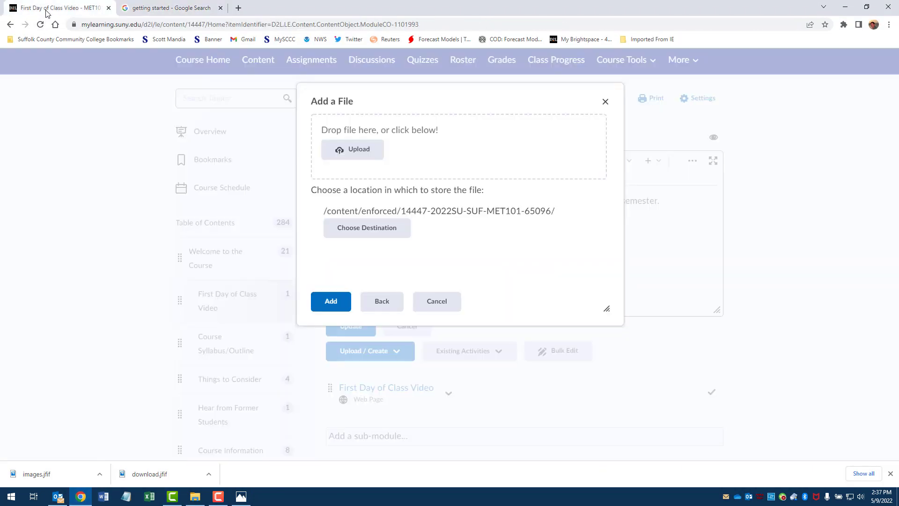
{"action": "left_click", "coordinate": [358, 158]}
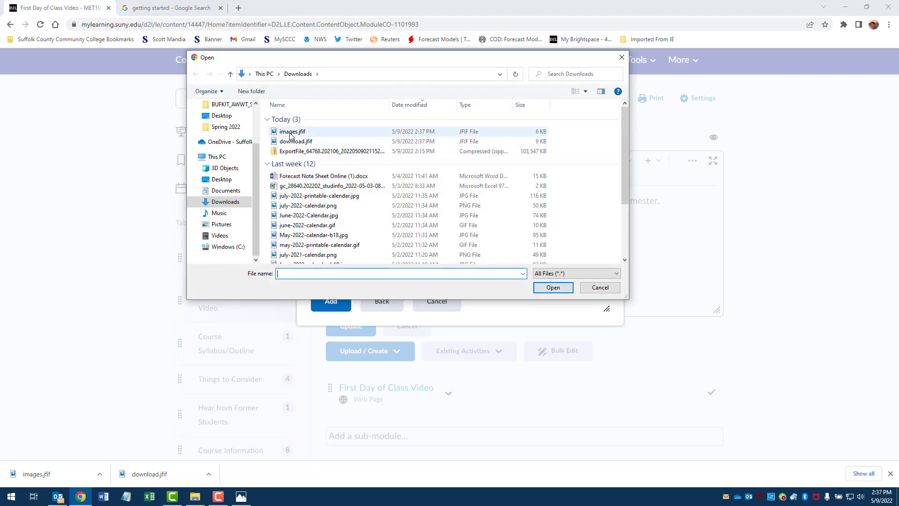
{"action": "double_click", "coordinate": [291, 132]}
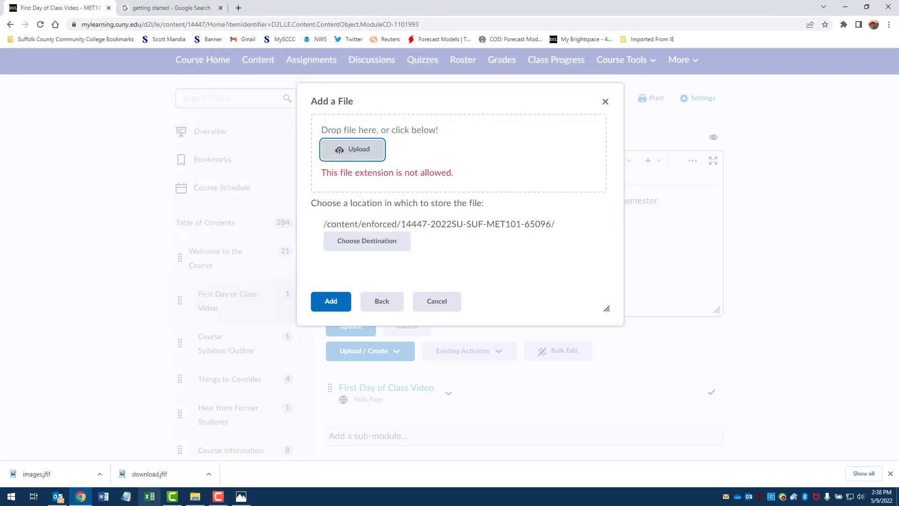
Switch to the Downloads folder in File Explorer and open images.jfif for editing in Paint 3D
{"action": "left_click", "coordinate": [204, 500]}
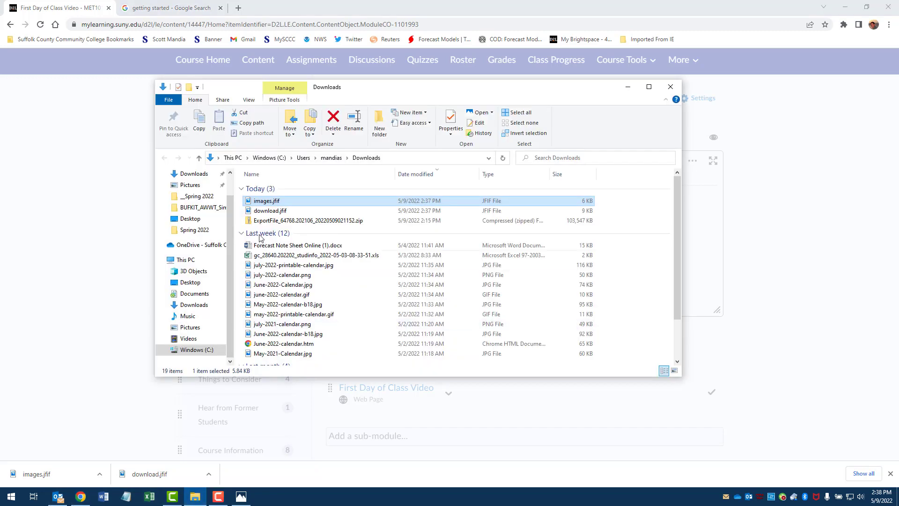
{"action": "right_click", "coordinate": [269, 202]}
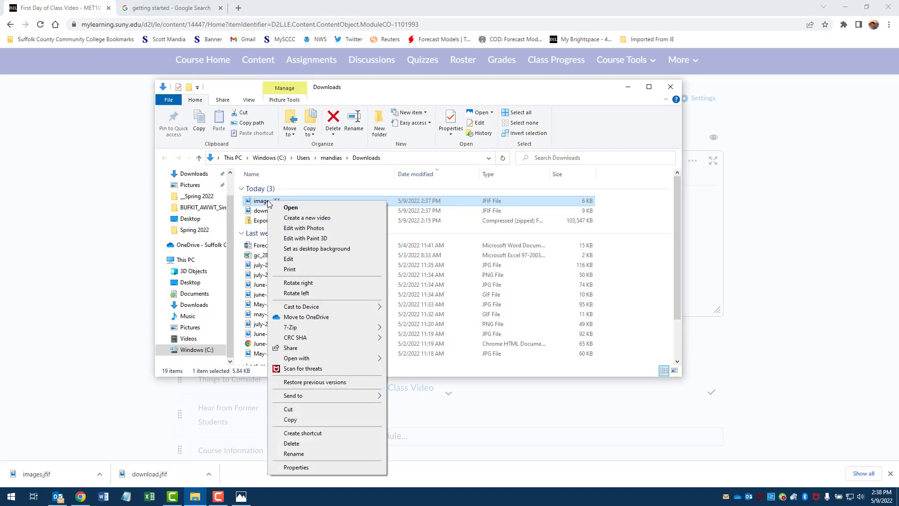
{"action": "left_click", "coordinate": [290, 238]}
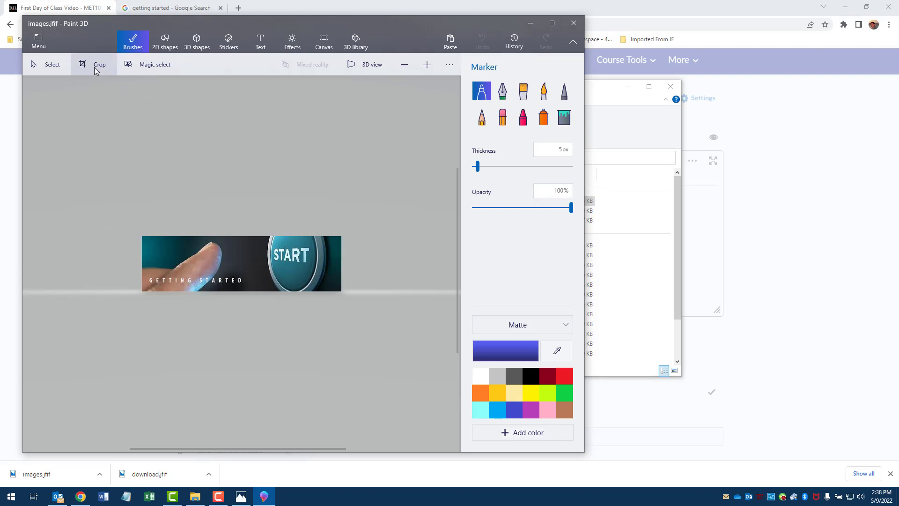
Save an image copy in 2D - PNG format to Downloads as getting started.png, and close Paint 3D and the folder window
{"action": "left_click", "coordinate": [38, 41]}
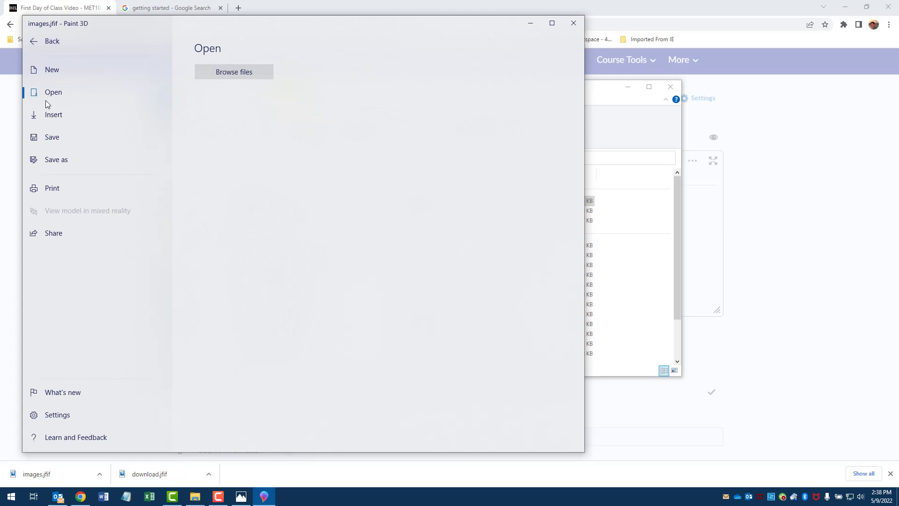
{"action": "left_click", "coordinate": [47, 161]}
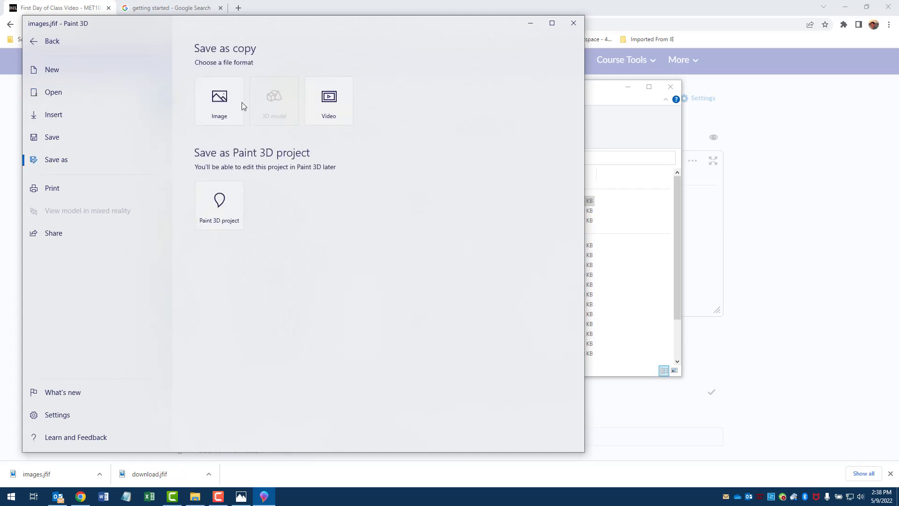
{"action": "left_click", "coordinate": [242, 105]}
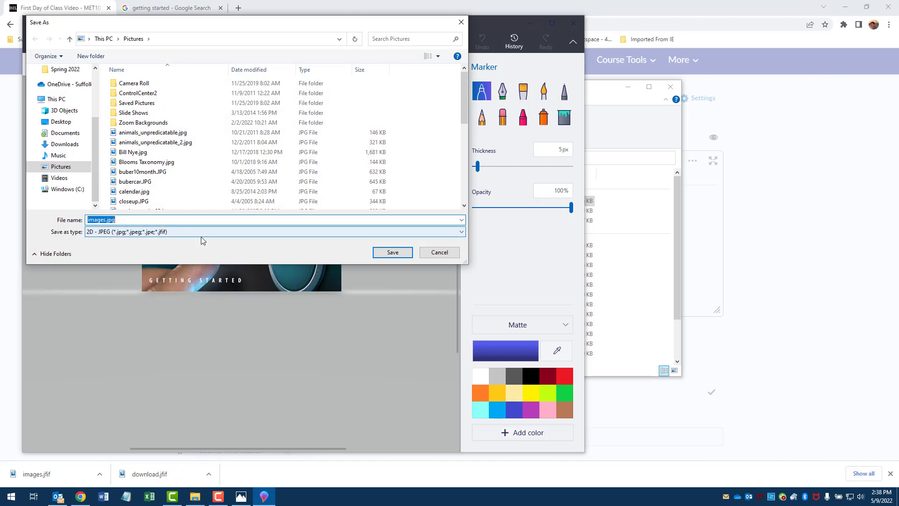
{"action": "left_click", "coordinate": [463, 233]}
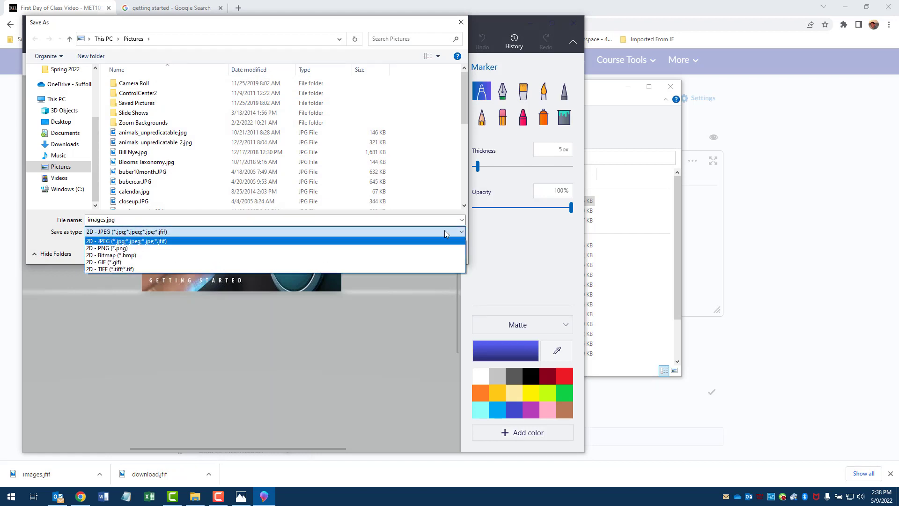
{"action": "left_click", "coordinate": [164, 248]}
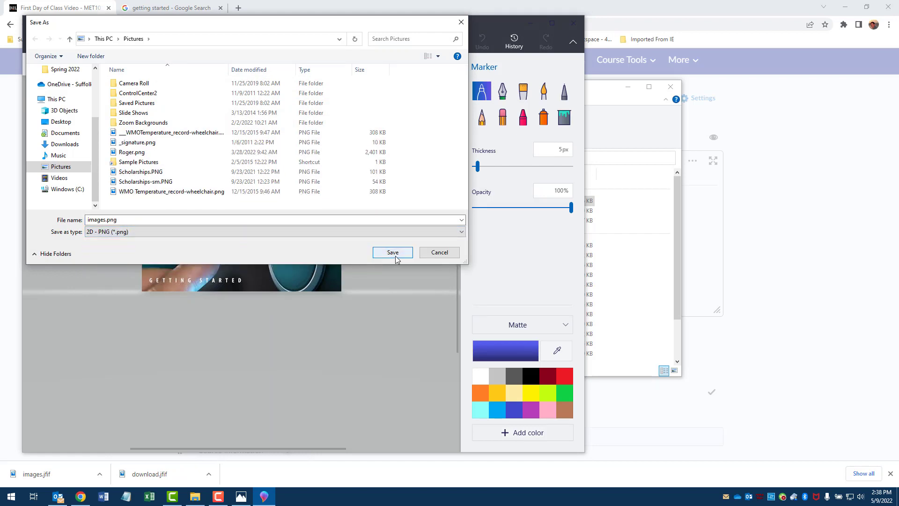
{"action": "left_click", "coordinate": [63, 143]}
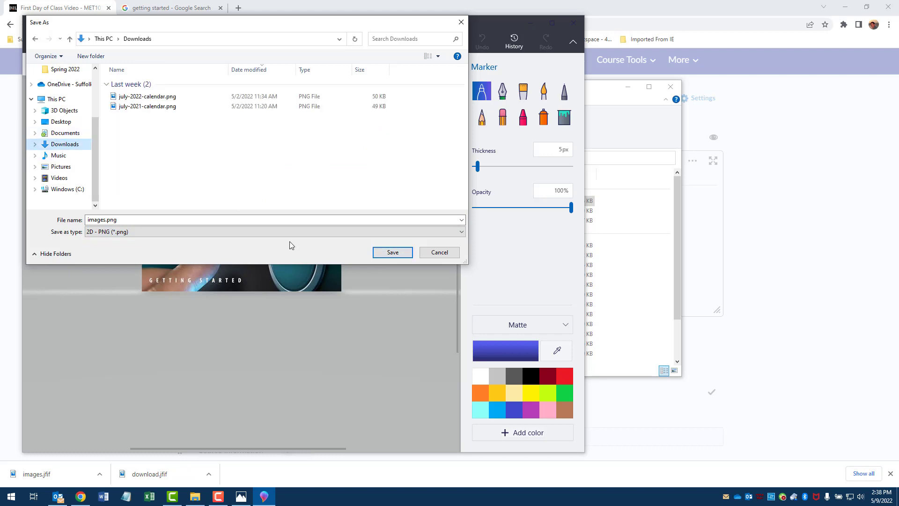
{"action": "double_click", "coordinate": [105, 218]}
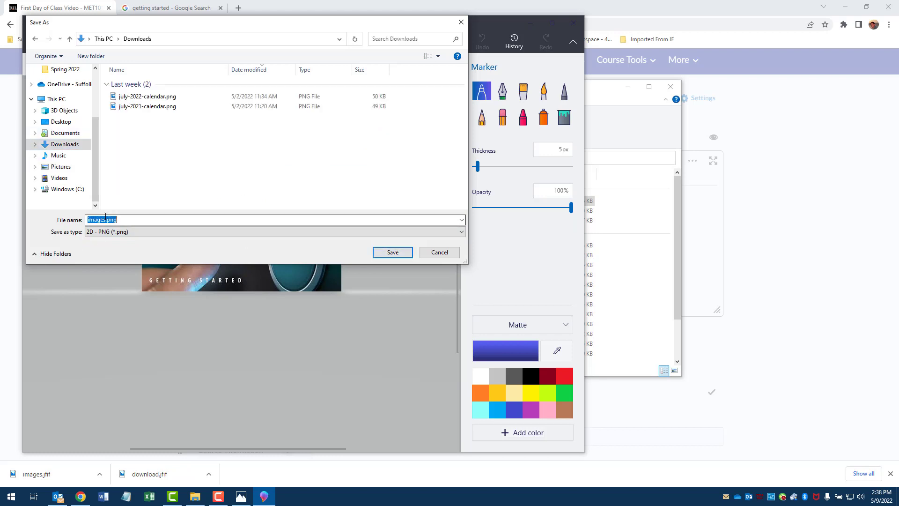
{"action": "type", "text": "ge"}
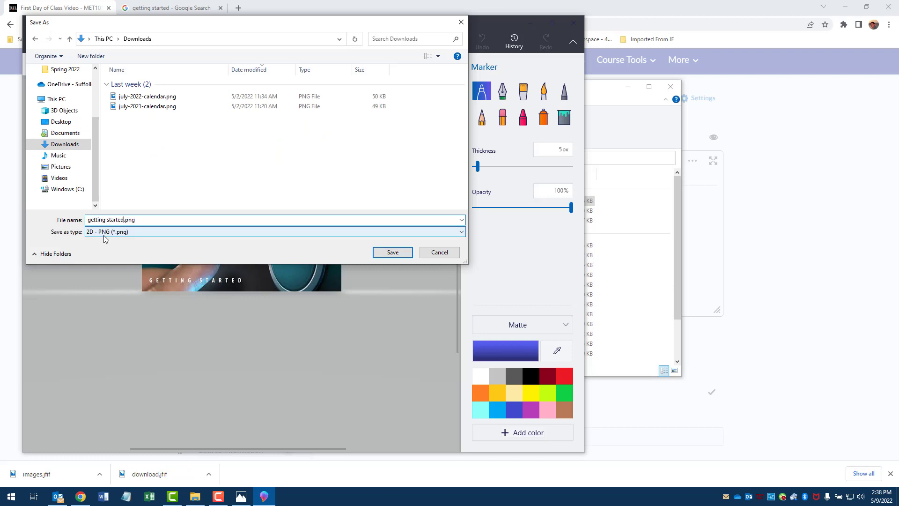
{"action": "key", "text": "Return"}
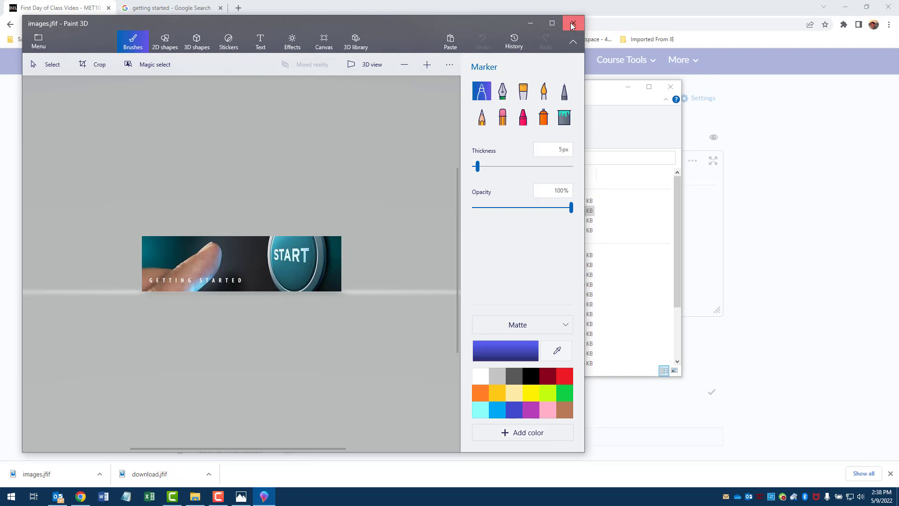
{"action": "left_click", "coordinate": [572, 23]}
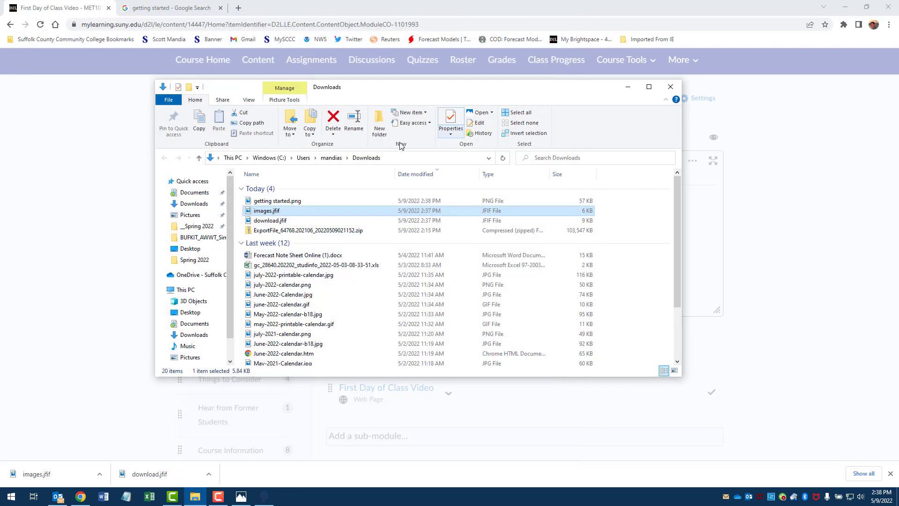
{"action": "left_click", "coordinate": [671, 86]}
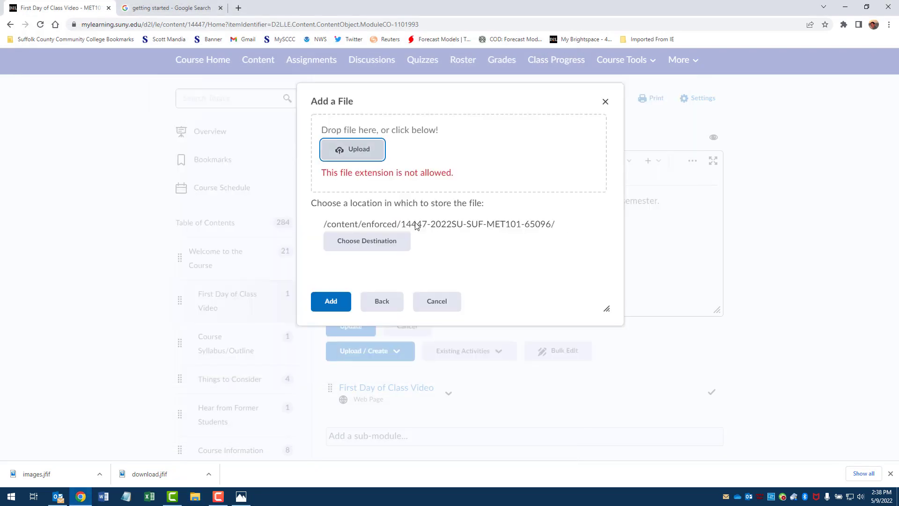
Upload getting started.png from Downloads into the First Day of Class Video description and mark the image as decorative
{"action": "left_click", "coordinate": [381, 157]}
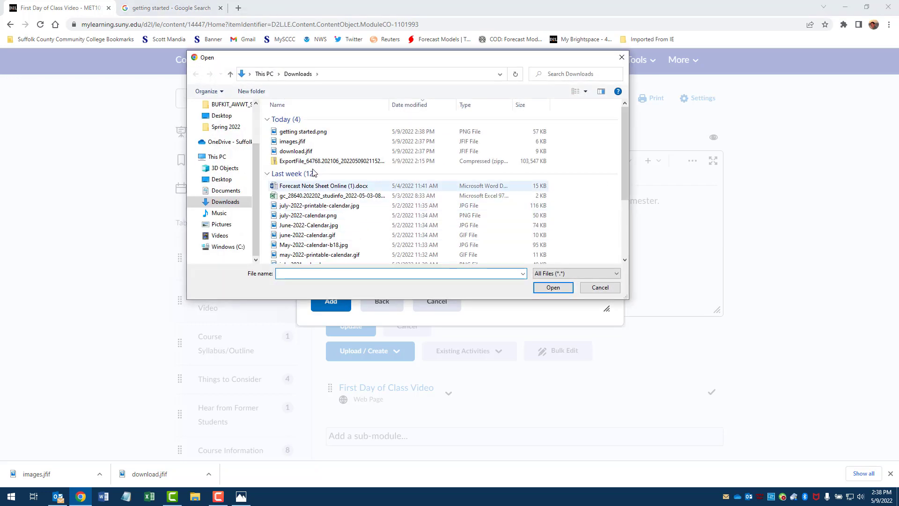
{"action": "double_click", "coordinate": [311, 131]}
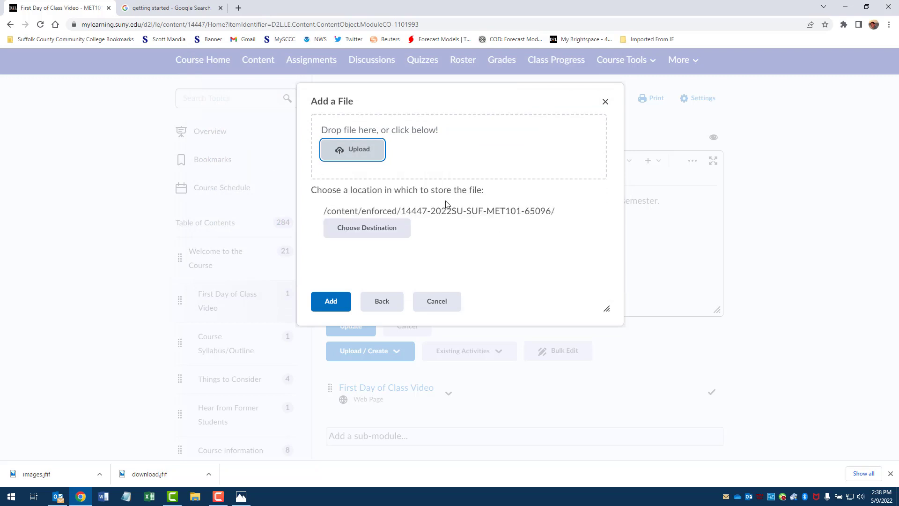
{"action": "left_click", "coordinate": [330, 304]}
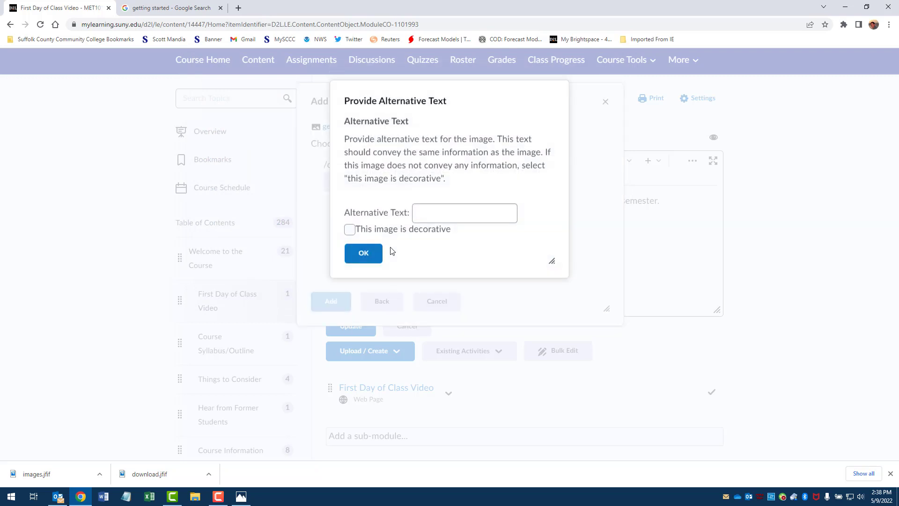
{"action": "left_click", "coordinate": [442, 219]}
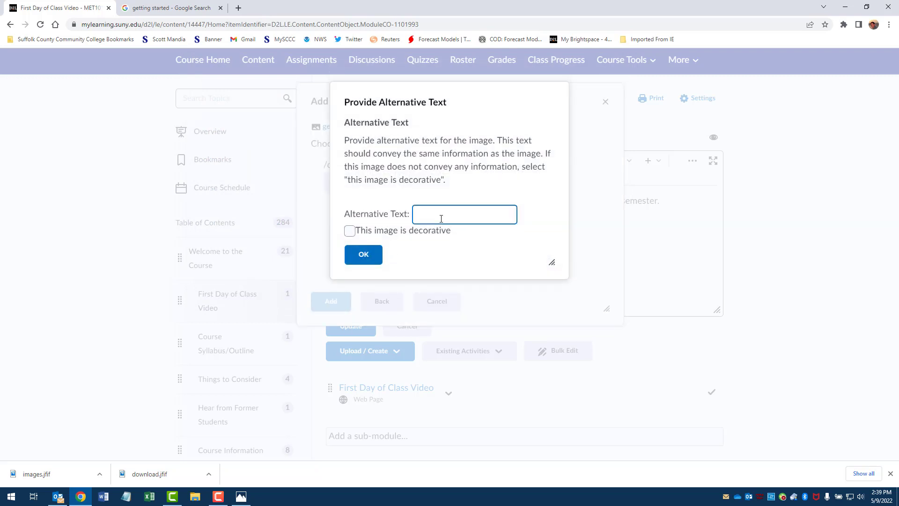
{"action": "left_click", "coordinate": [355, 233]}
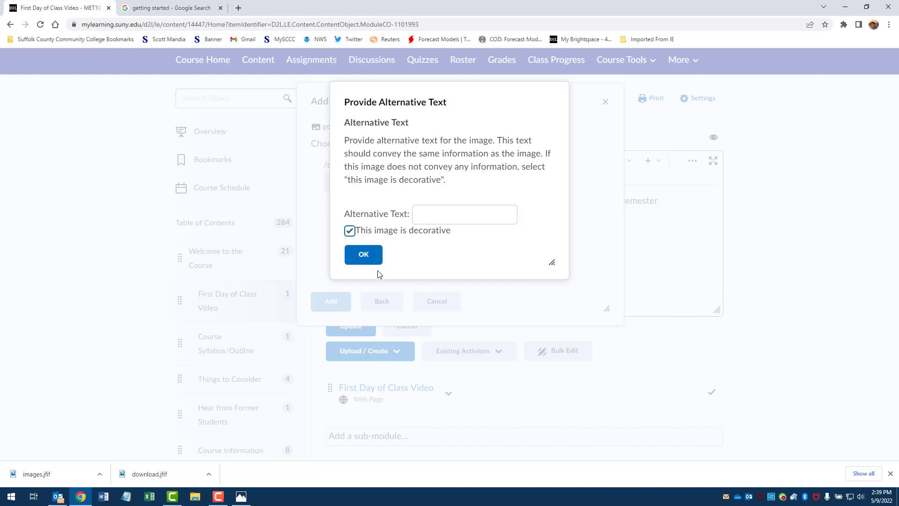
{"action": "left_click", "coordinate": [363, 255]}
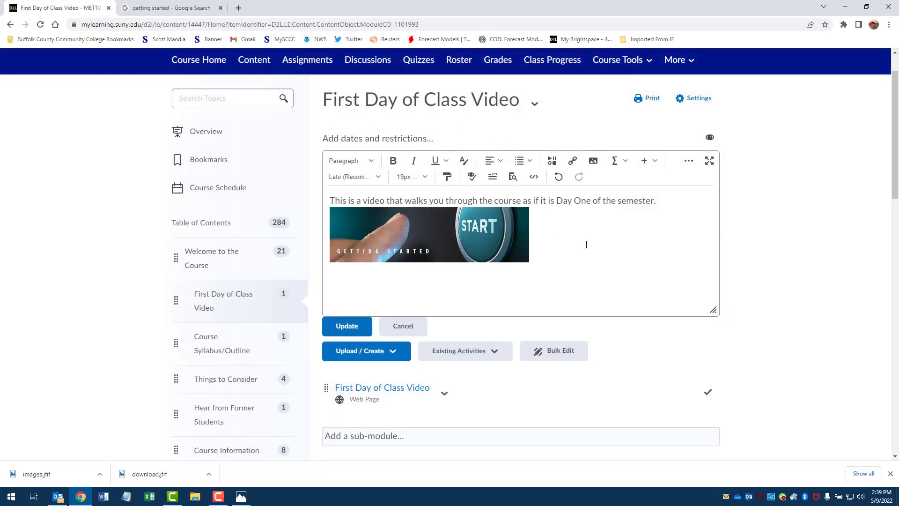
Save the First Day of Class Video description with its inserted image and look over the page
{"action": "scroll", "coordinate": [586, 244], "scroll_direction": "down", "scroll_amount": 1}
{"action": "left_click", "coordinate": [346, 281]}
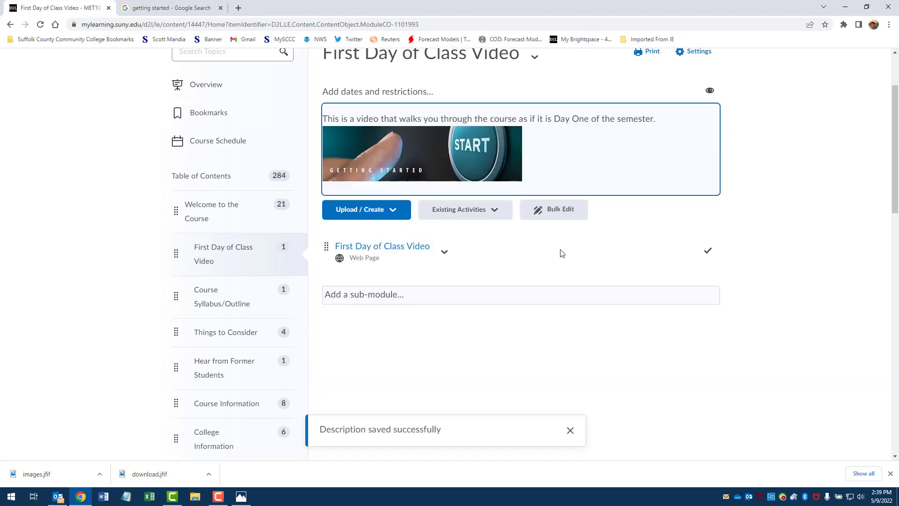
{"action": "scroll", "coordinate": [562, 253], "scroll_direction": "down", "scroll_amount": 4}
{"action": "scroll", "coordinate": [562, 252], "scroll_direction": "up", "scroll_amount": 6}
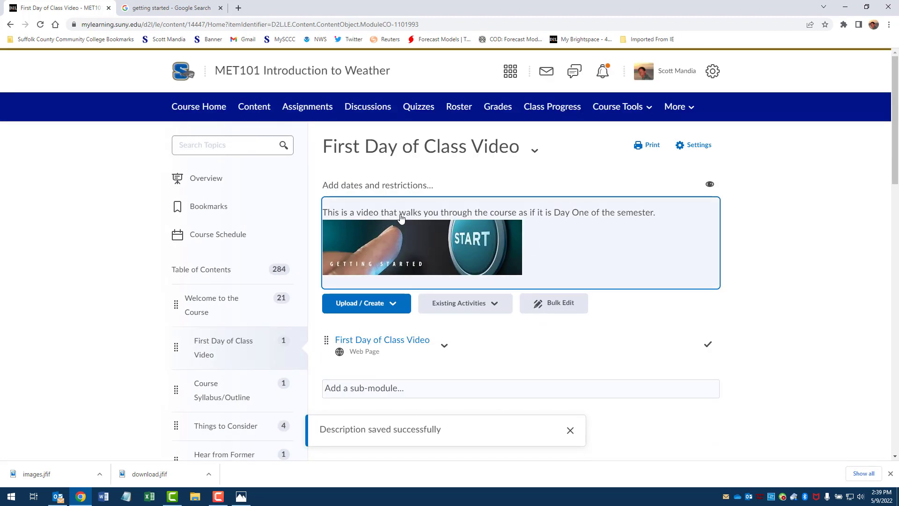
Go to the course home, open Welcome to the Course from the visual table of contents, and review the module's overview page
{"action": "left_click", "coordinate": [206, 108]}
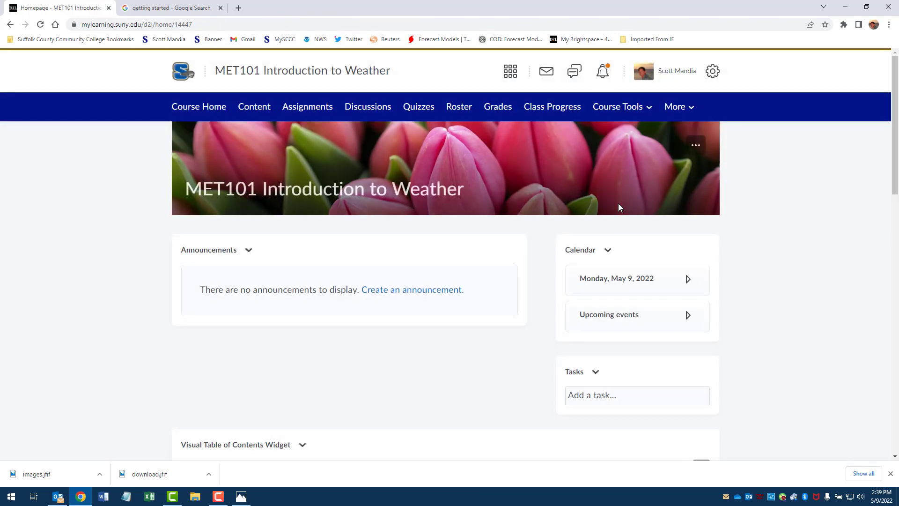
{"action": "scroll", "coordinate": [627, 199], "scroll_direction": "down", "scroll_amount": 5}
{"action": "scroll", "coordinate": [628, 199], "scroll_direction": "down", "scroll_amount": 2}
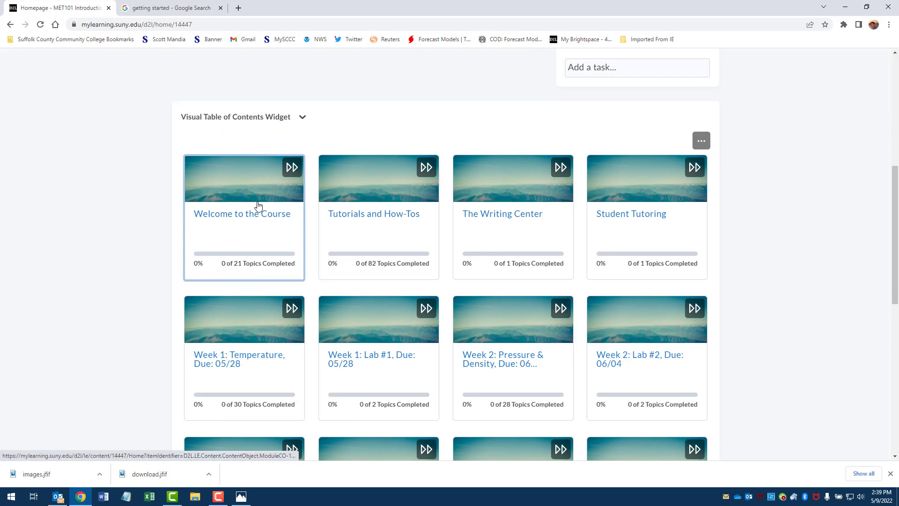
{"action": "left_click", "coordinate": [255, 215]}
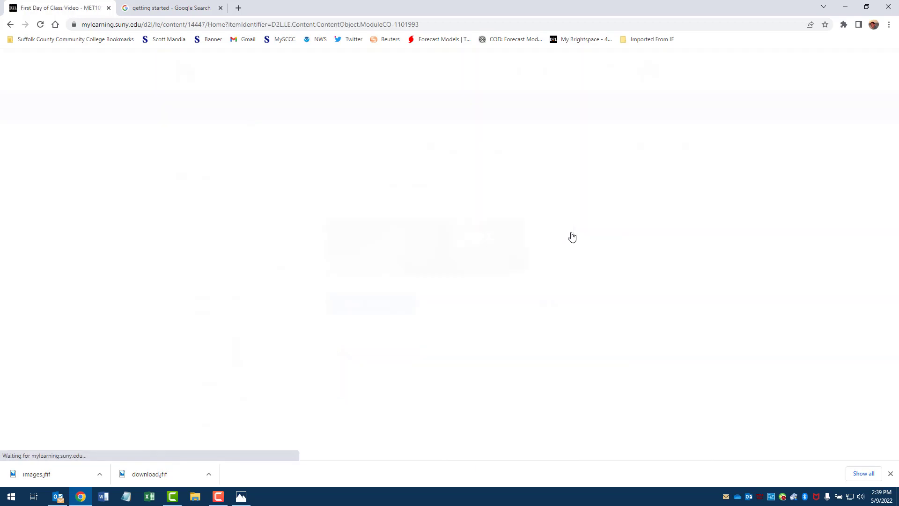
{"action": "scroll", "coordinate": [572, 237], "scroll_direction": "down", "scroll_amount": 1}
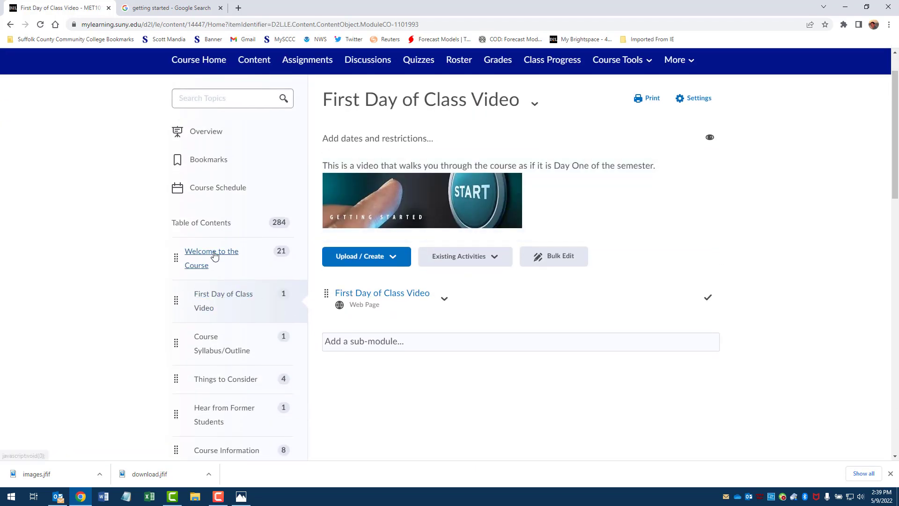
{"action": "left_click", "coordinate": [213, 255]}
{"action": "scroll", "coordinate": [579, 270], "scroll_direction": "down", "scroll_amount": 1}
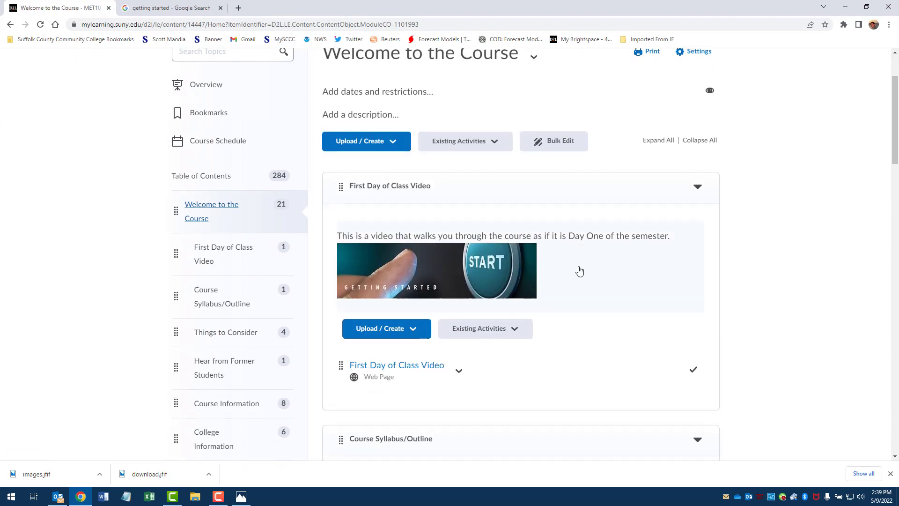
{"action": "scroll", "coordinate": [474, 266], "scroll_direction": "up", "scroll_amount": 2}
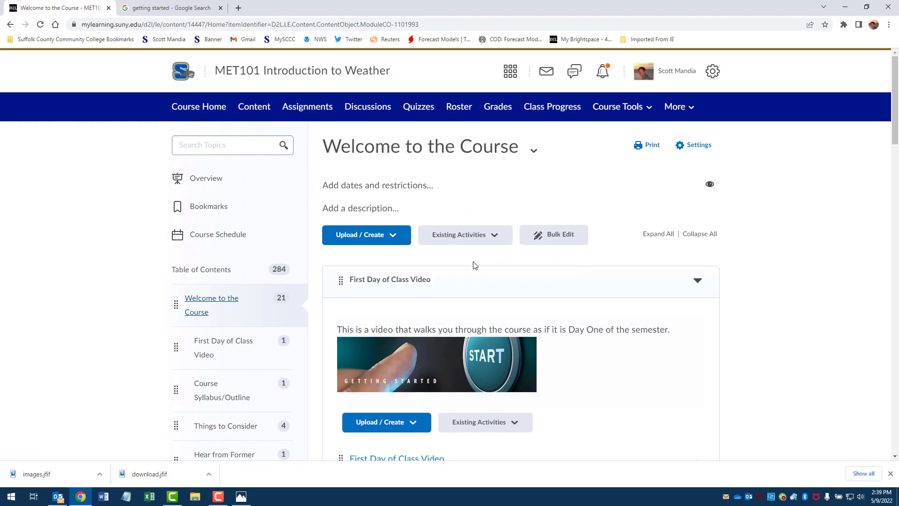
{"action": "left_click", "coordinate": [386, 237]}
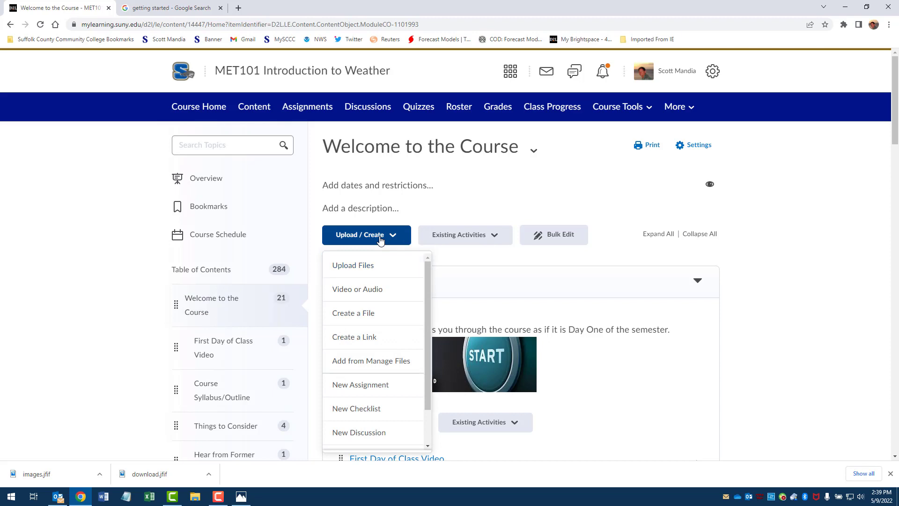
{"action": "left_click", "coordinate": [374, 187]}
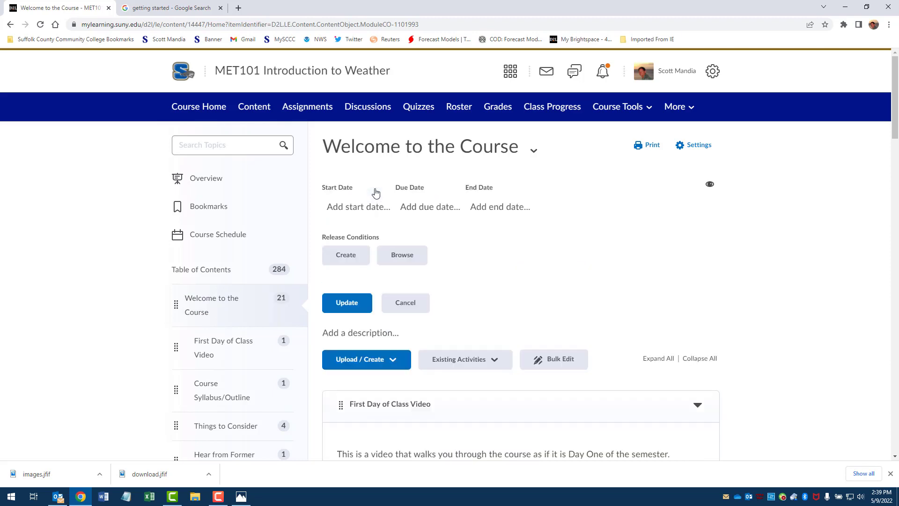
{"action": "left_click", "coordinate": [405, 302]}
Upload getting started.png from the computer's Downloads folder into the Welcome to the Course module description
{"action": "left_click", "coordinate": [367, 210]}
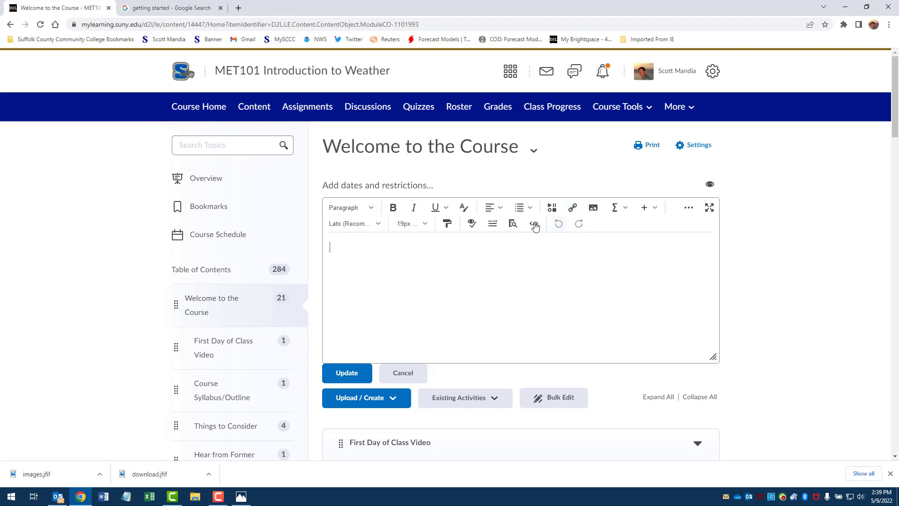
{"action": "left_click", "coordinate": [593, 209]}
{"action": "left_click", "coordinate": [363, 138]}
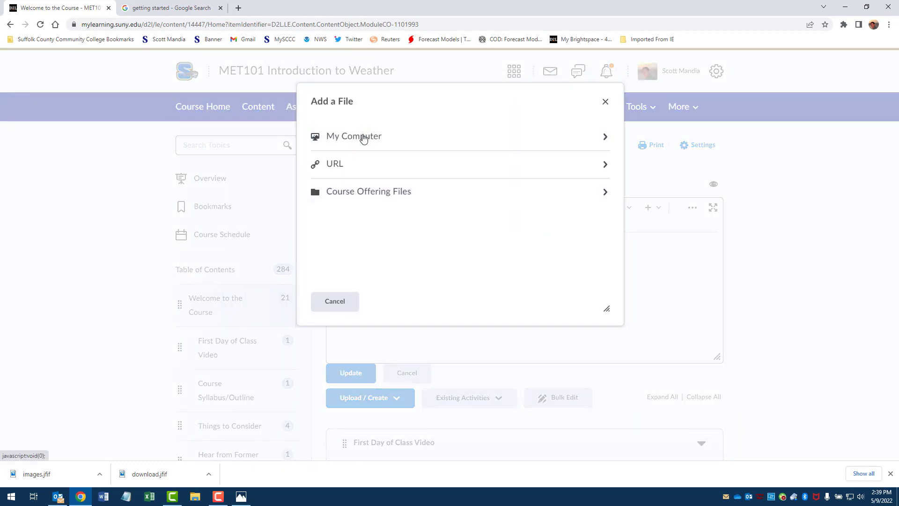
{"action": "left_click", "coordinate": [363, 151]}
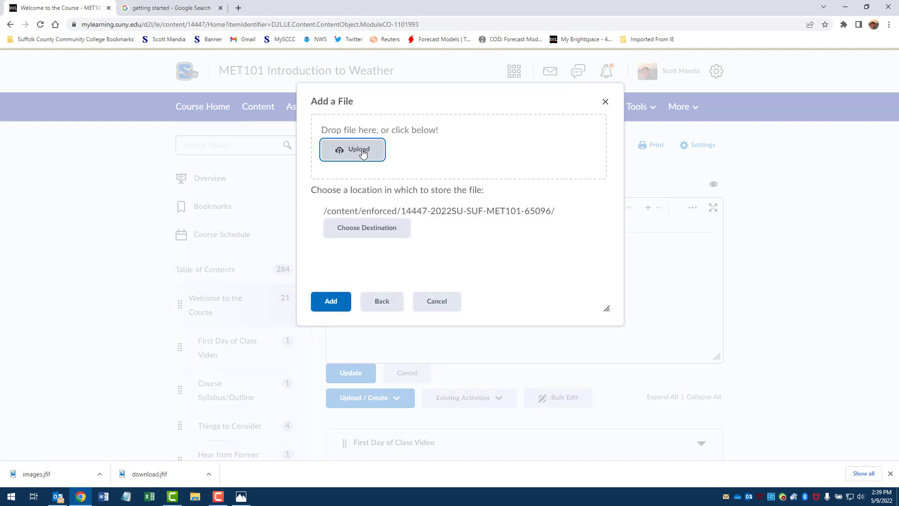
{"action": "left_click", "coordinate": [286, 132]}
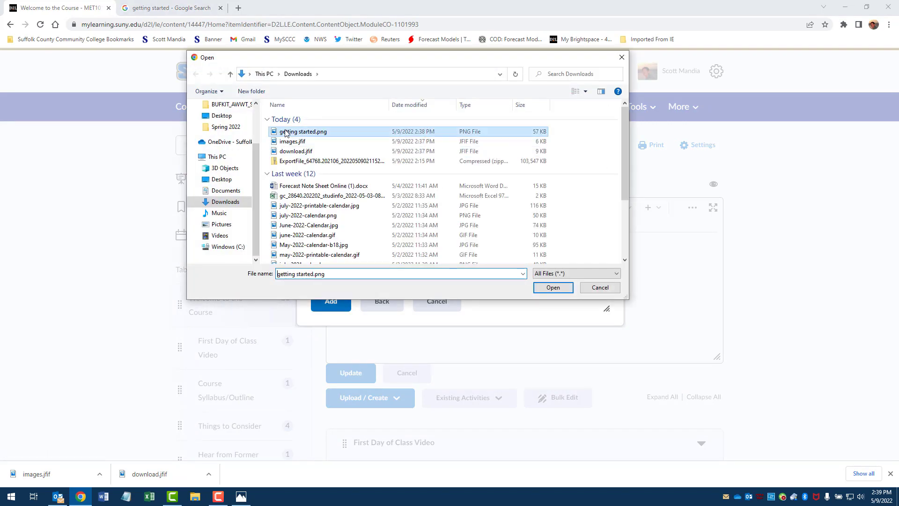
{"action": "left_click", "coordinate": [553, 287]}
{"action": "left_click", "coordinate": [335, 305]}
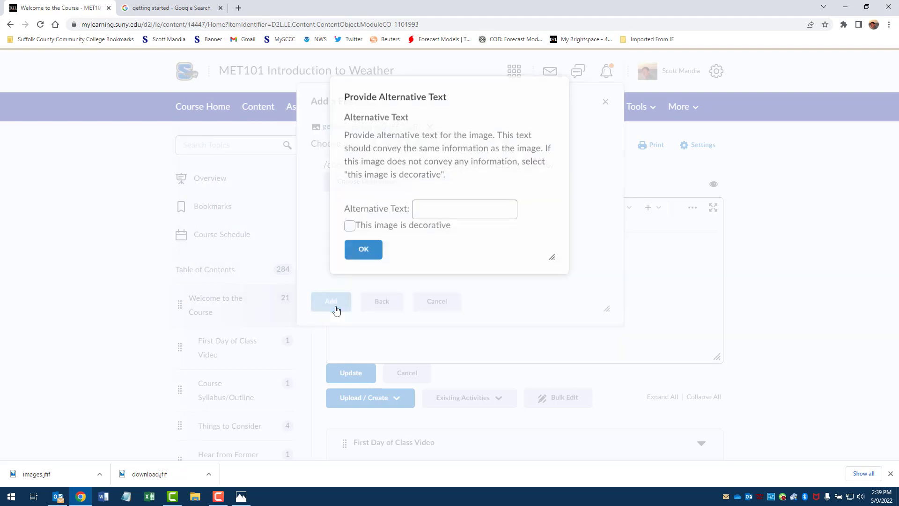
Mark the uploaded image as decorative, insert it, and save the Welcome to the Course description
{"action": "left_click", "coordinate": [349, 226]}
{"action": "left_click", "coordinate": [361, 253]}
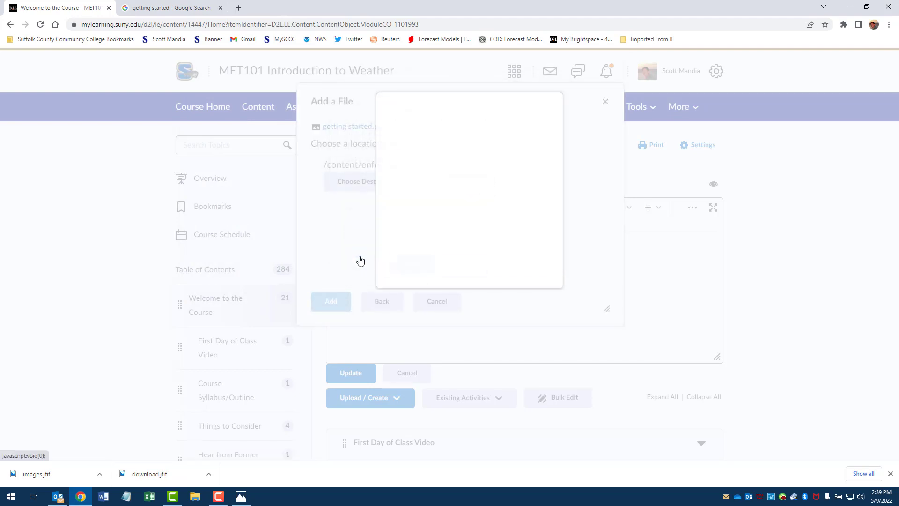
{"action": "left_click", "coordinate": [413, 263]}
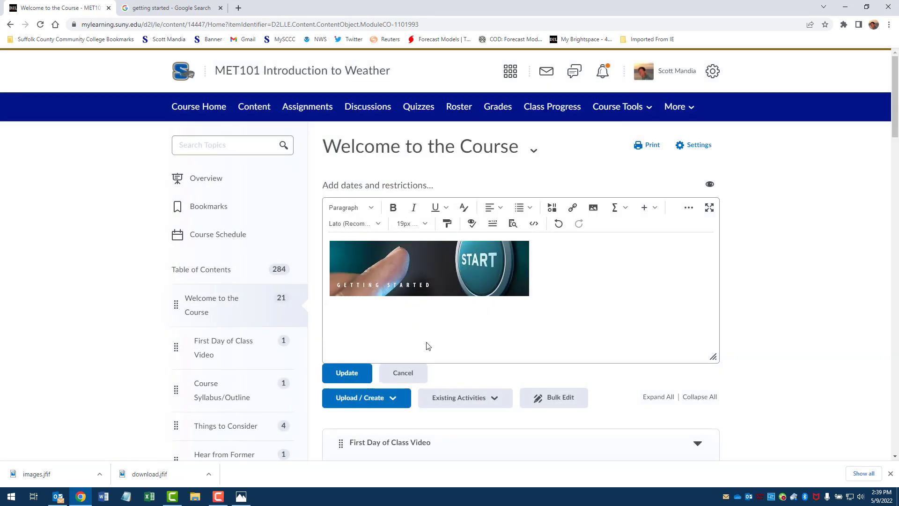
{"action": "left_click", "coordinate": [347, 373]}
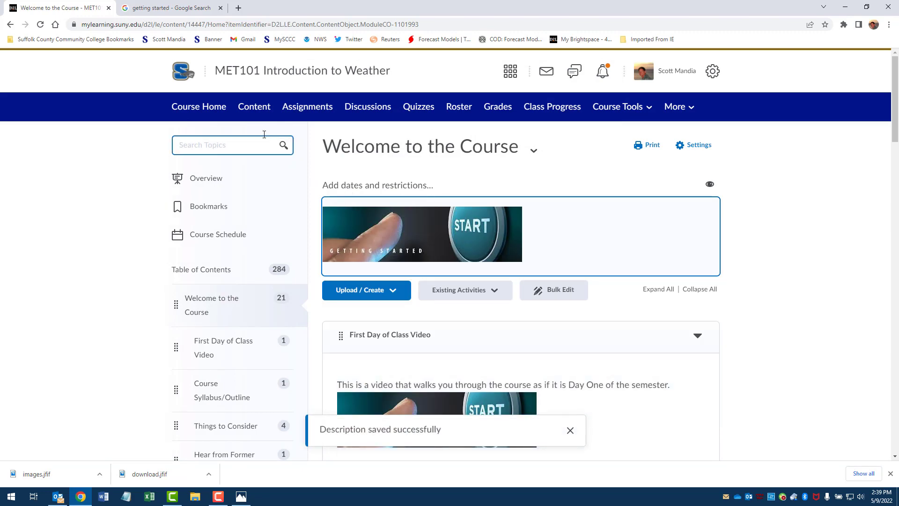
Return to the course home and check the Welcome to the Course tile image in the visual table of contents
{"action": "left_click", "coordinate": [213, 108]}
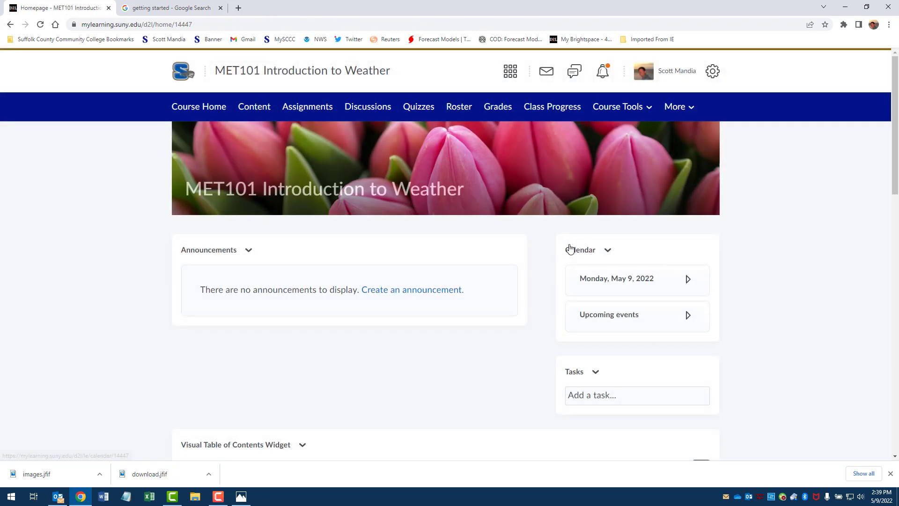
{"action": "scroll", "coordinate": [570, 249], "scroll_direction": "down", "scroll_amount": 7}
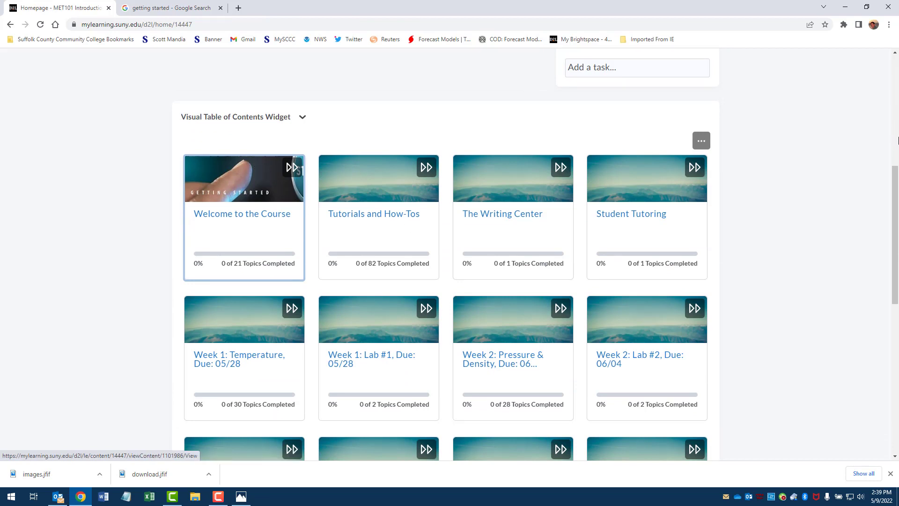
{"action": "scroll", "coordinate": [635, 179], "scroll_direction": "up", "scroll_amount": 7}
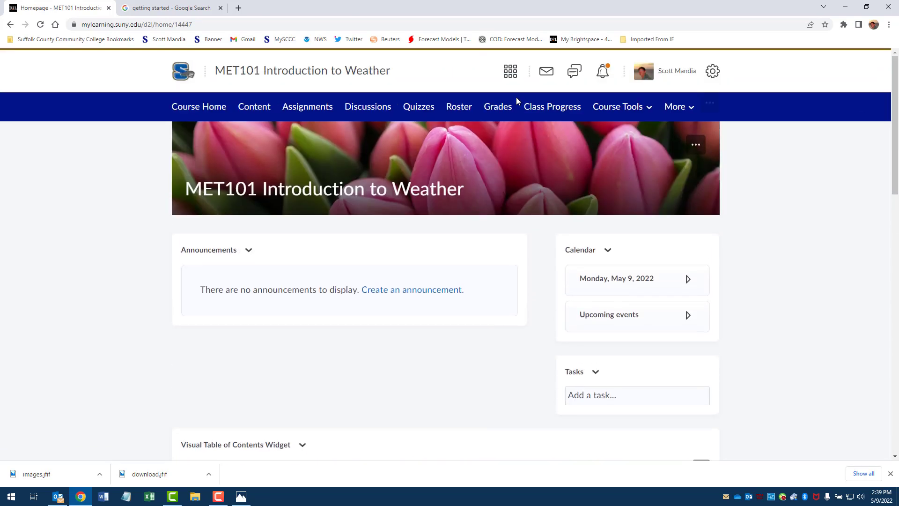
Switch to the MET101 Introduction to Weather - 1st 6 Week course and examine its announcement and the module tiles in its visual table of contents
{"action": "left_click", "coordinate": [511, 73]}
{"action": "left_click", "coordinate": [450, 139]}
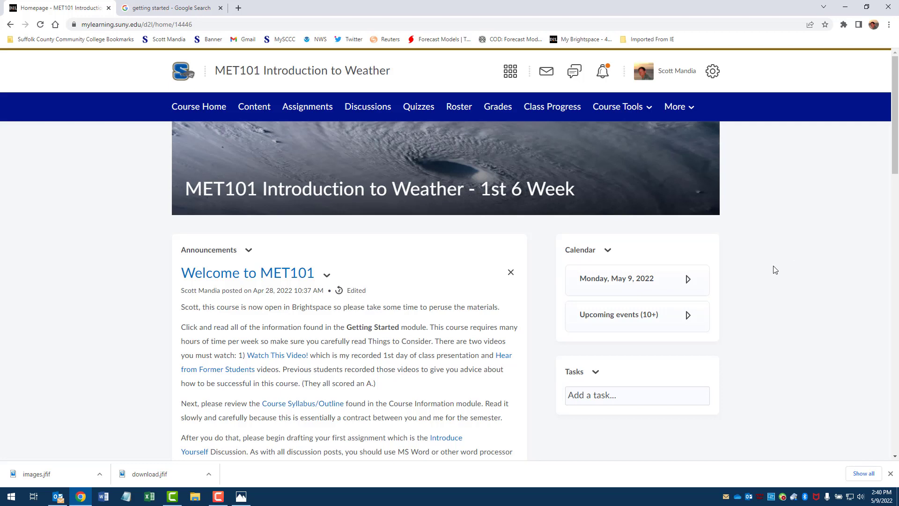
{"action": "scroll", "coordinate": [791, 244], "scroll_direction": "down", "scroll_amount": 2}
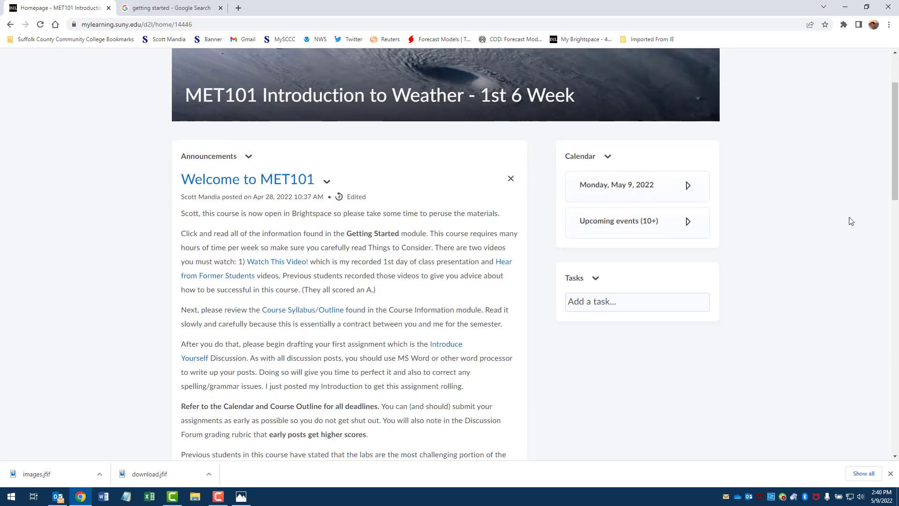
{"action": "scroll", "coordinate": [826, 221], "scroll_direction": "down", "scroll_amount": 8}
{"action": "scroll", "coordinate": [826, 220], "scroll_direction": "down", "scroll_amount": 3}
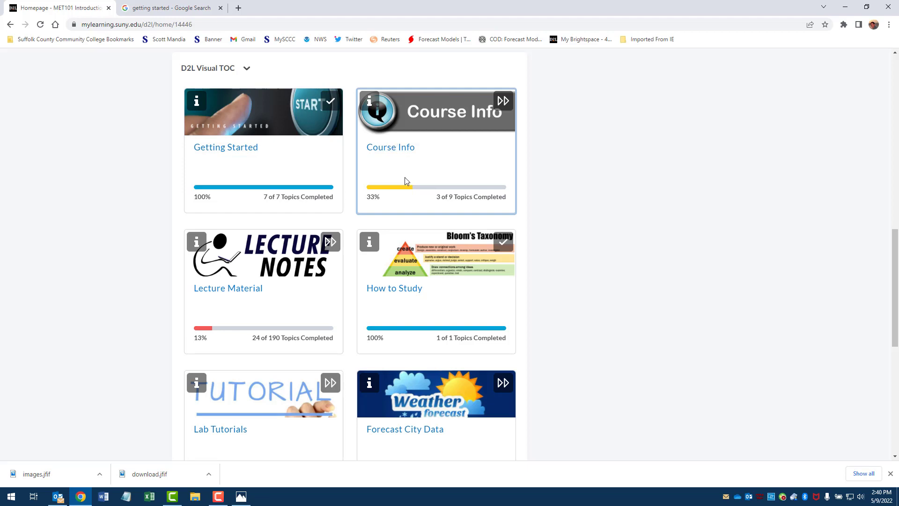
{"action": "scroll", "coordinate": [540, 225], "scroll_direction": "down", "scroll_amount": 2}
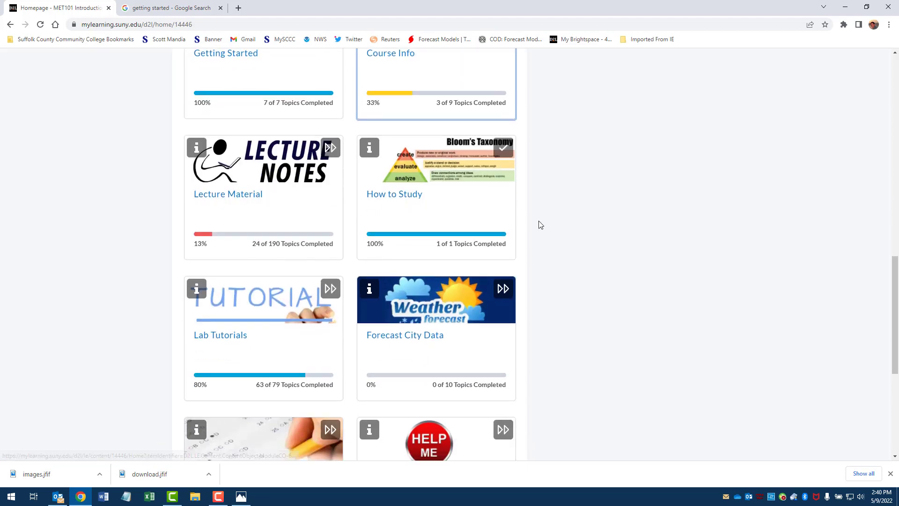
{"action": "scroll", "coordinate": [540, 225], "scroll_direction": "down", "scroll_amount": 2}
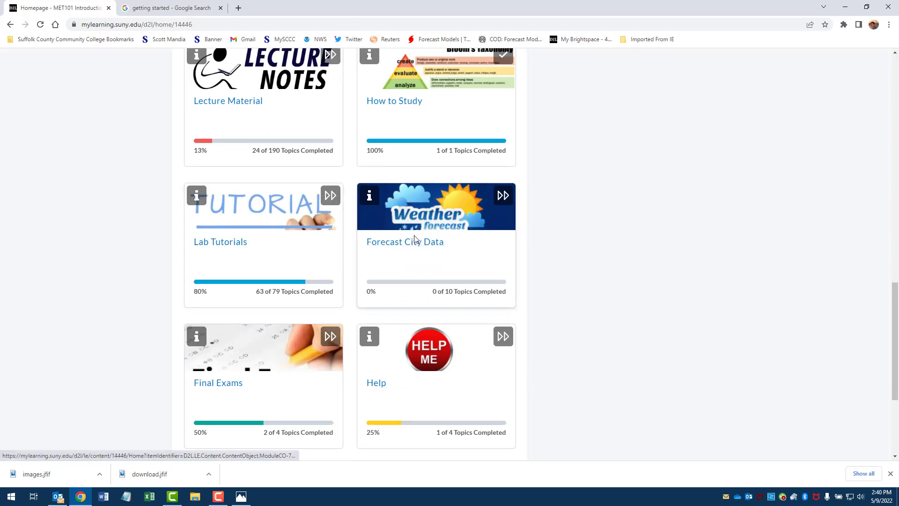
{"action": "scroll", "coordinate": [421, 243], "scroll_direction": "down", "scroll_amount": 2}
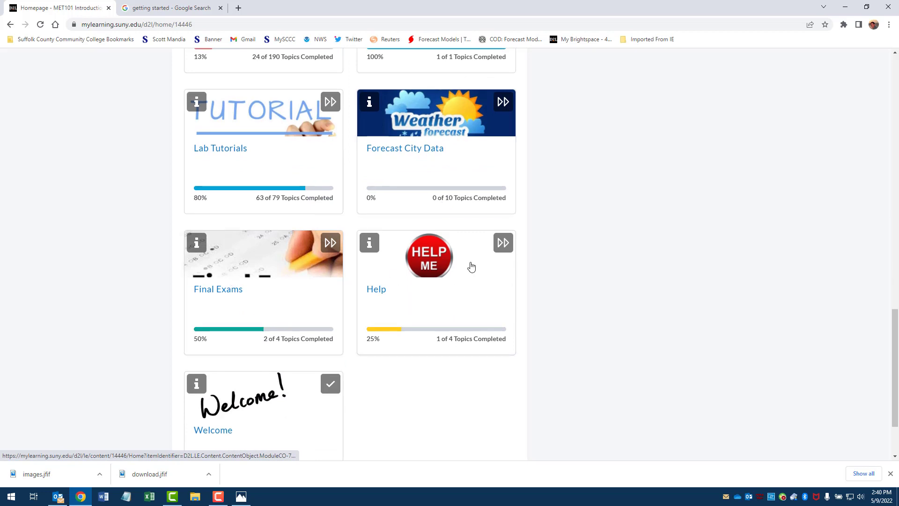
{"action": "scroll", "coordinate": [470, 263], "scroll_direction": "down", "scroll_amount": 1}
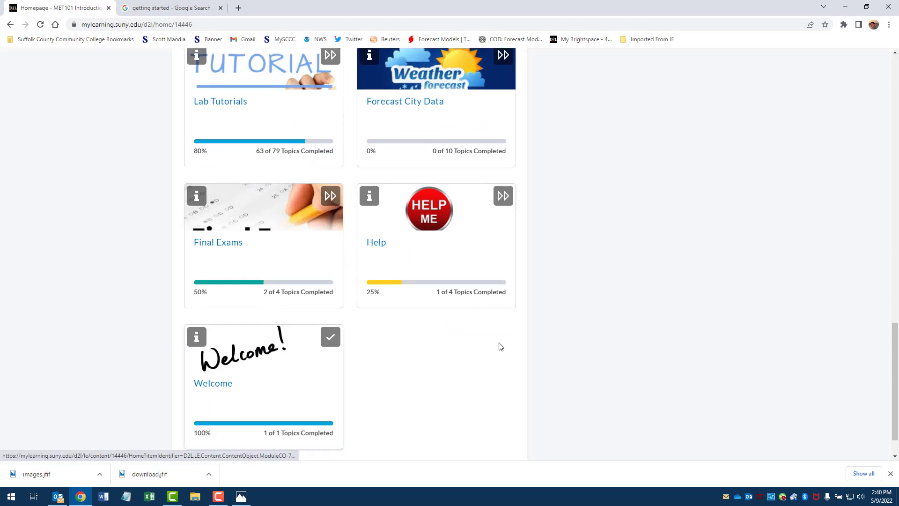
{"action": "scroll", "coordinate": [630, 283], "scroll_direction": "up", "scroll_amount": 5}
{"action": "scroll", "coordinate": [662, 271], "scroll_direction": "up", "scroll_amount": 4}
{"action": "scroll", "coordinate": [674, 263], "scroll_direction": "down", "scroll_amount": 2}
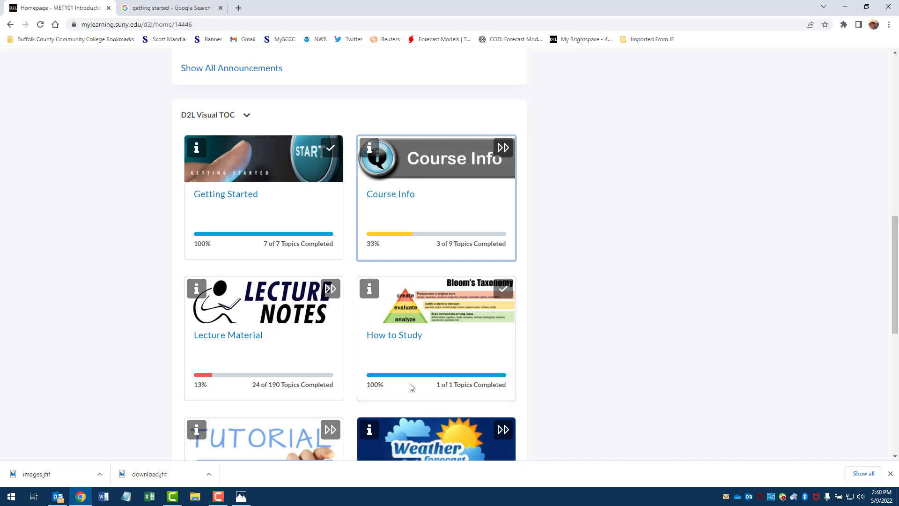
Open the Course Info module and review its description, image, materials and submodules
{"action": "left_click", "coordinate": [399, 200]}
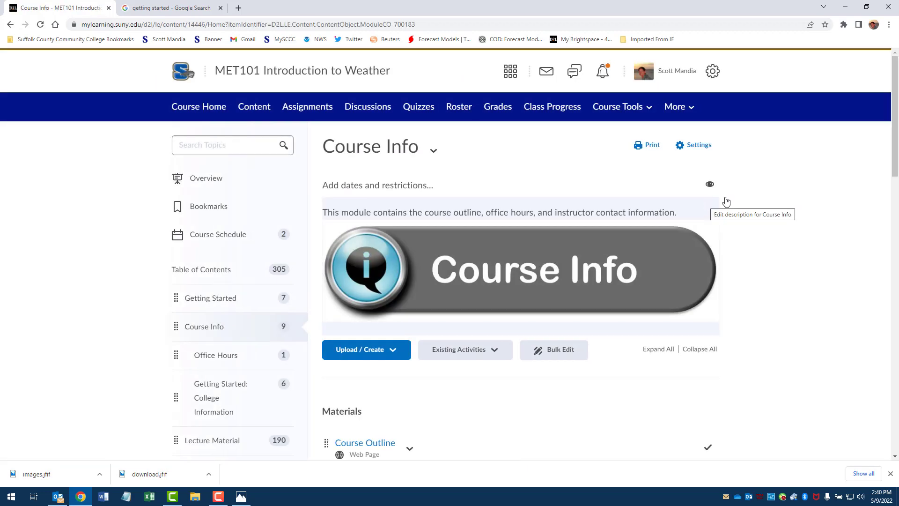
{"action": "scroll", "coordinate": [725, 201], "scroll_direction": "down", "scroll_amount": 5}
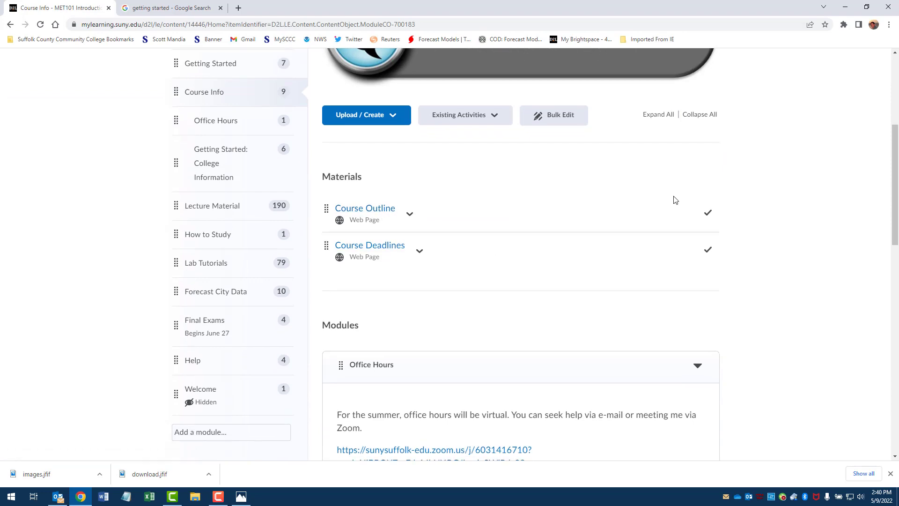
{"action": "scroll", "coordinate": [673, 199], "scroll_direction": "down", "scroll_amount": 5}
{"action": "scroll", "coordinate": [504, 232], "scroll_direction": "down", "scroll_amount": 9}
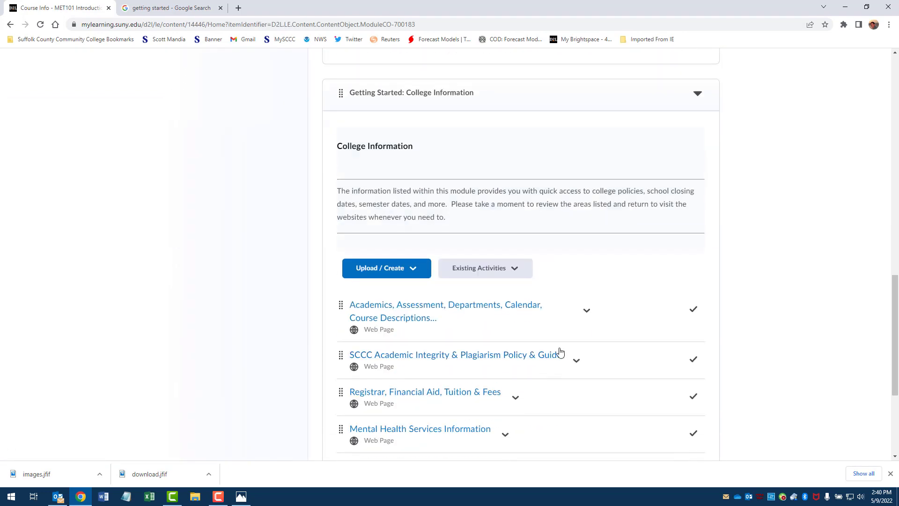
{"action": "scroll", "coordinate": [594, 332], "scroll_direction": "up", "scroll_amount": 12}
{"action": "scroll", "coordinate": [597, 331], "scroll_direction": "up", "scroll_amount": 7}
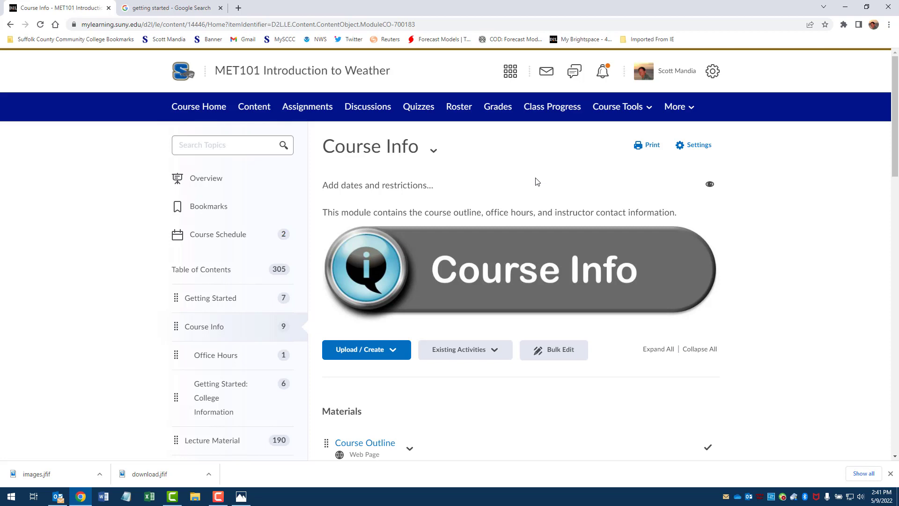
Return to the 1st 6 Week course home and compare the images and layout of its visual table of contents tiles
{"action": "left_click", "coordinate": [218, 112]}
{"action": "scroll", "coordinate": [679, 193], "scroll_direction": "down", "scroll_amount": 10}
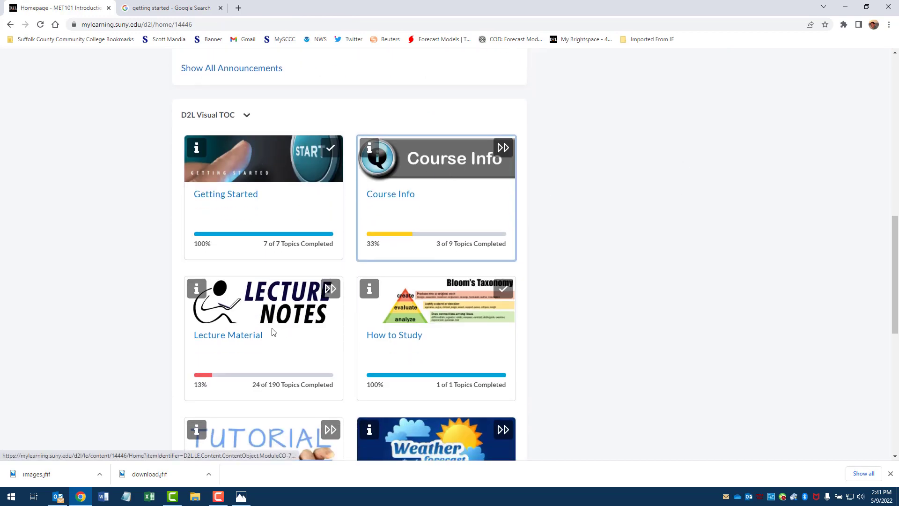
{"action": "scroll", "coordinate": [436, 442], "scroll_direction": "down", "scroll_amount": 2}
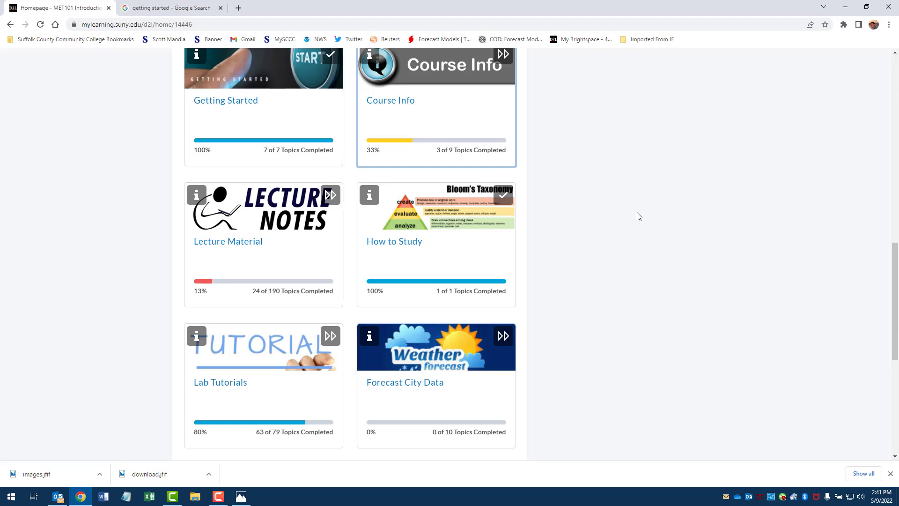
{"action": "scroll", "coordinate": [636, 216], "scroll_direction": "up", "scroll_amount": 1}
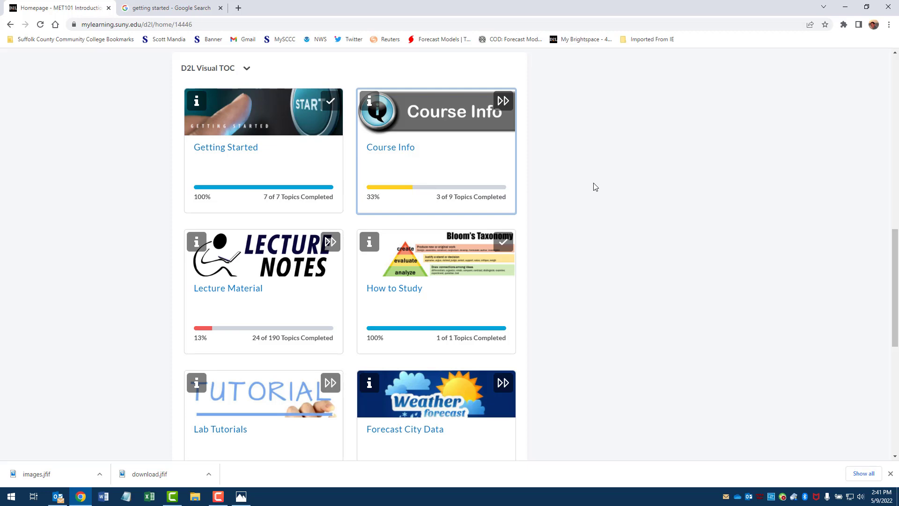
{"action": "scroll", "coordinate": [296, 133], "scroll_direction": "down", "scroll_amount": 1}
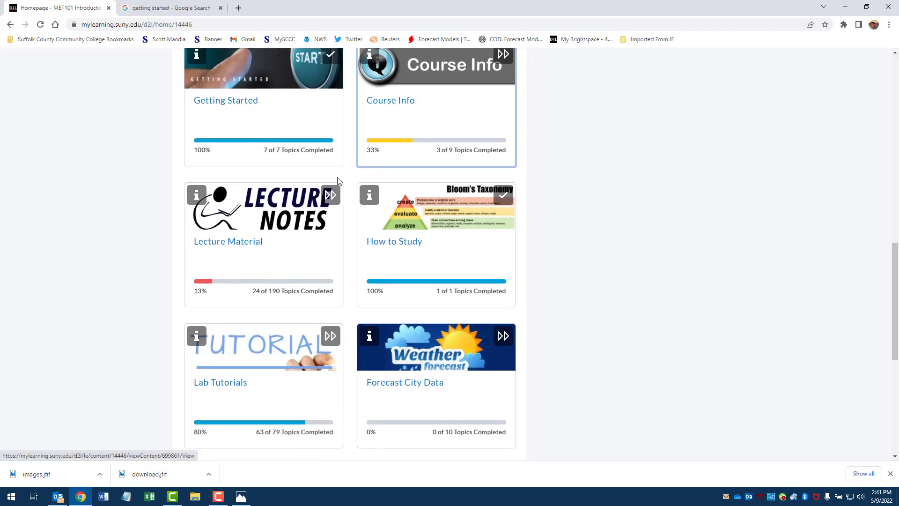
{"action": "scroll", "coordinate": [346, 281], "scroll_direction": "up", "scroll_amount": 7}
{"action": "scroll", "coordinate": [374, 390], "scroll_direction": "down", "scroll_amount": 3}
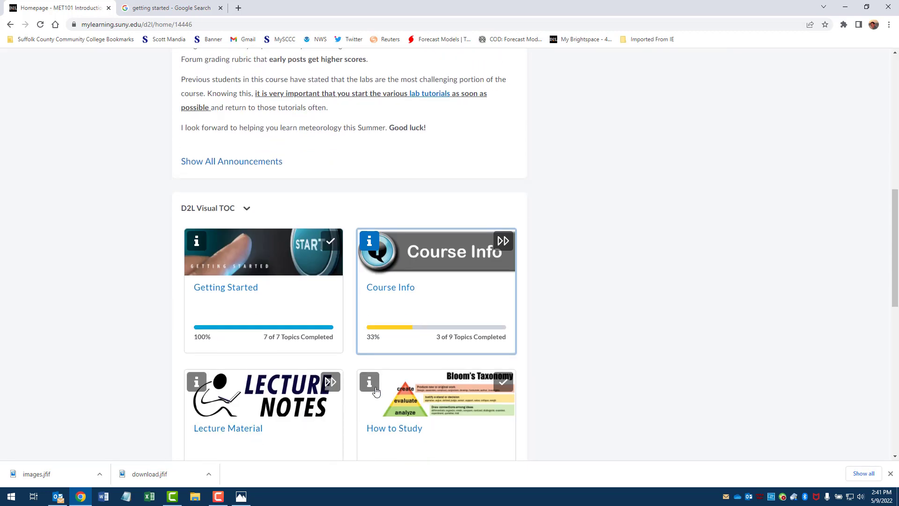
{"action": "scroll", "coordinate": [375, 391], "scroll_direction": "down", "scroll_amount": 6}
{"action": "scroll", "coordinate": [373, 393], "scroll_direction": "up", "scroll_amount": 15}
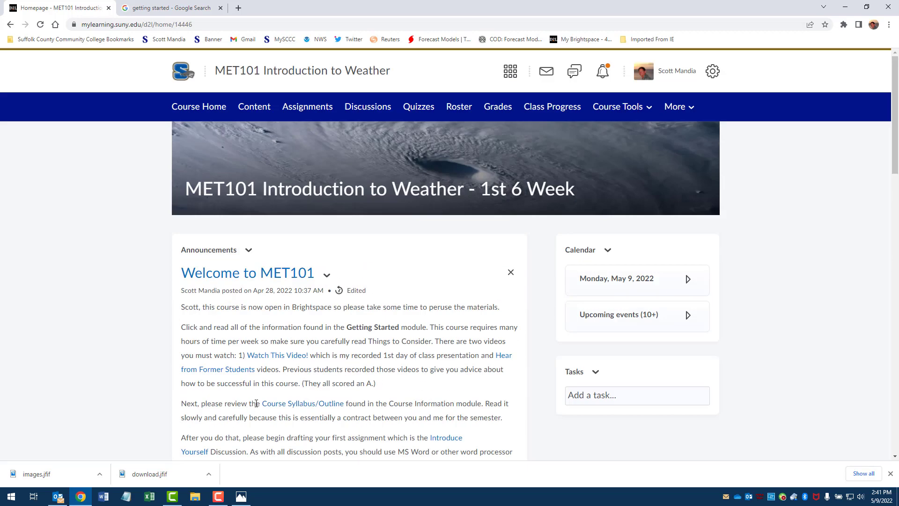